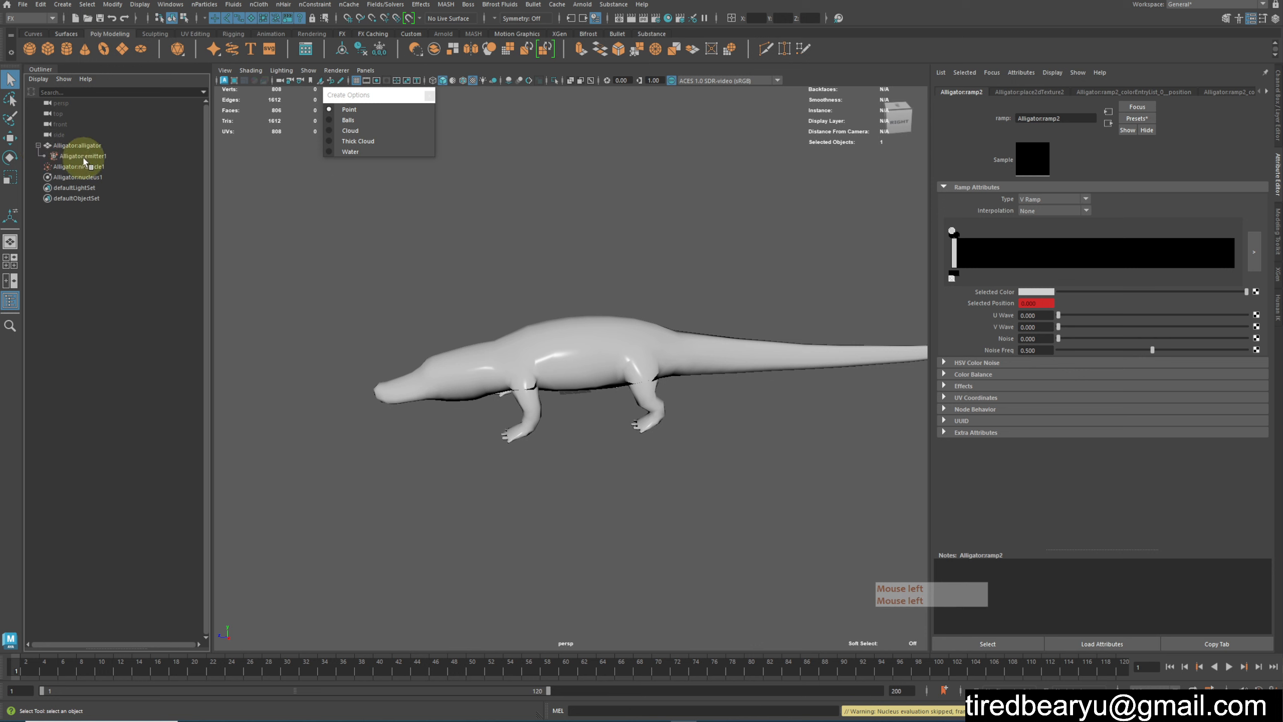
Set the emission rate of the alligator's surface emitter to 50000 particles per second
{"action": "left_click", "coordinate": [83, 156]}
{"action": "scroll", "coordinate": [1114, 259], "scroll_direction": "up", "scroll_amount": 3}
{"action": "scroll", "coordinate": [1116, 263], "scroll_direction": "up", "scroll_amount": 1}
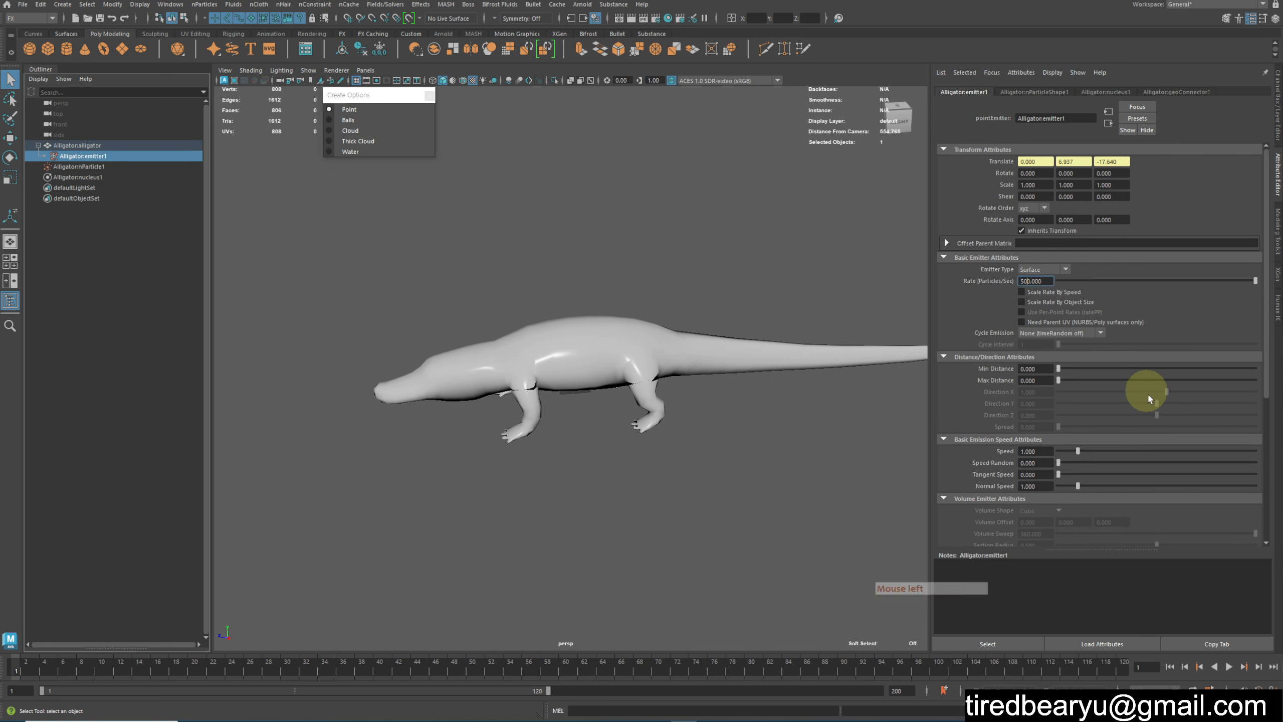
{"action": "type", "text": "00"}
{"action": "key", "text": "Return"}
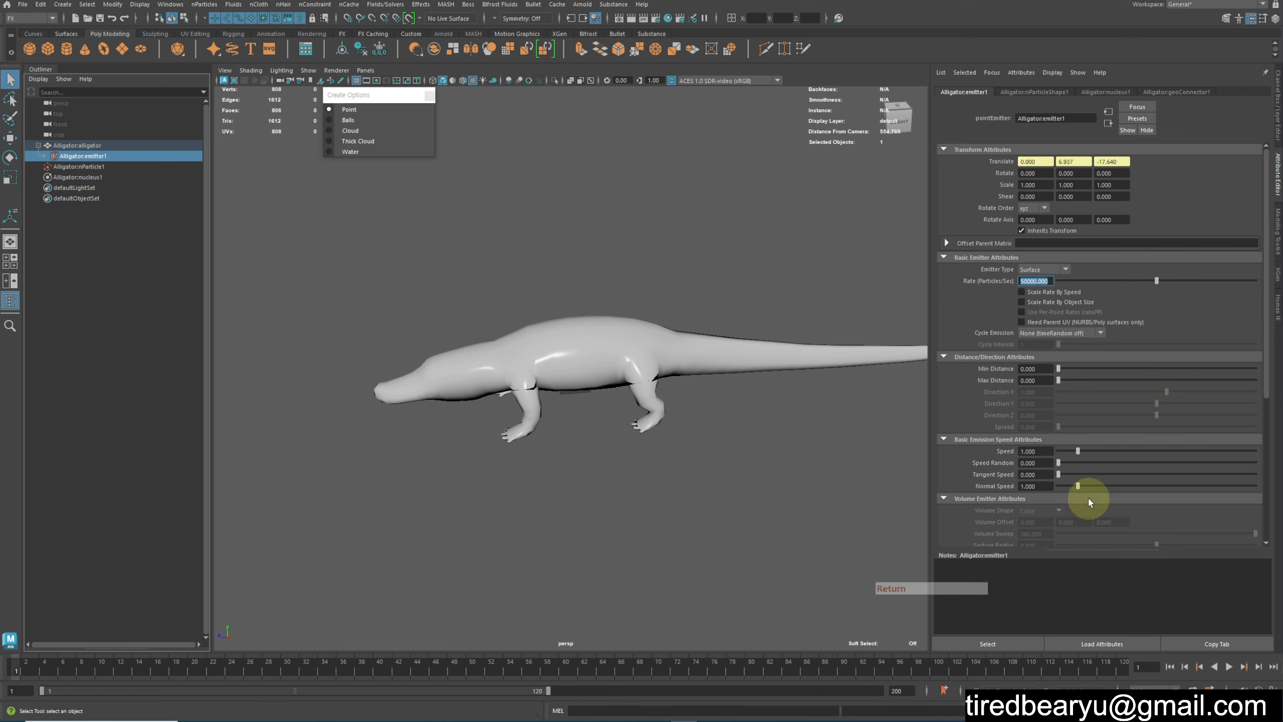
Play the simulation twice to examine the particle coverage over the alligator, then return to the first frame
{"action": "left_click", "coordinate": [1169, 666]}
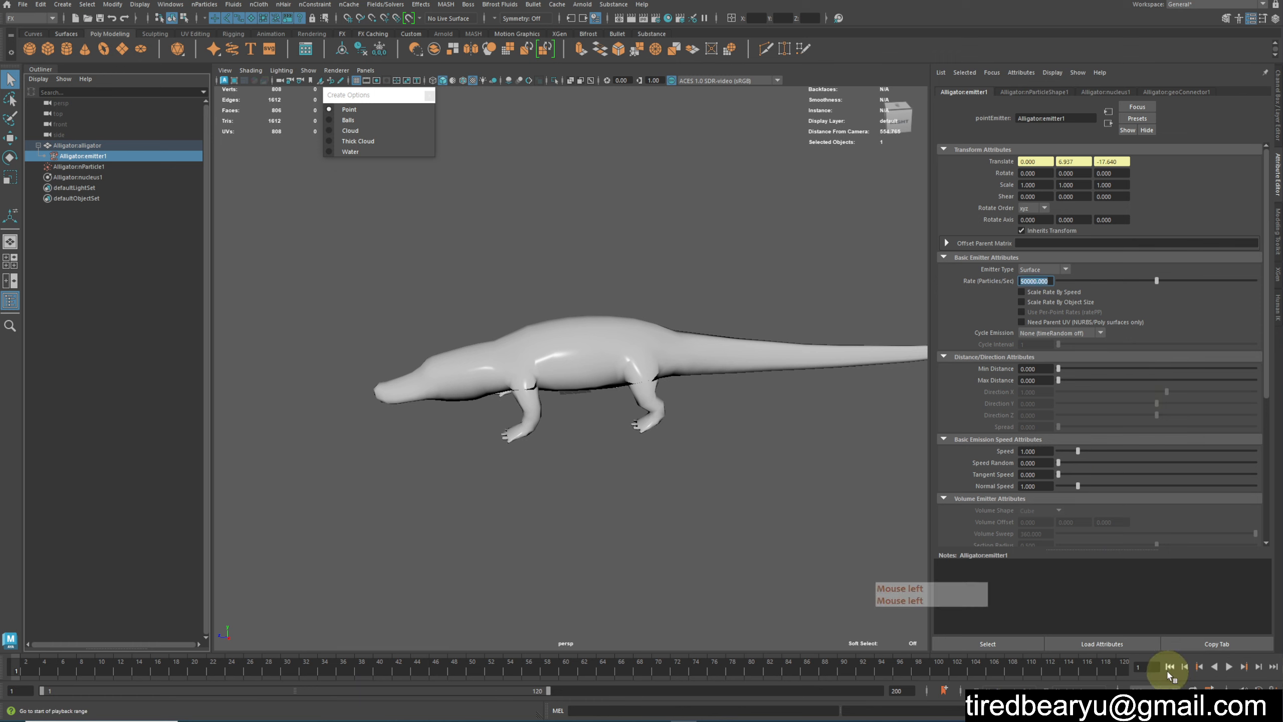
{"action": "left_click", "coordinate": [1228, 668]}
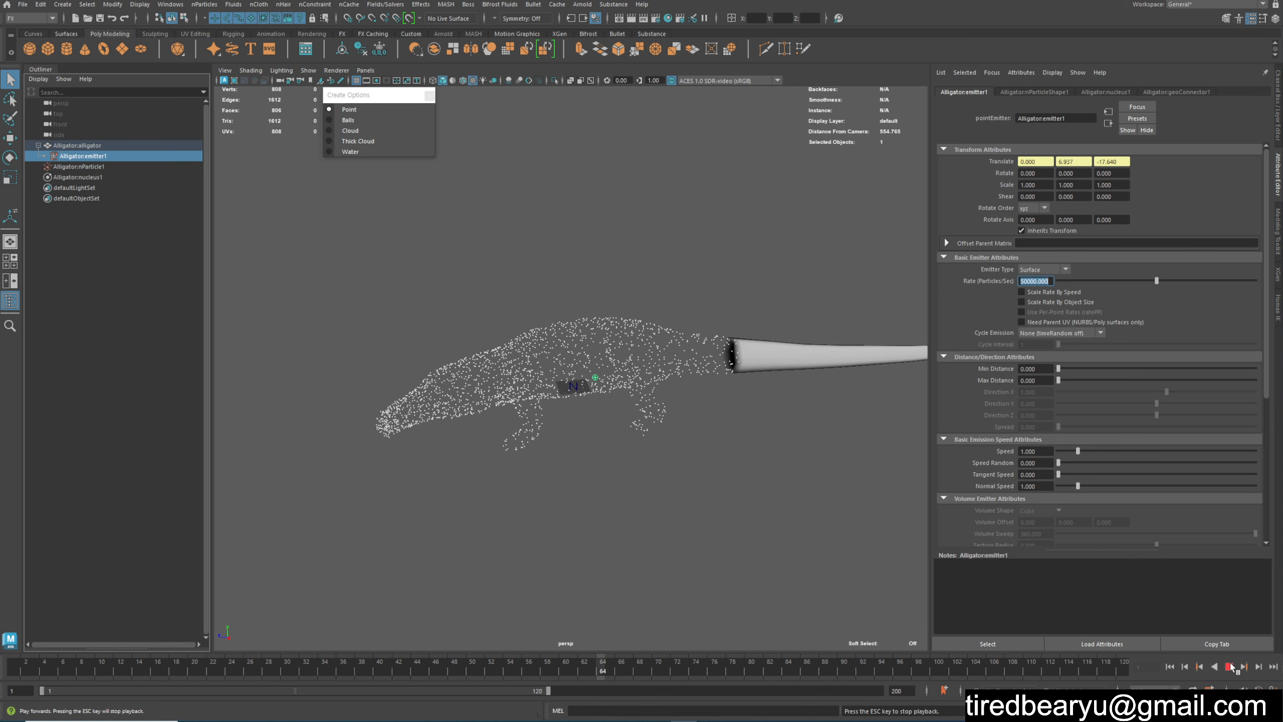
{"action": "left_click", "coordinate": [1230, 665]}
{"action": "middle_click_drag", "start_coordinate": [785, 404], "coordinate": [753, 407], "text": "alt"}
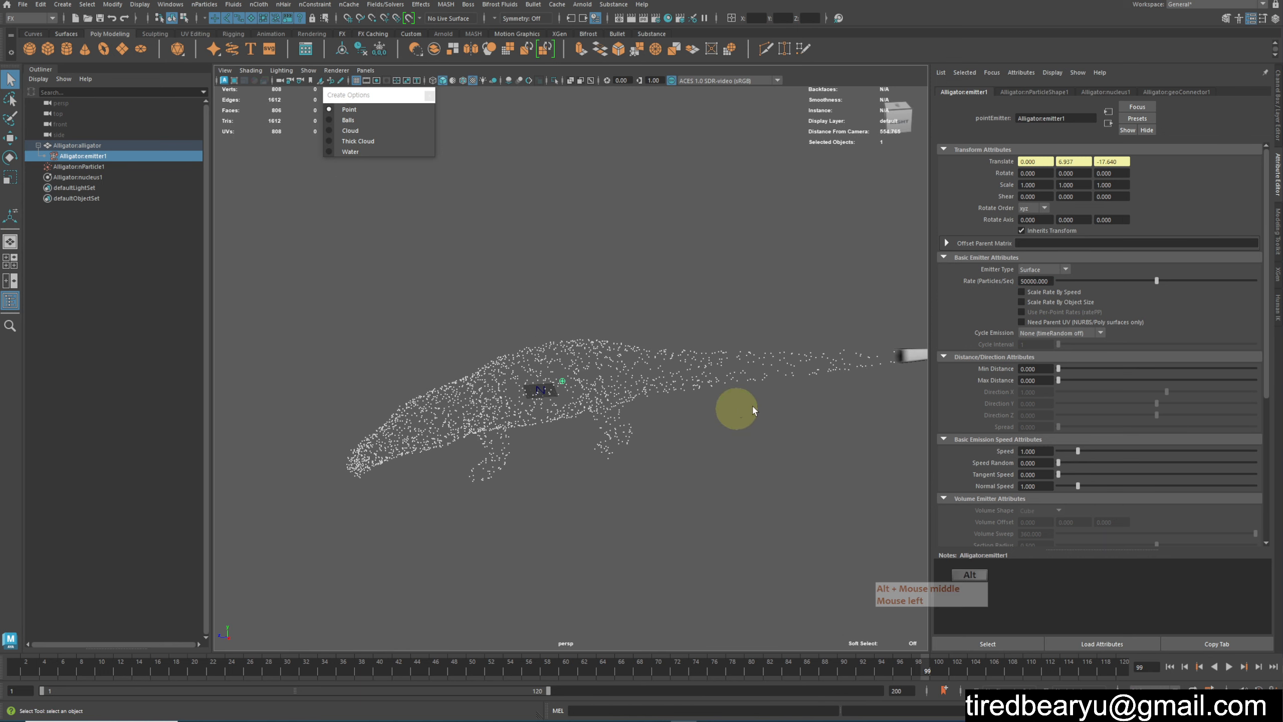
{"action": "left_click_drag", "start_coordinate": [725, 405], "coordinate": [697, 386], "text": "alt"}
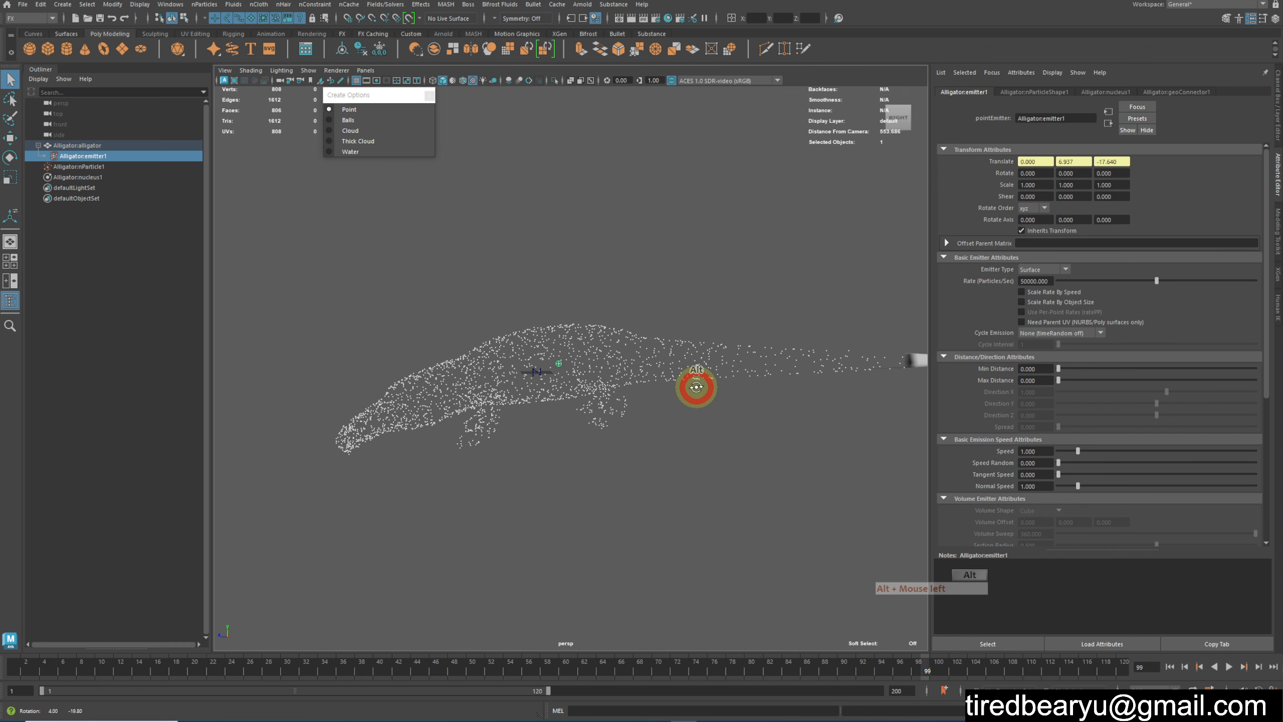
{"action": "left_click", "coordinate": [1170, 668]}
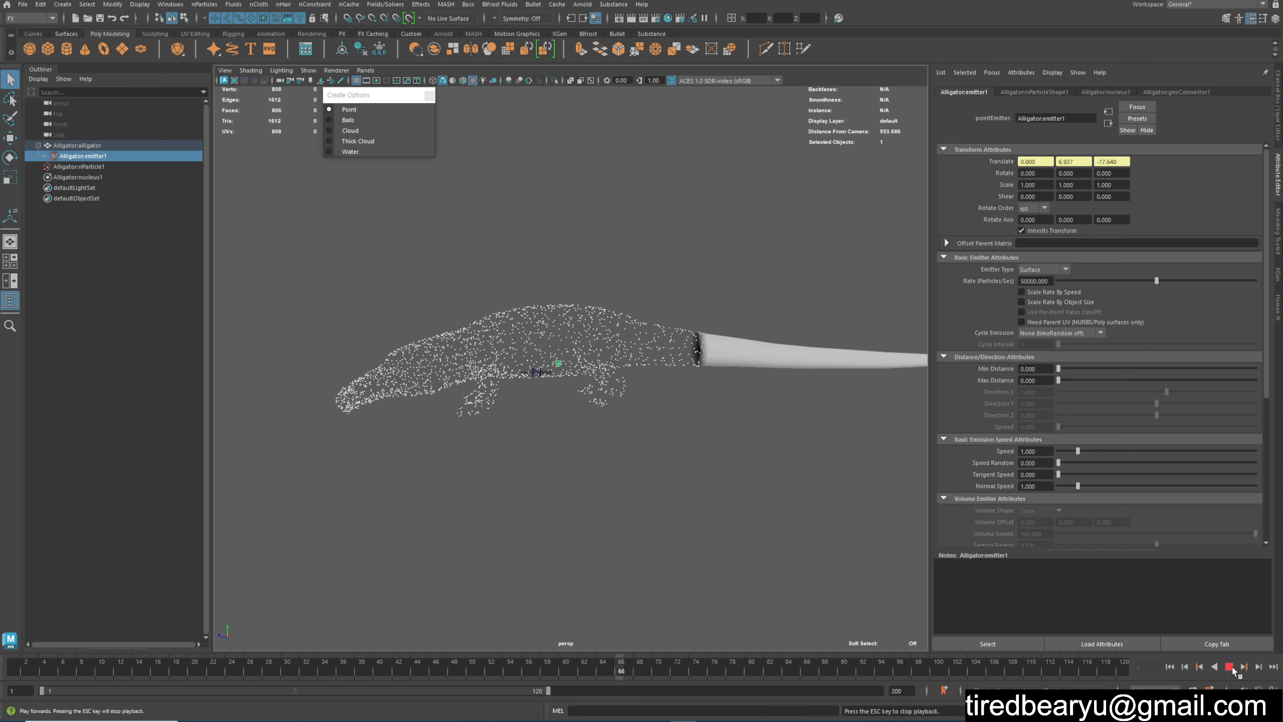
{"action": "left_click", "coordinate": [1229, 668]}
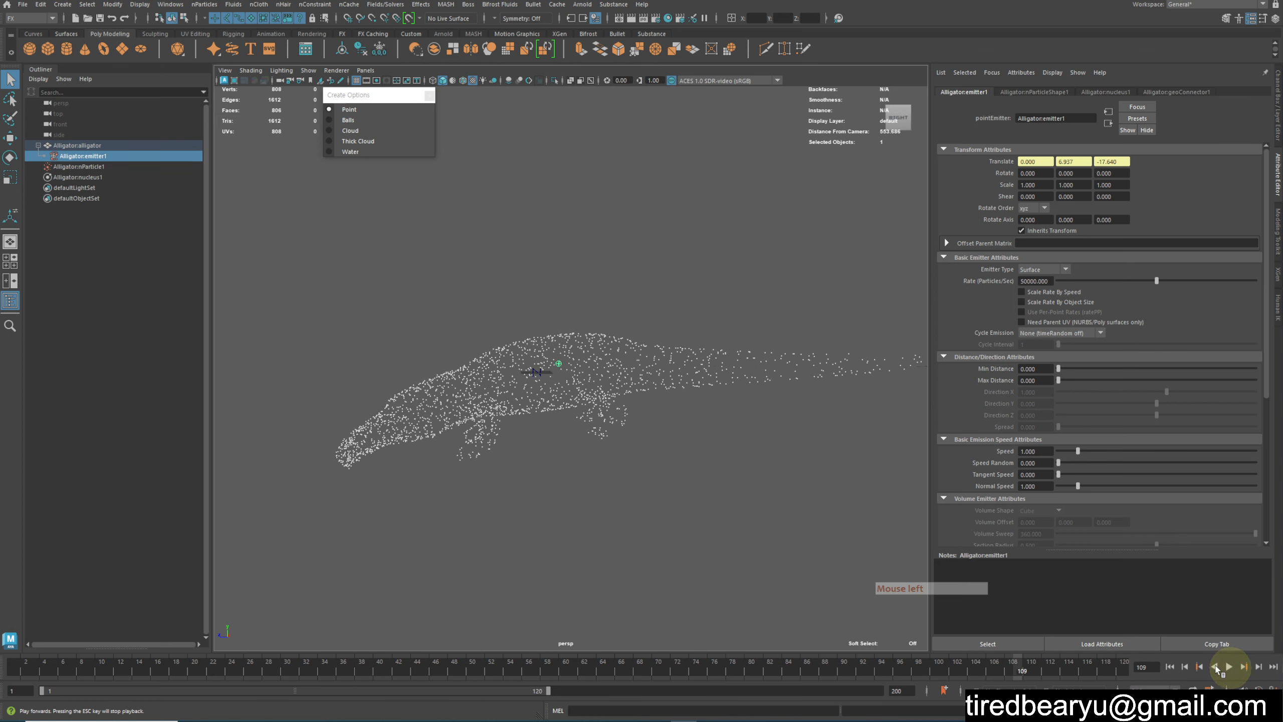
{"action": "left_click", "coordinate": [1171, 666]}
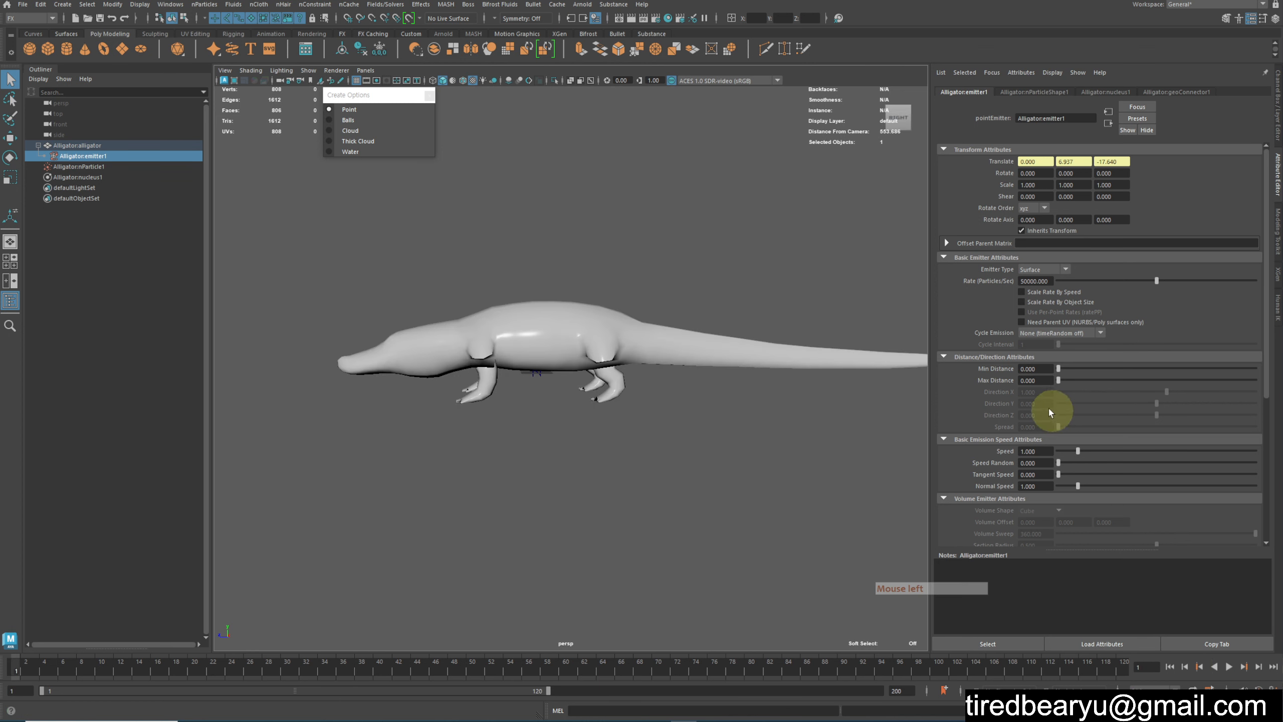
Set the alligator emitter's rate to 500000 particles per second
{"action": "left_click_drag", "start_coordinate": [876, 390], "coordinate": [962, 390], "text": "alt"}
{"action": "left_click", "coordinate": [1045, 270]}
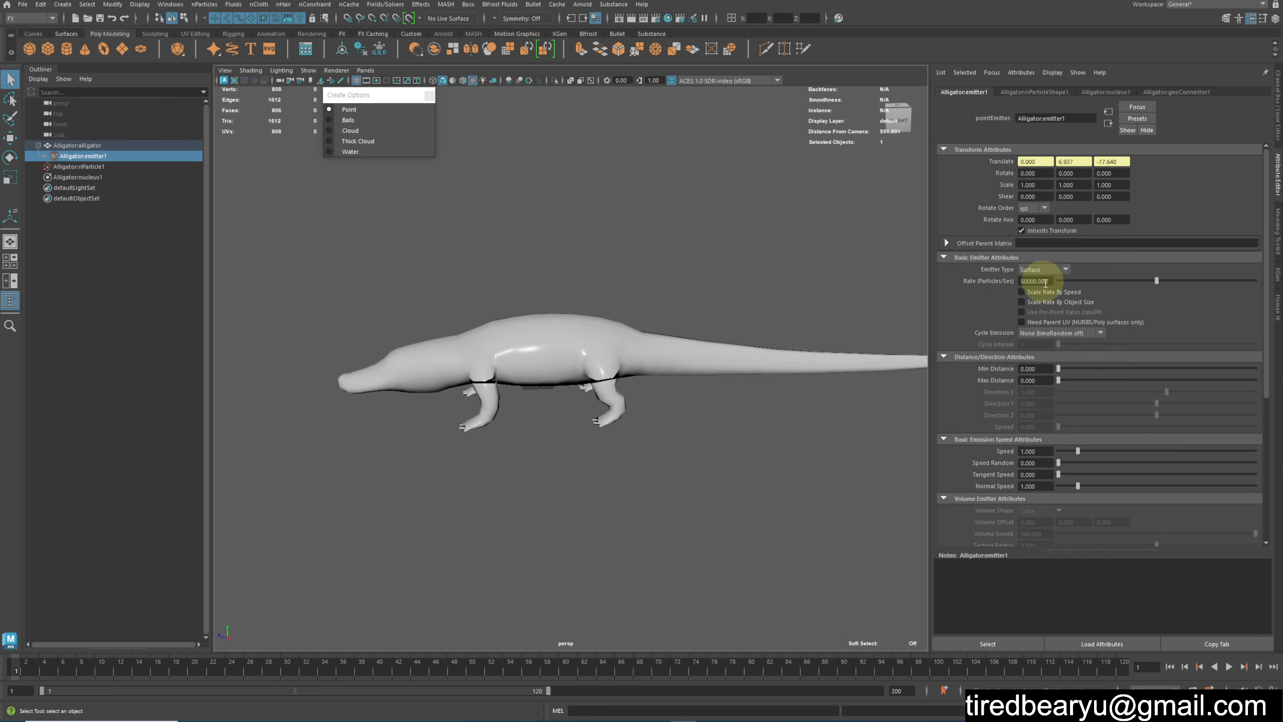
{"action": "left_click_drag", "start_coordinate": [828, 400], "coordinate": [890, 384], "text": "alt"}
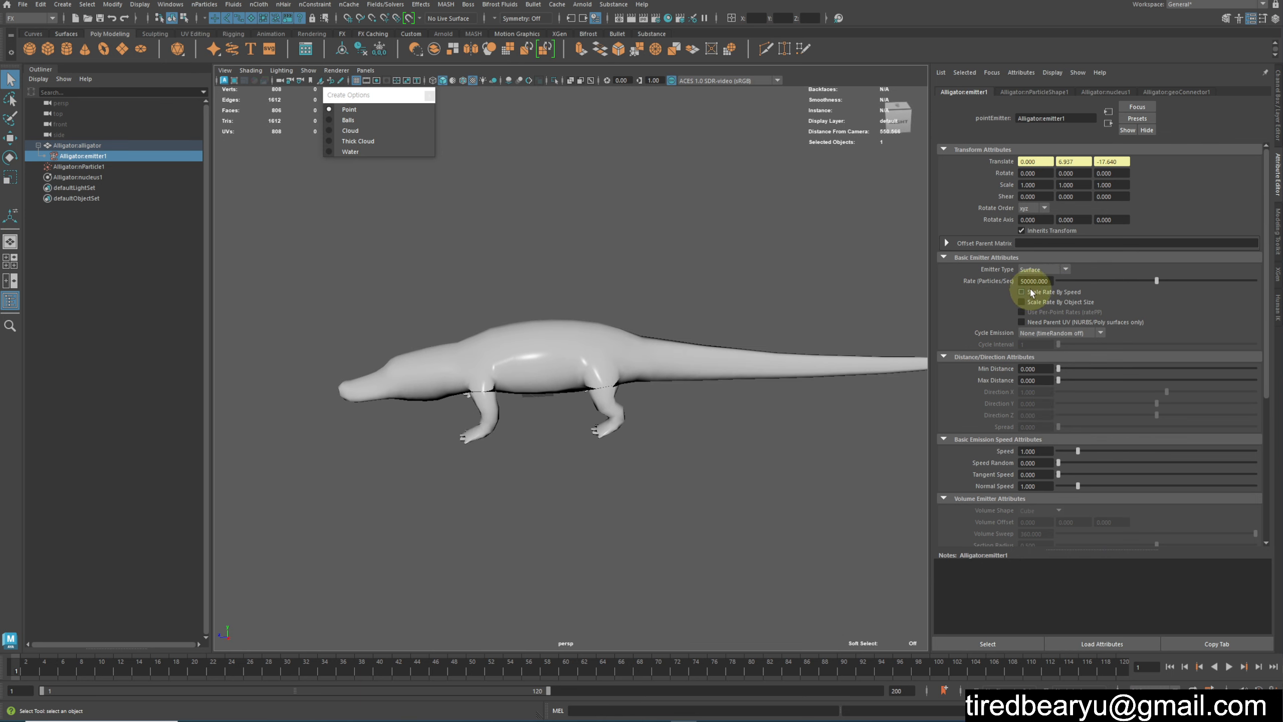
{"action": "type", "text": "0"}
{"action": "key", "text": "Return"}
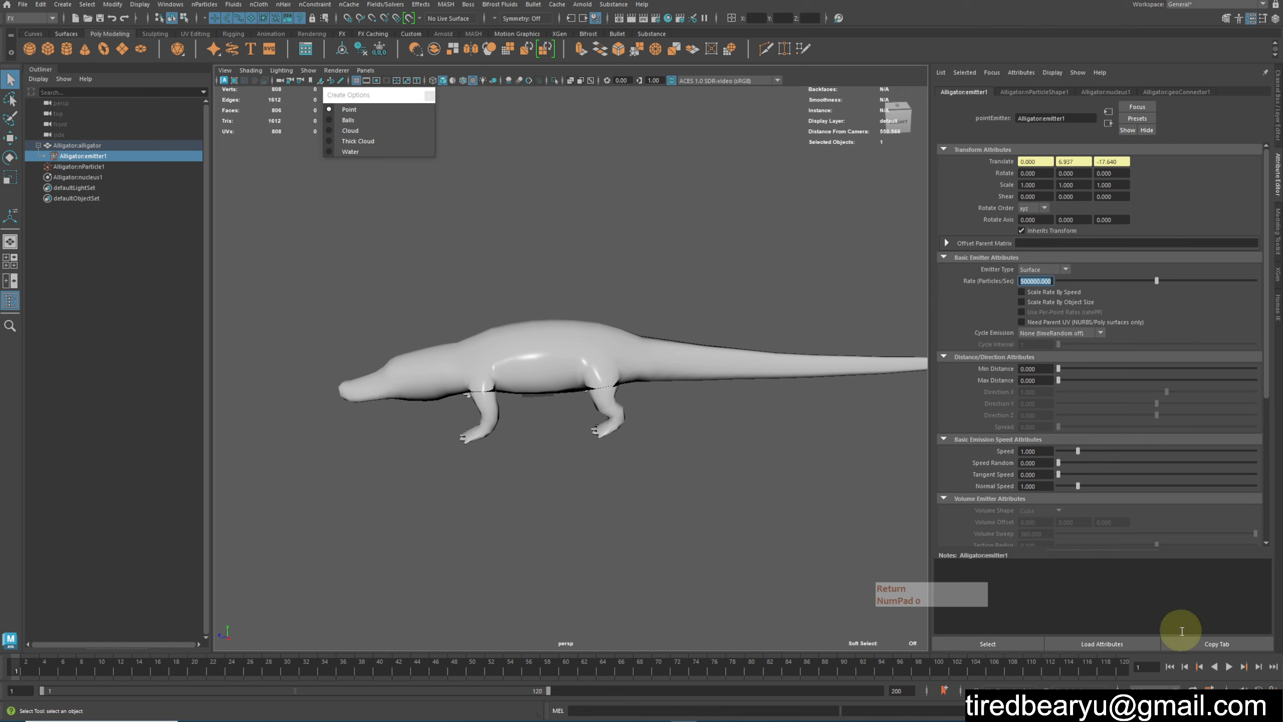
Play the simulation at the denser emission rate, examine the alligator's dissolve, and return to the first frame
{"action": "left_click", "coordinate": [1232, 666]}
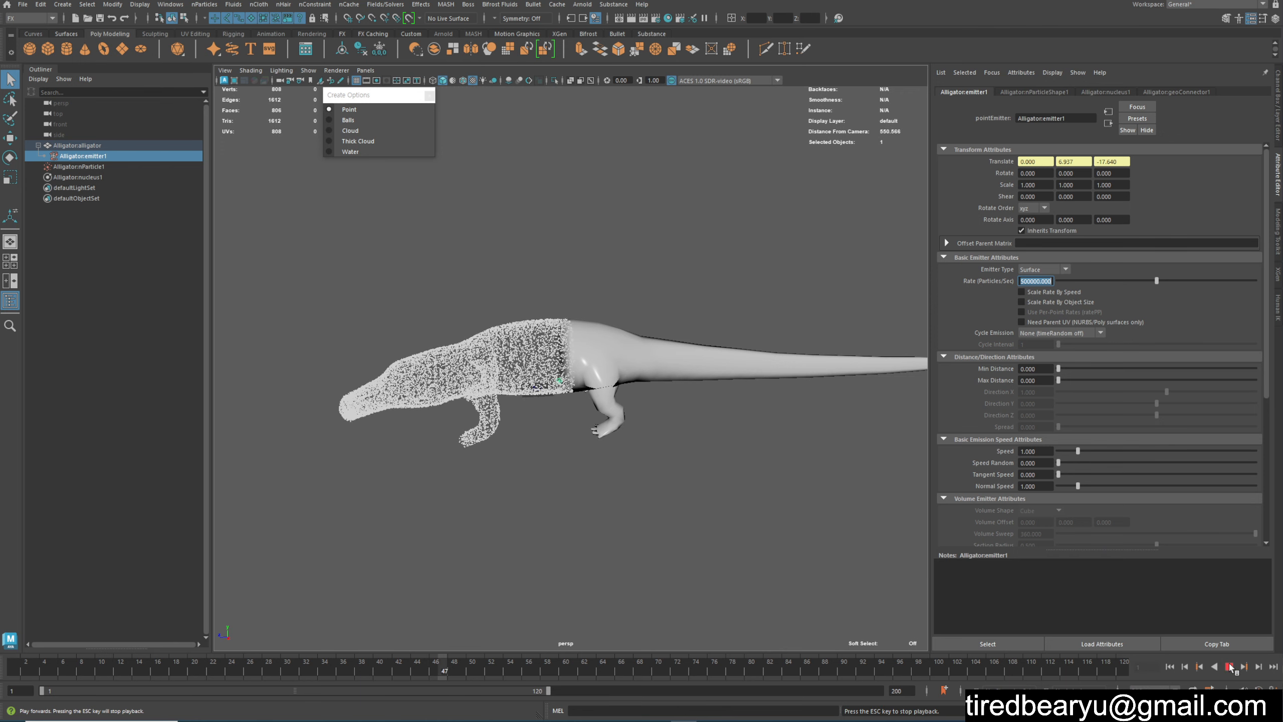
{"action": "left_click_drag", "start_coordinate": [791, 508], "coordinate": [727, 498], "text": "alt"}
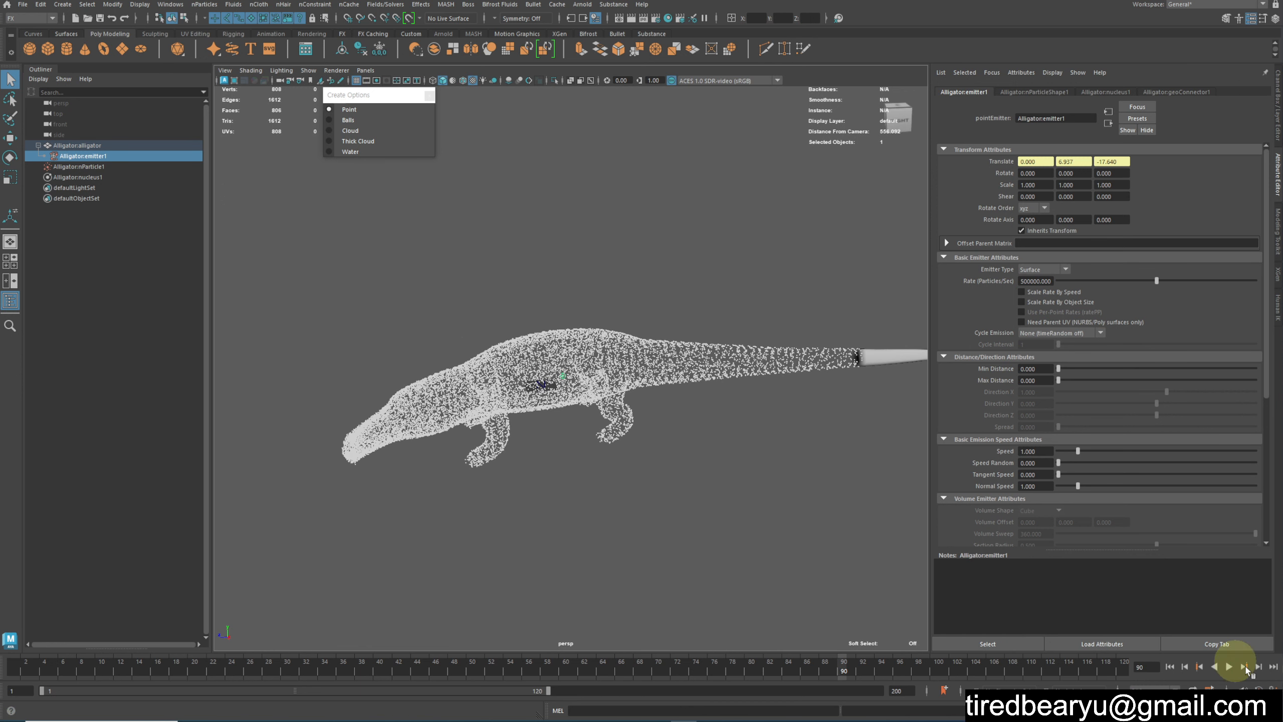
{"action": "left_click", "coordinate": [1175, 667]}
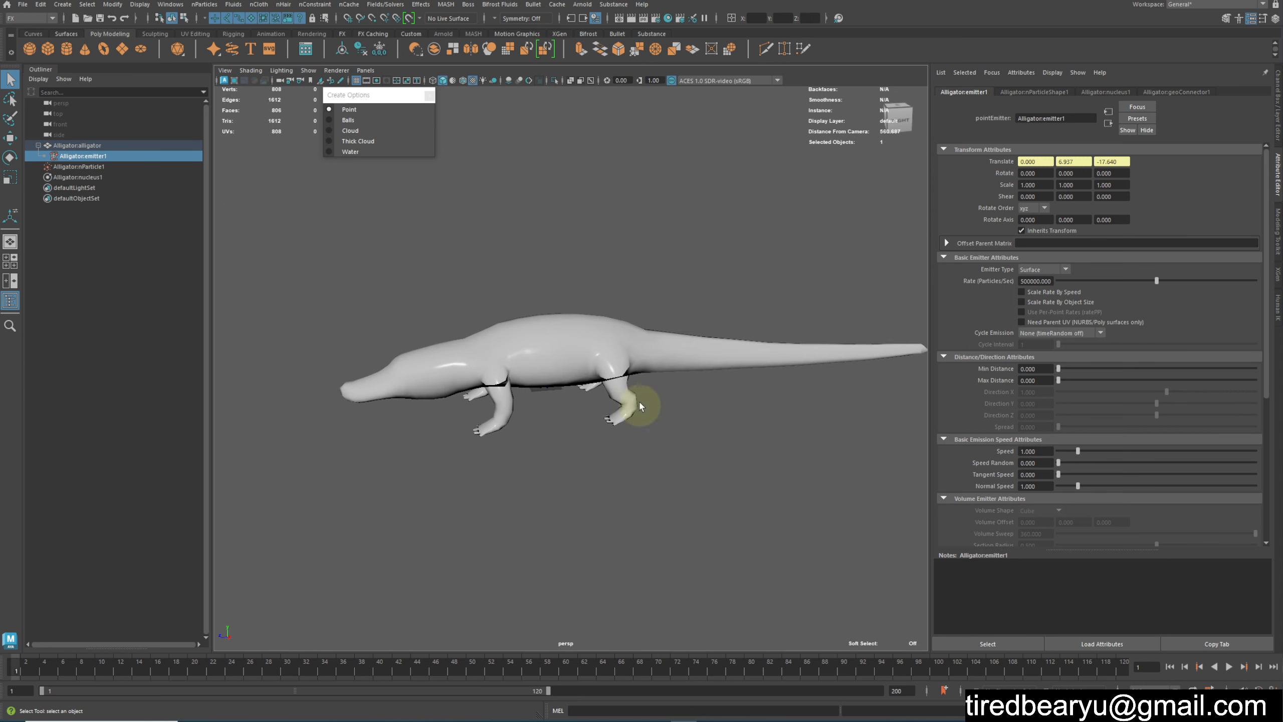
{"action": "left_click_drag", "start_coordinate": [639, 405], "coordinate": [667, 413], "text": "alt"}
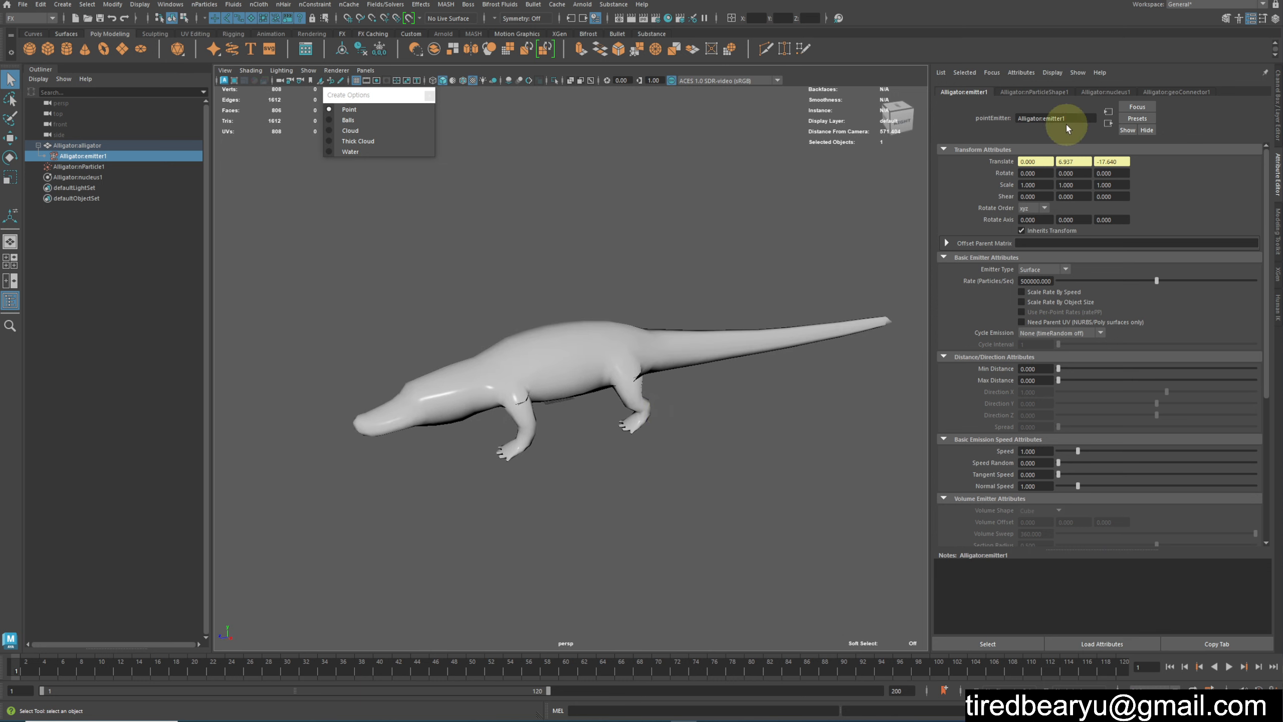
Set the nucleus wind speed to about 4.447 and play the simulation, viewing the alligator from above
{"action": "left_click", "coordinate": [1106, 92]}
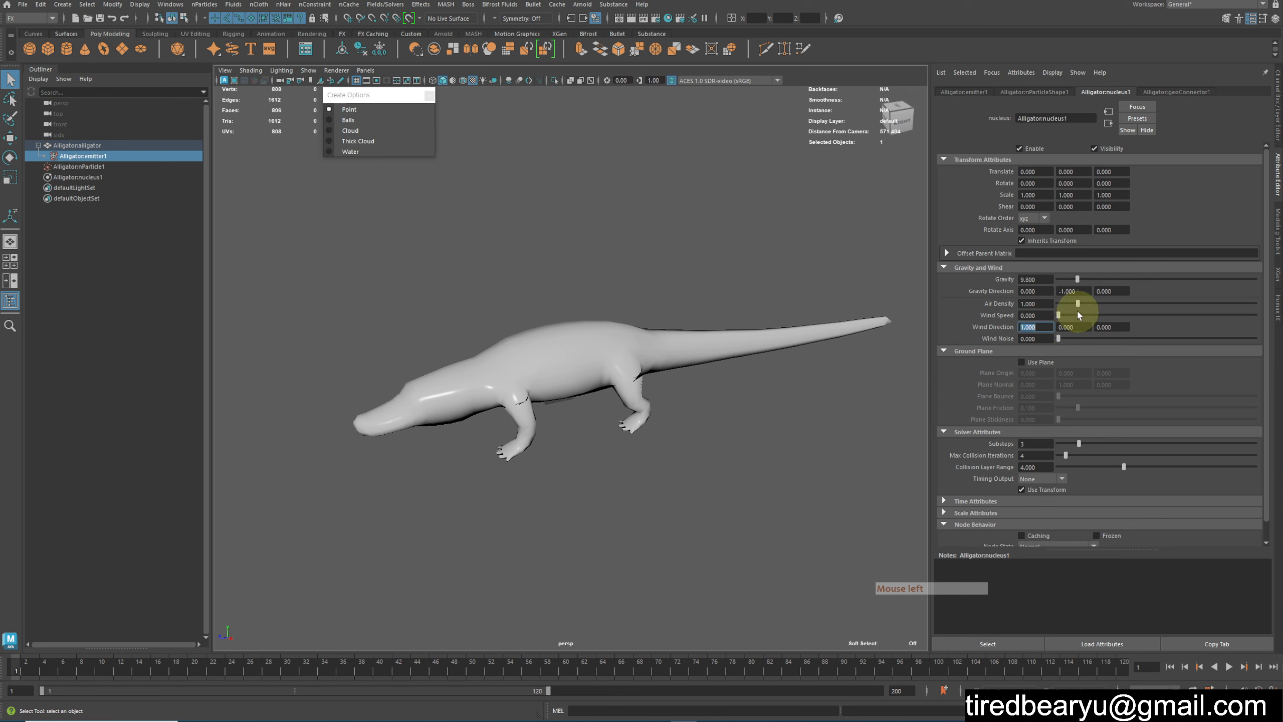
{"action": "middle_click_drag", "start_coordinate": [841, 358], "coordinate": [884, 346], "text": "alt"}
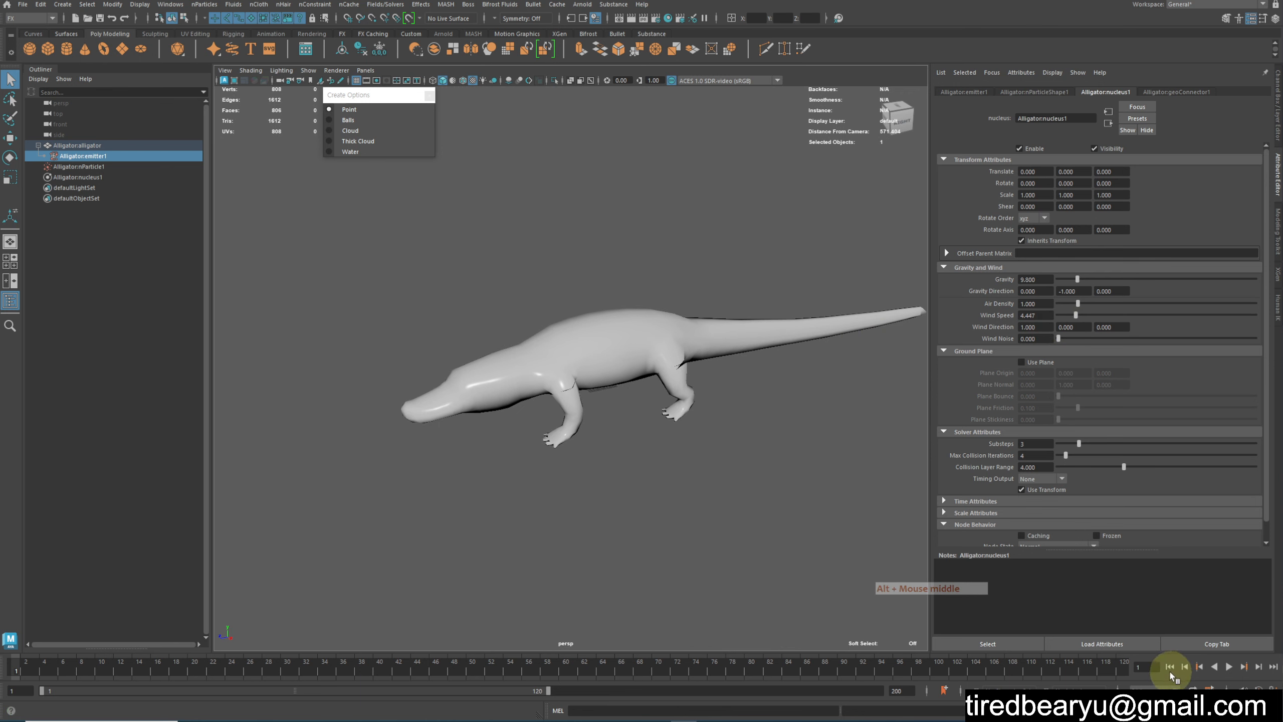
{"action": "left_click", "coordinate": [1229, 666]}
{"action": "left_click_drag", "start_coordinate": [743, 461], "coordinate": [768, 493], "text": "alt"}
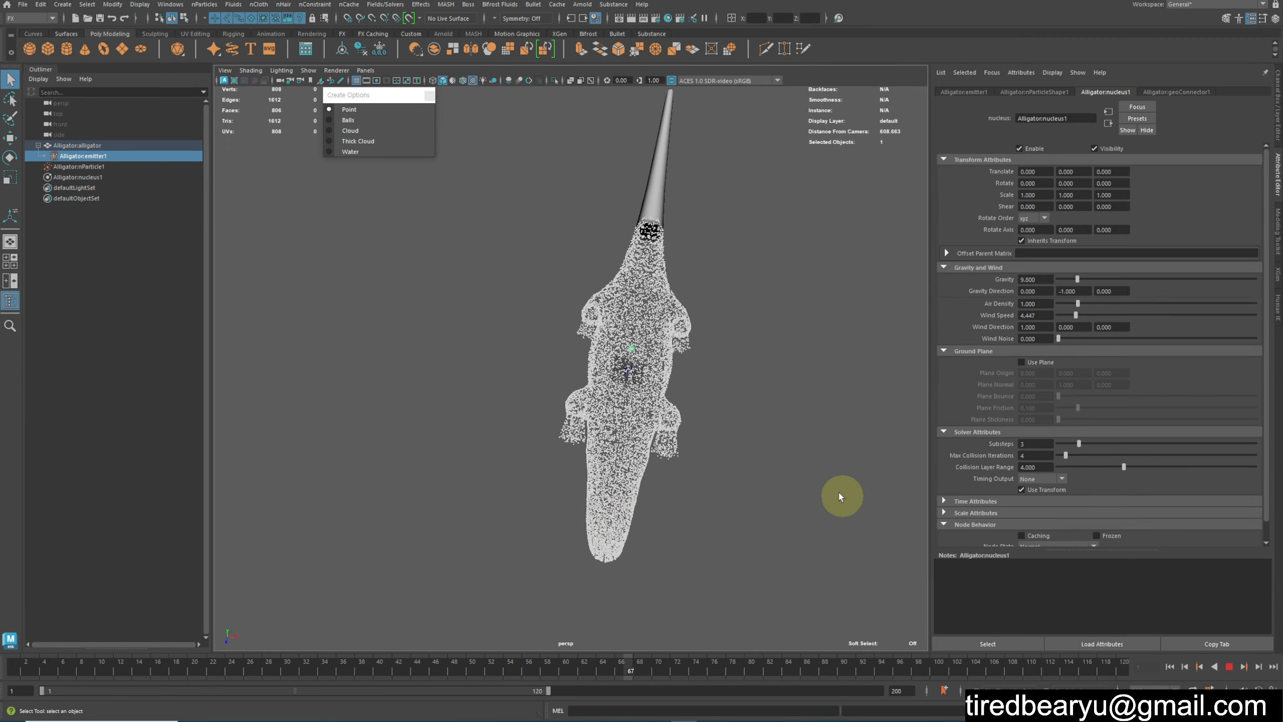
Raise the nucleus air density to 10 while the simulation plays
{"action": "left_click_drag", "start_coordinate": [1091, 304], "coordinate": [1174, 306]}
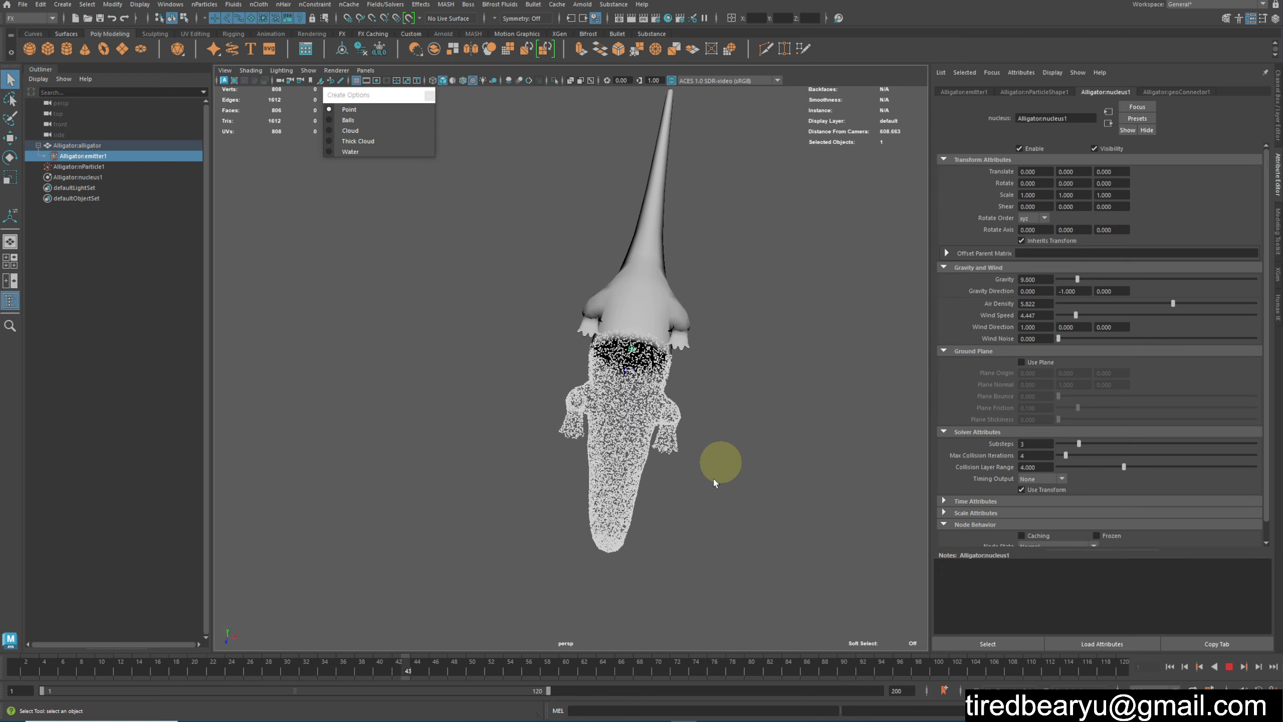
{"action": "left_click_drag", "start_coordinate": [726, 495], "coordinate": [739, 458], "text": "alt"}
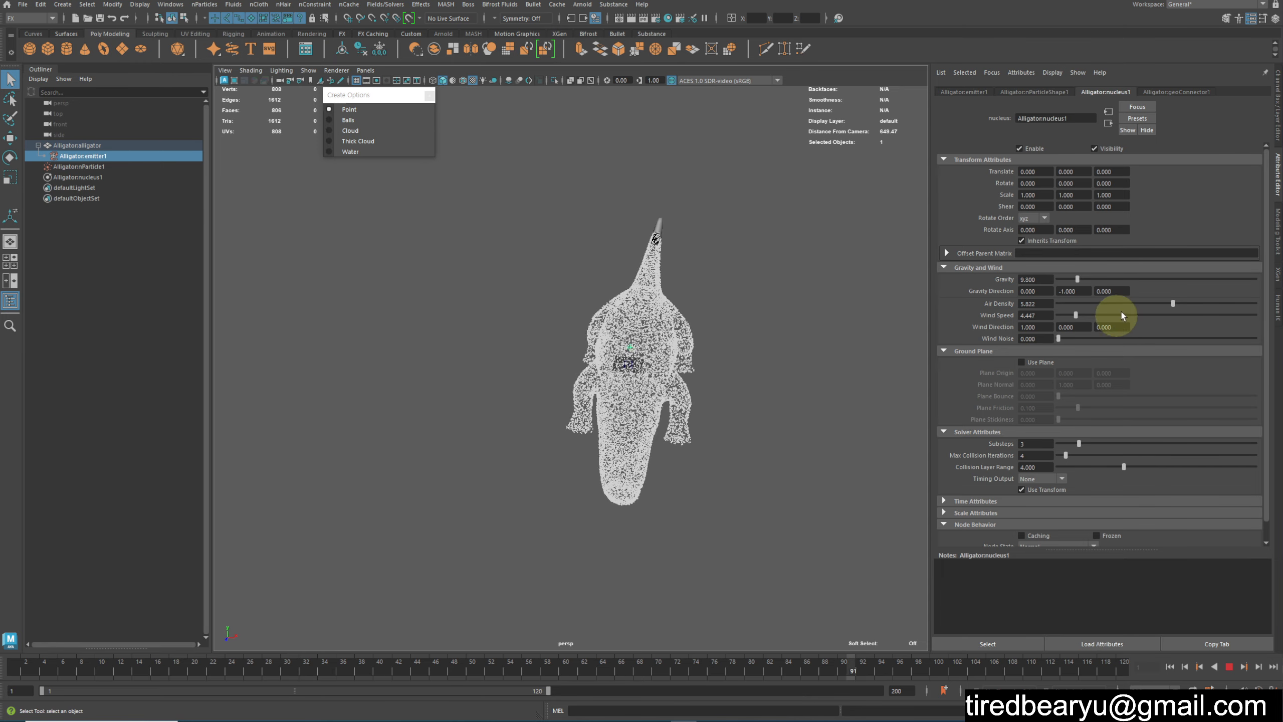
{"action": "left_click_drag", "start_coordinate": [1173, 304], "coordinate": [1263, 309]}
{"action": "left_click_drag", "start_coordinate": [744, 437], "coordinate": [720, 509], "text": "alt"}
{"action": "left_click_drag", "start_coordinate": [900, 366], "coordinate": [791, 402], "text": "alt"}
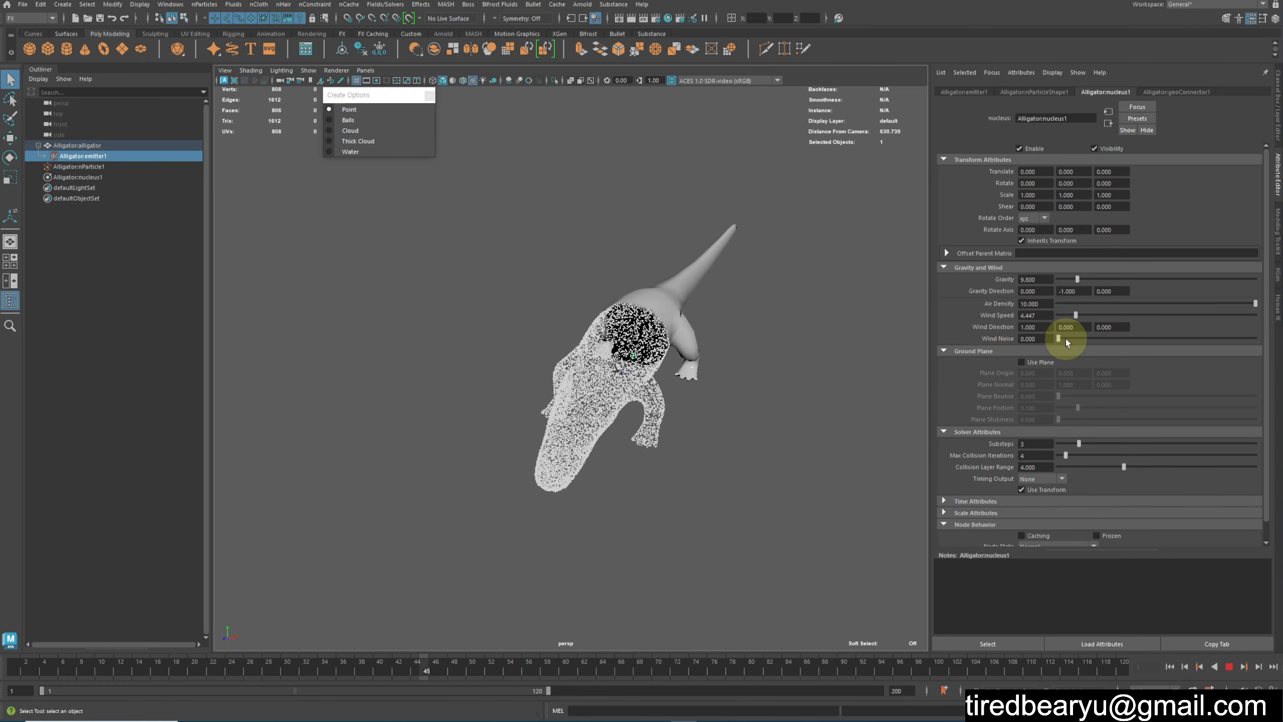
Try a nucleus wind noise of 1 and then 10 on the playing simulation
{"action": "left_click_drag", "start_coordinate": [1060, 340], "coordinate": [1271, 340]}
{"action": "left_click_drag", "start_coordinate": [812, 430], "coordinate": [767, 427], "text": "alt"}
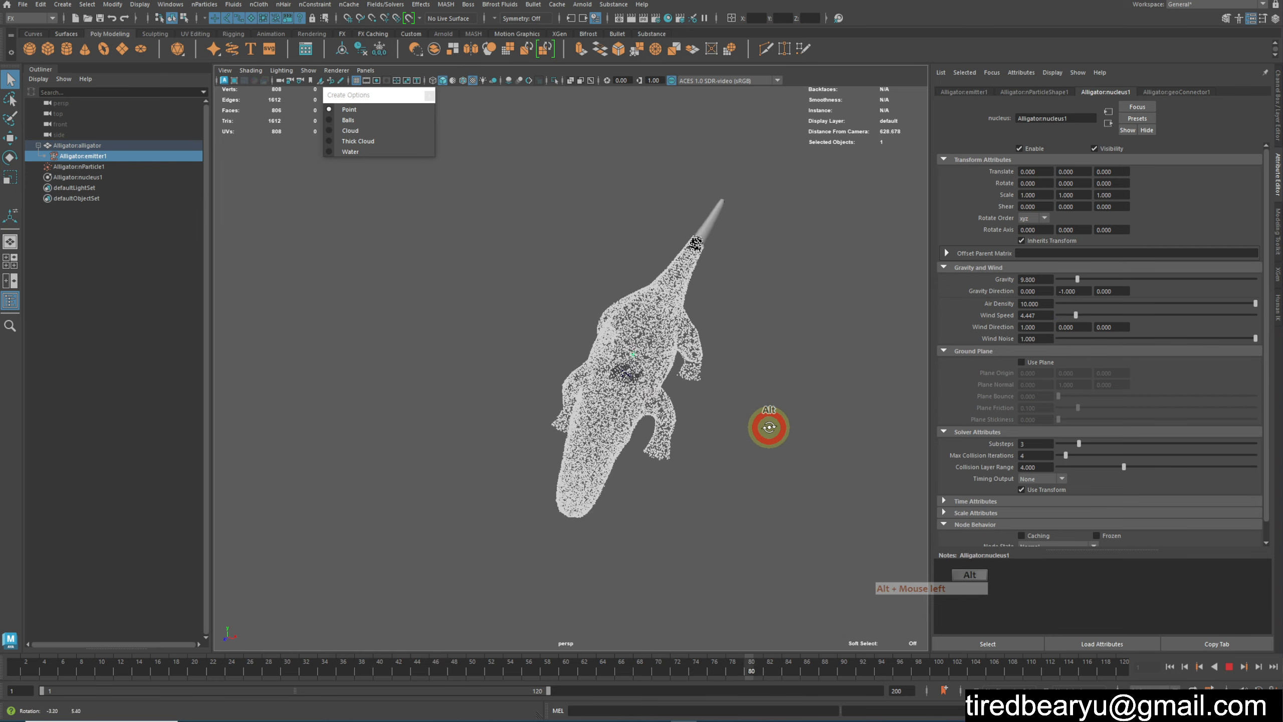
{"action": "left_click", "coordinate": [1033, 342]}
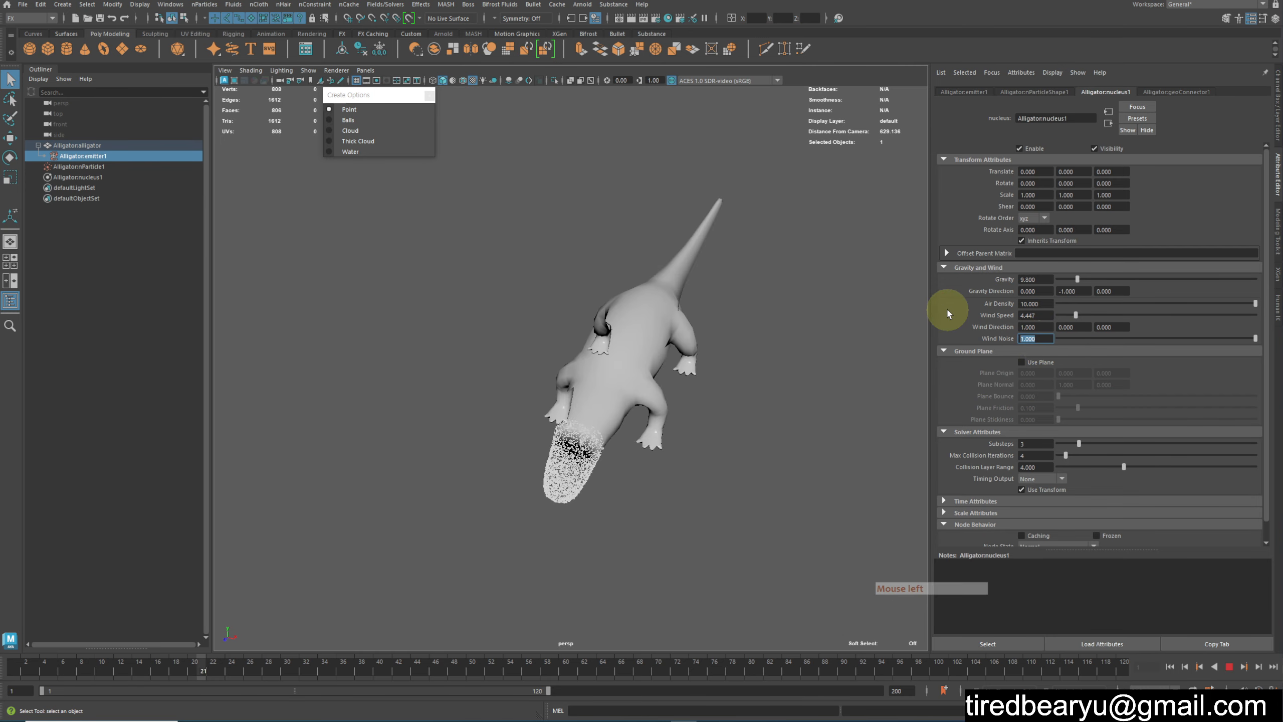
{"action": "type", "text": "10"}
{"action": "key", "text": "Return"}
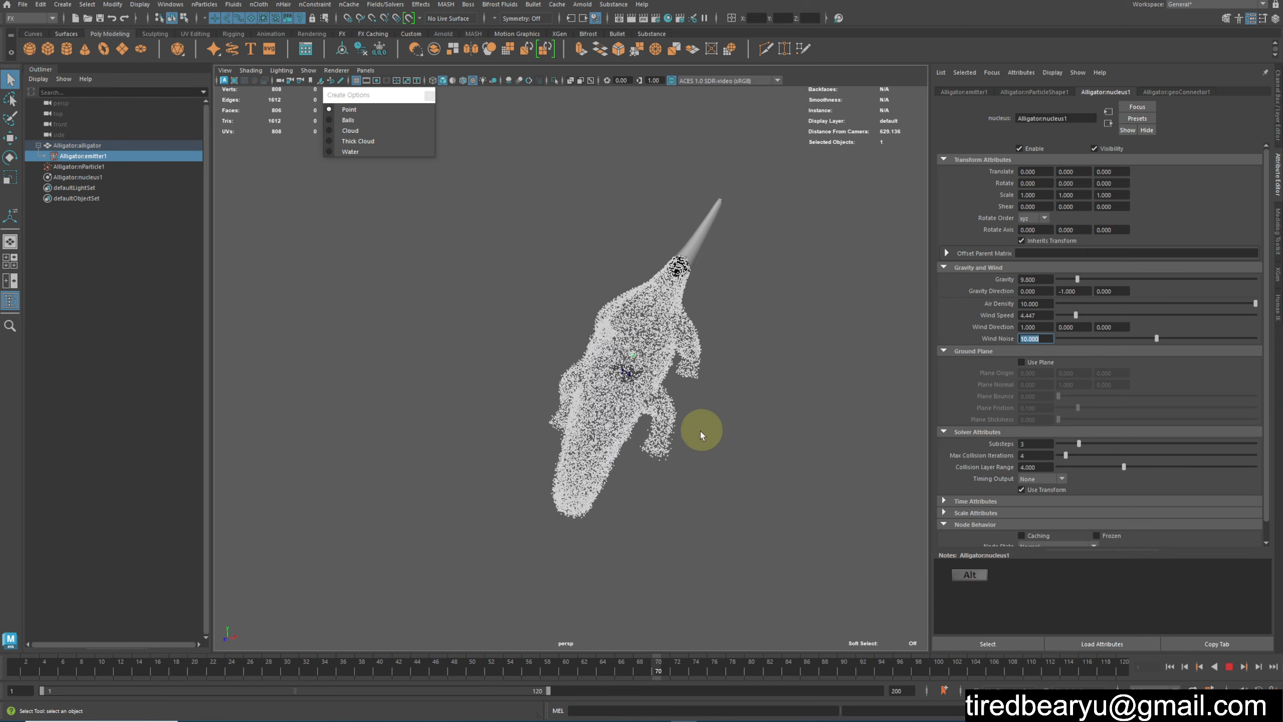
{"action": "left_click_drag", "start_coordinate": [699, 433], "coordinate": [700, 433], "text": "alt"}
{"action": "left_click_drag", "start_coordinate": [794, 425], "coordinate": [768, 419], "text": "alt"}
Increase the nucleus wind speed to about 27.6 and view the particle drift from the side
{"action": "left_click_drag", "start_coordinate": [1089, 316], "coordinate": [1165, 318]}
{"action": "left_click_drag", "start_coordinate": [758, 412], "coordinate": [775, 450], "text": "alt"}
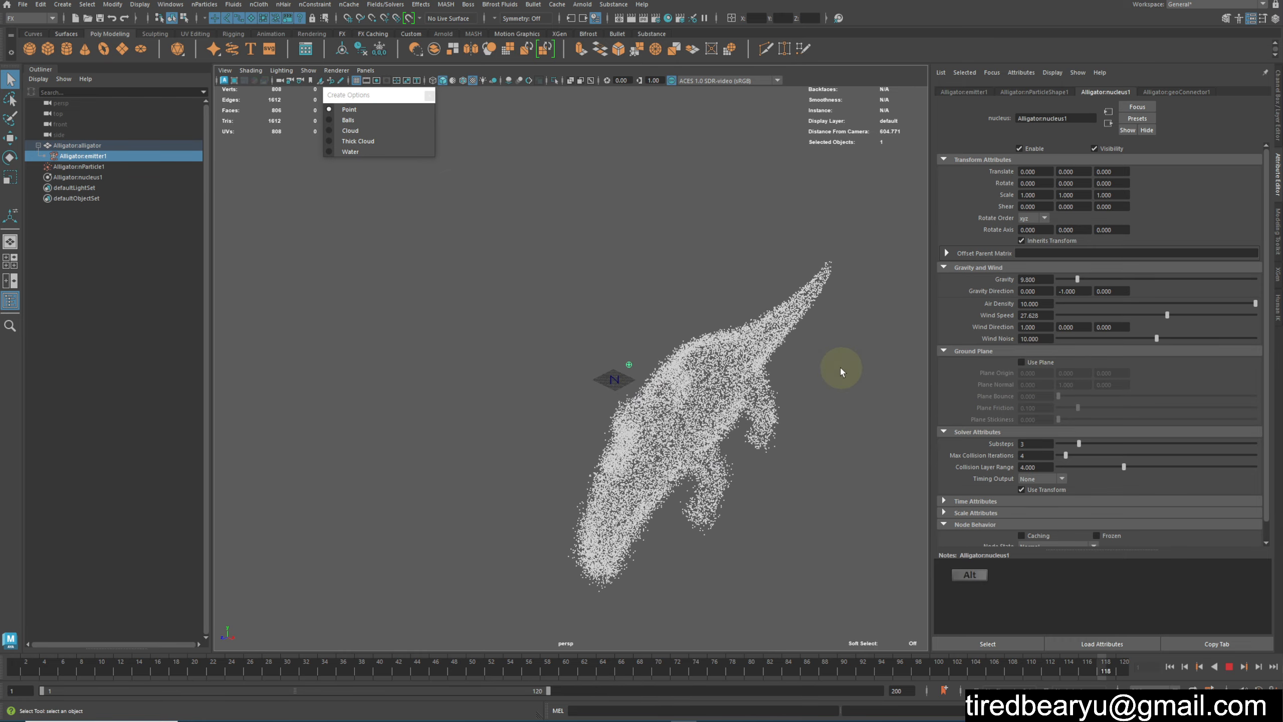
{"action": "left_click_drag", "start_coordinate": [839, 370], "coordinate": [905, 357], "text": "alt"}
Point the nucleus wind upward by setting its direction to 0, 1, 0
{"action": "left_click", "coordinate": [1074, 327]}
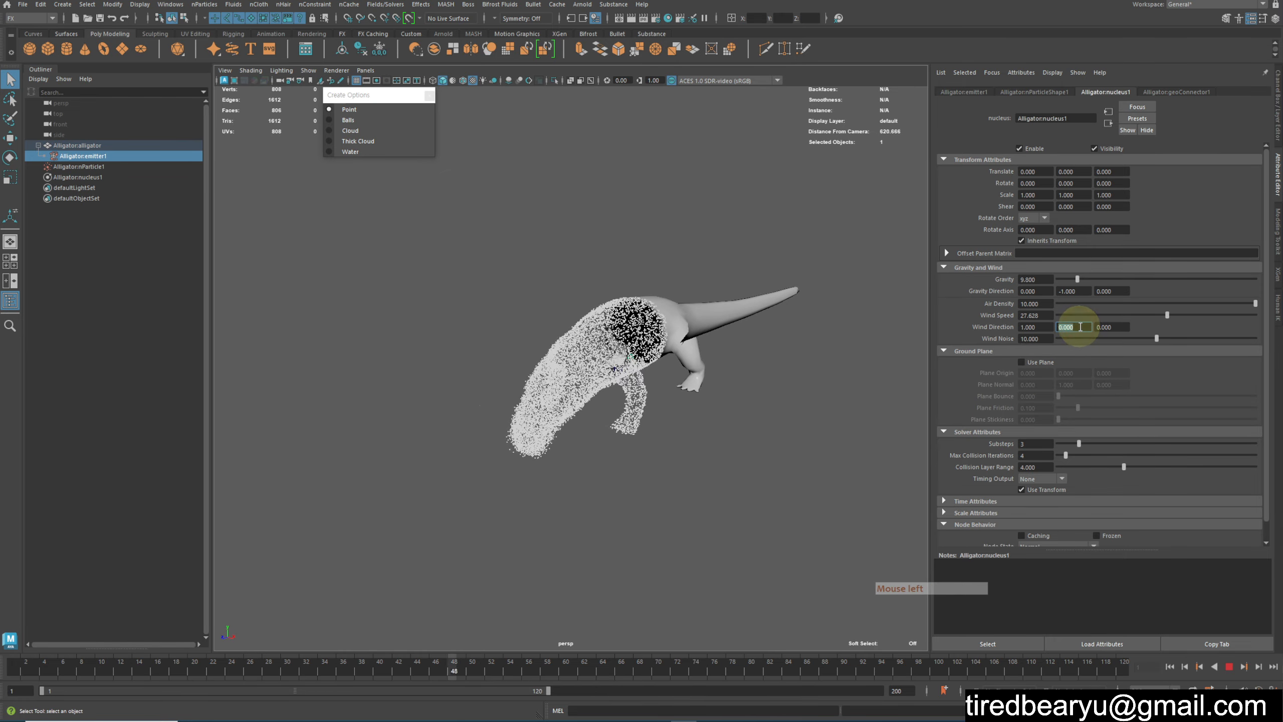
{"action": "type", "text": "1"}
{"action": "left_click", "coordinate": [1033, 327]}
{"action": "type", "text": "0"}
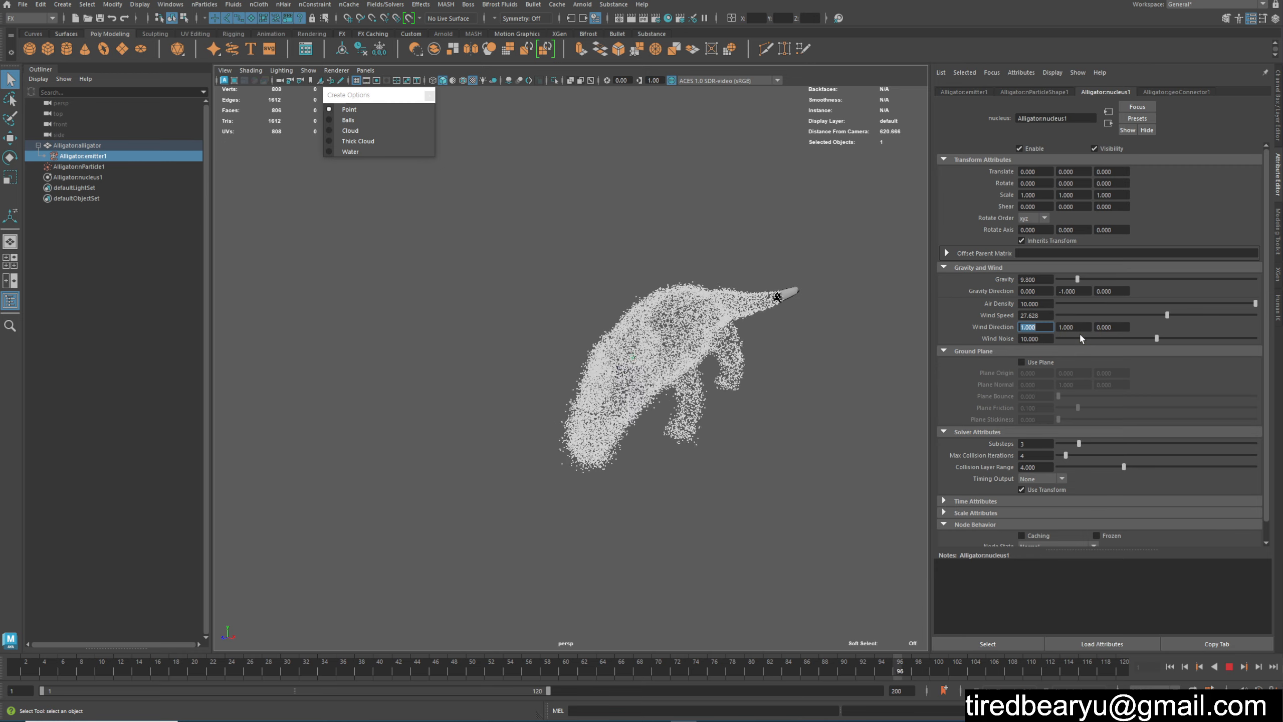
{"action": "key", "text": "Return"}
{"action": "left_click_drag", "start_coordinate": [581, 365], "coordinate": [517, 366], "text": "alt"}
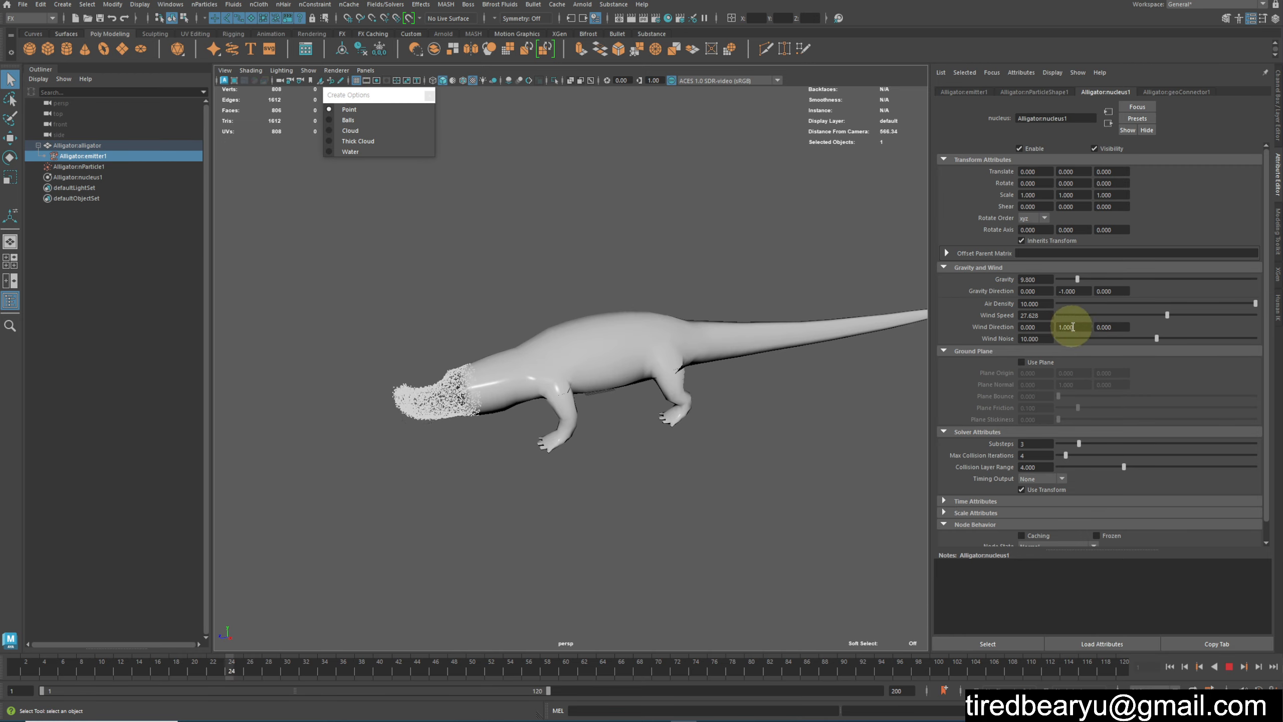
{"action": "left_click_drag", "start_coordinate": [677, 398], "coordinate": [860, 357], "text": "alt"}
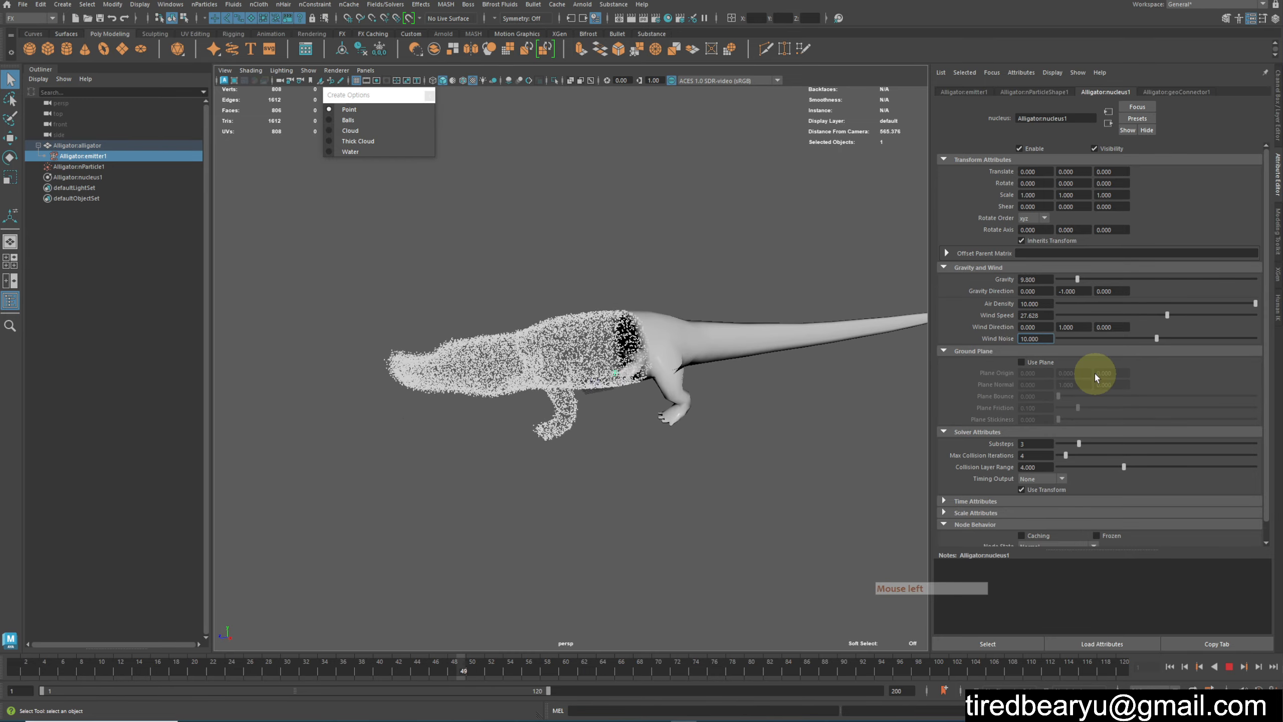
Adjust the nucleus wind noise on the playing simulation, trying 0.5 and ending at 50
{"action": "type", "text": "."}
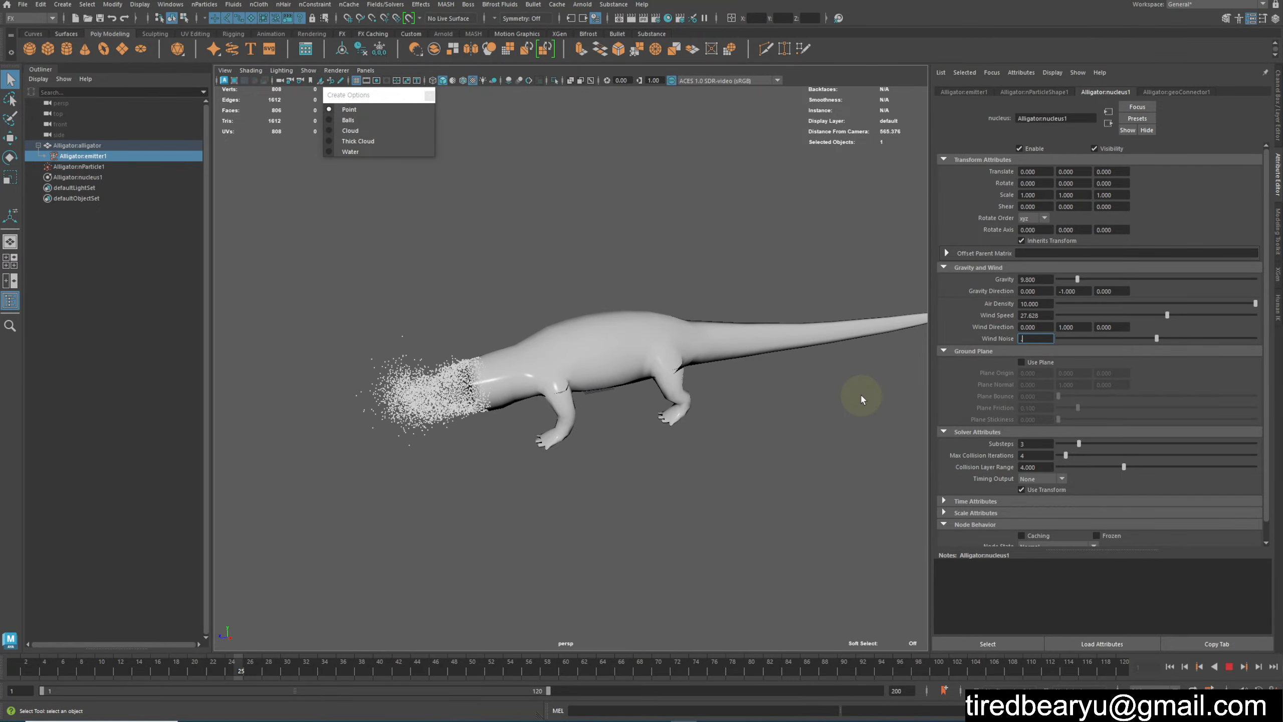
{"action": "left_click_drag", "start_coordinate": [1032, 337], "coordinate": [988, 338]}
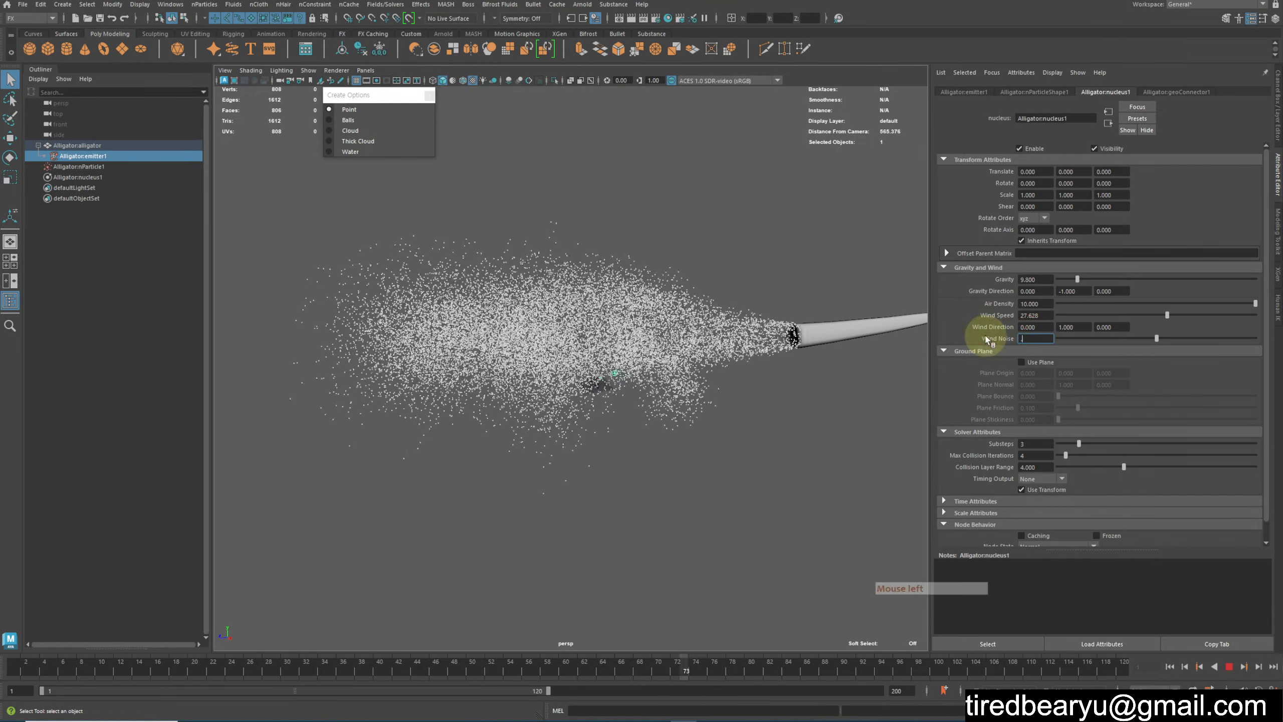
{"action": "type", "text": "500"}
{"action": "key", "text": "Return"}
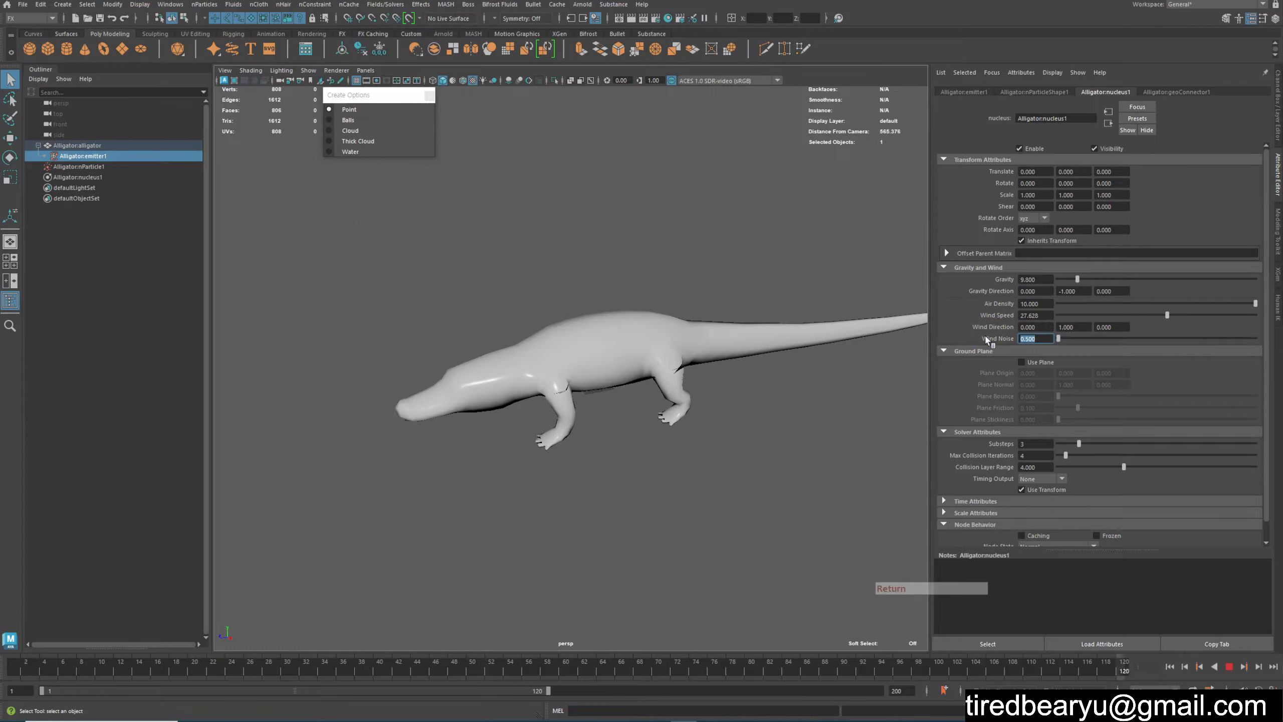
{"action": "left_click_drag", "start_coordinate": [610, 367], "coordinate": [742, 425], "text": "alt"}
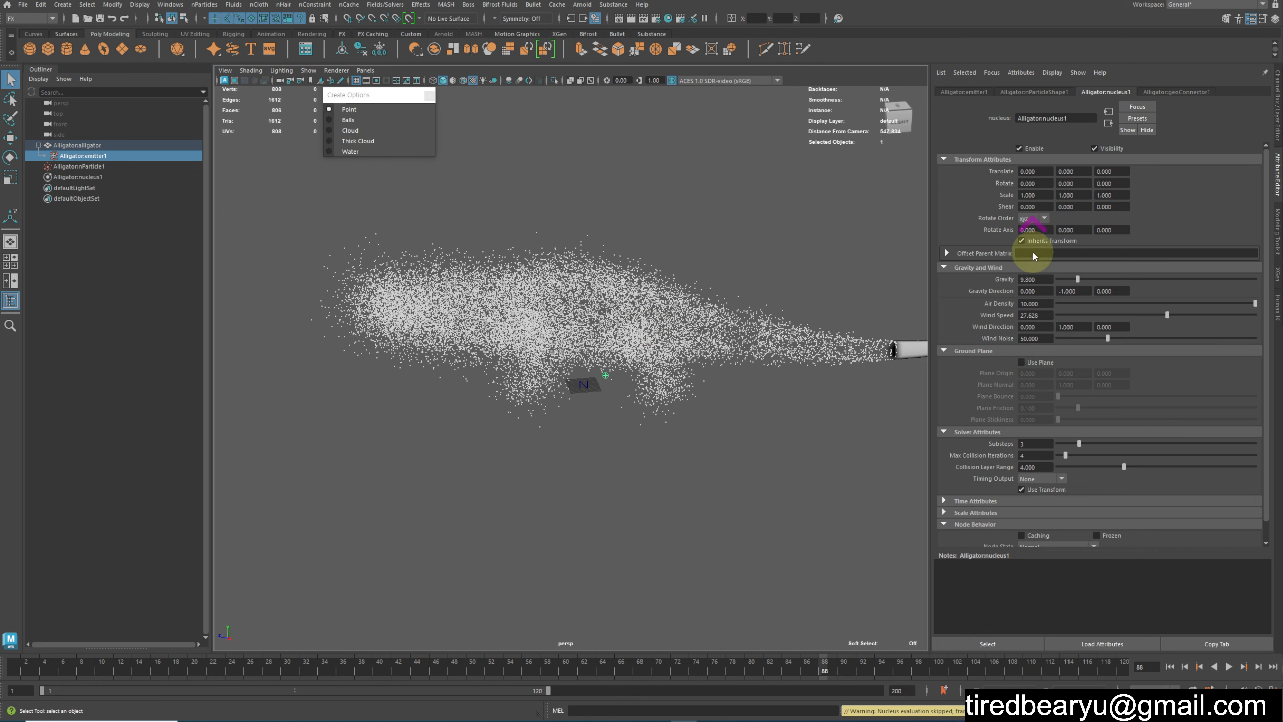
Set the nParticle shape's lifespan mode to Random range with a lifespan random of 0.5
{"action": "left_click", "coordinate": [1032, 91]}
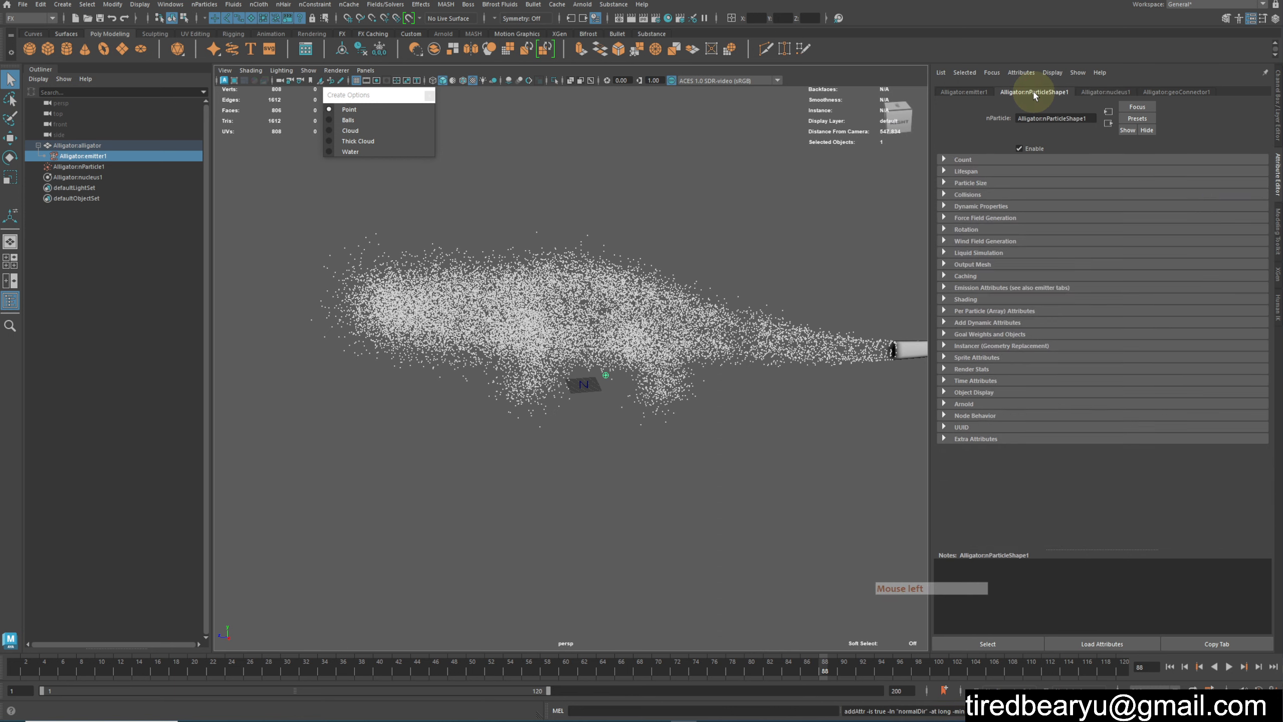
{"action": "left_click", "coordinate": [966, 171]}
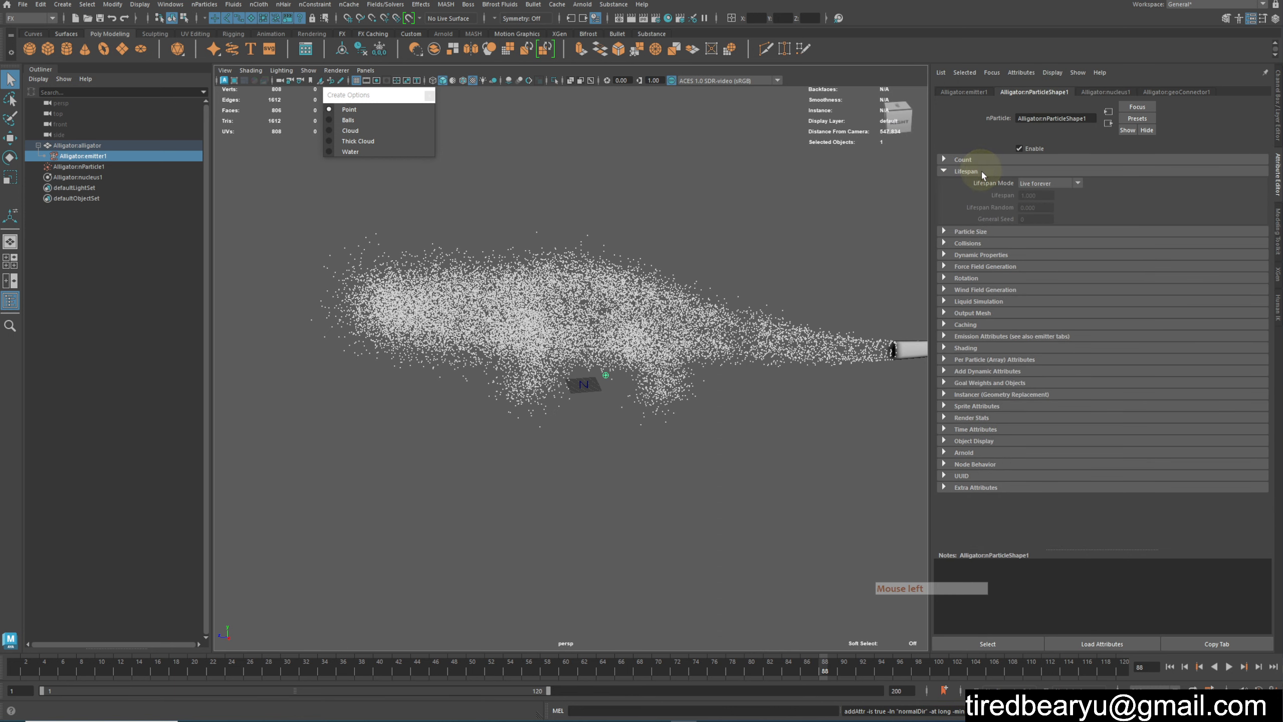
{"action": "left_click", "coordinate": [1038, 187]}
{"action": "left_click", "coordinate": [1037, 206]}
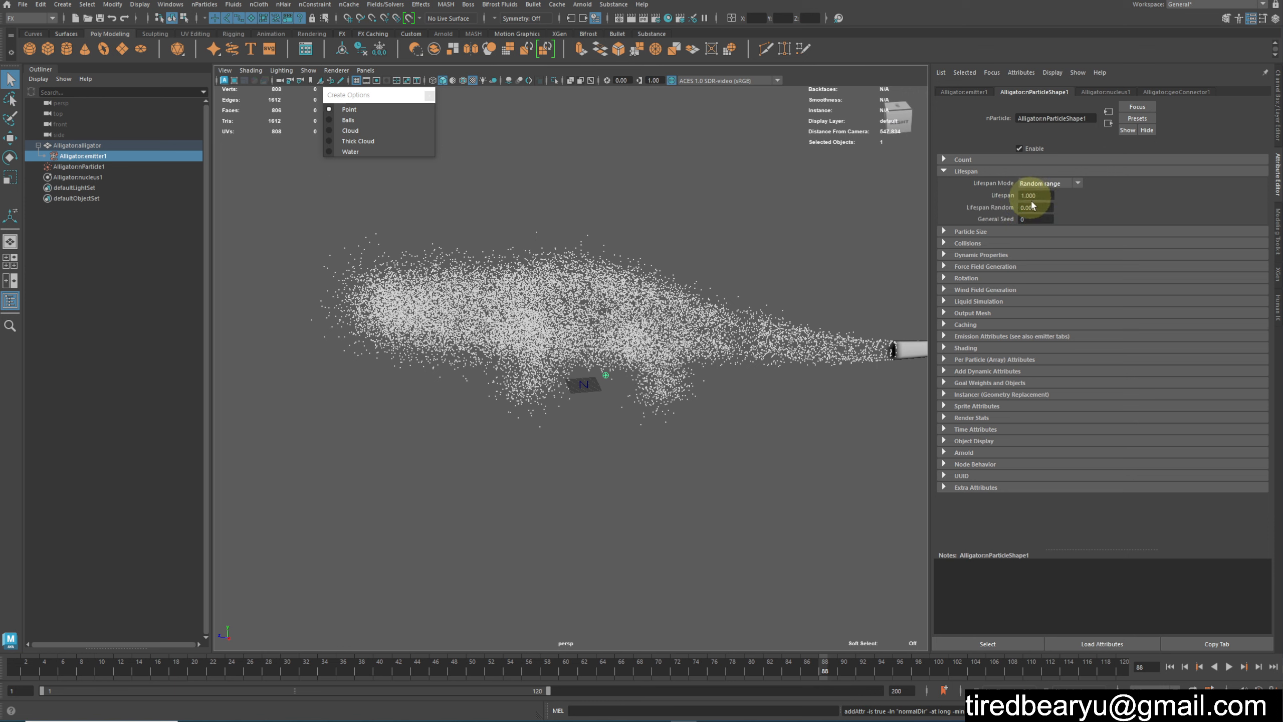
{"action": "left_click", "coordinate": [1023, 207]}
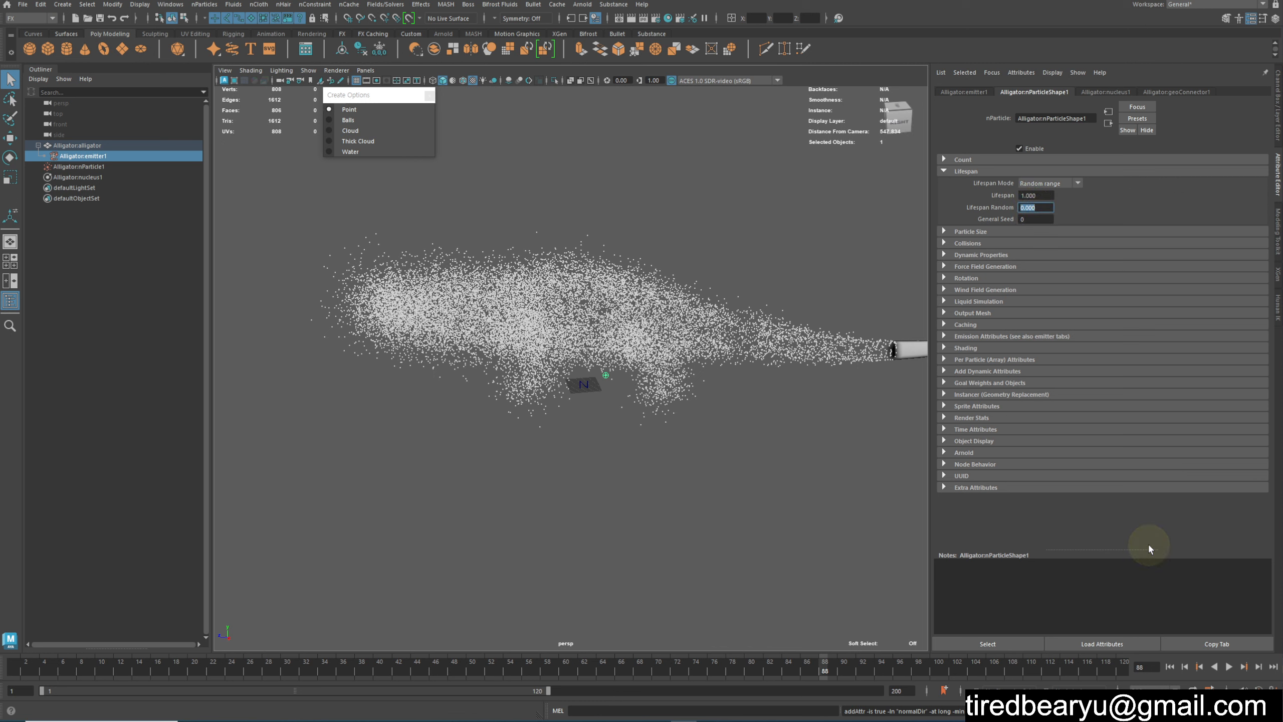
{"action": "type", "text": "0.5"}
{"action": "key", "text": "Return"}
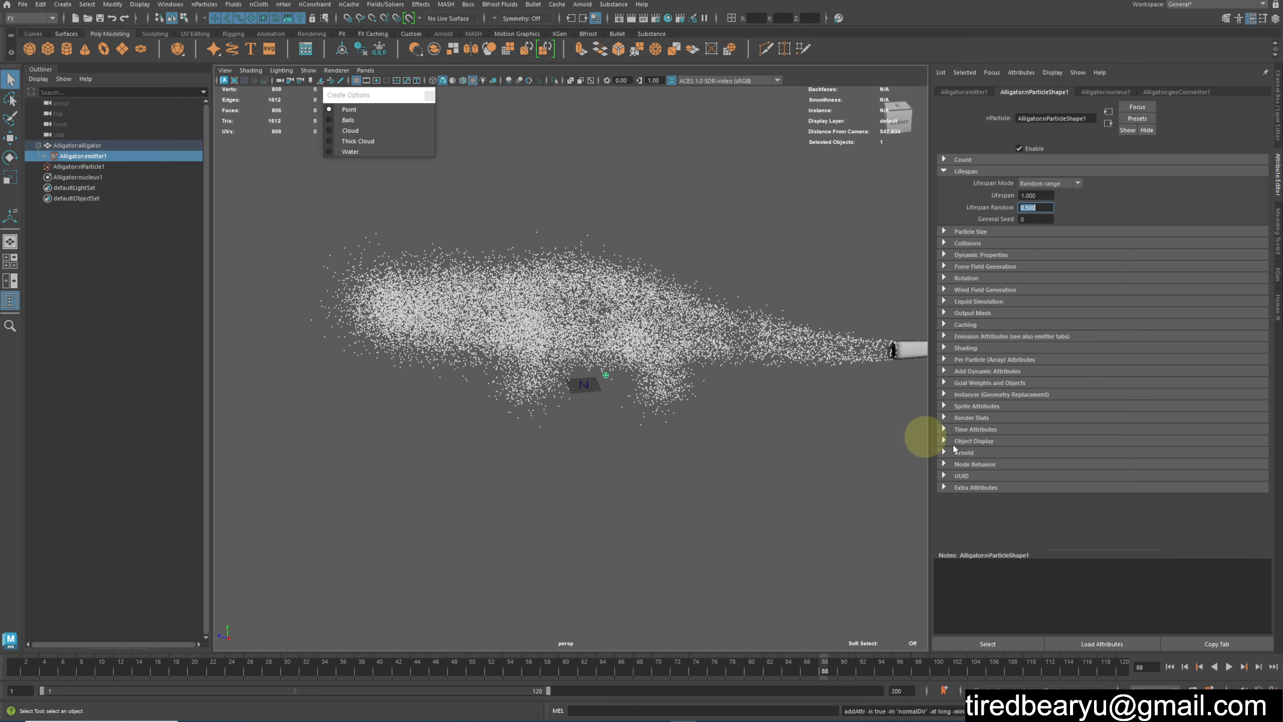
Replay the simulation from the first frame and examine how the particles die off
{"action": "left_click", "coordinate": [1168, 669]}
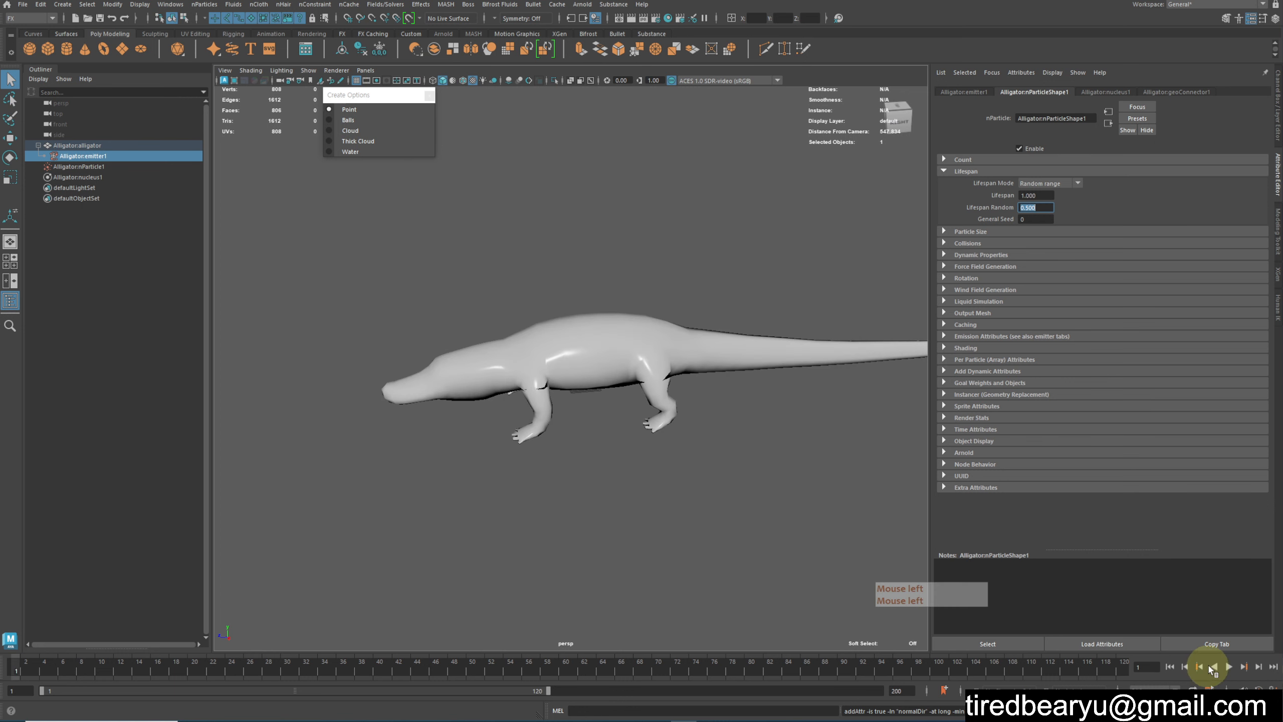
{"action": "left_click", "coordinate": [1229, 668]}
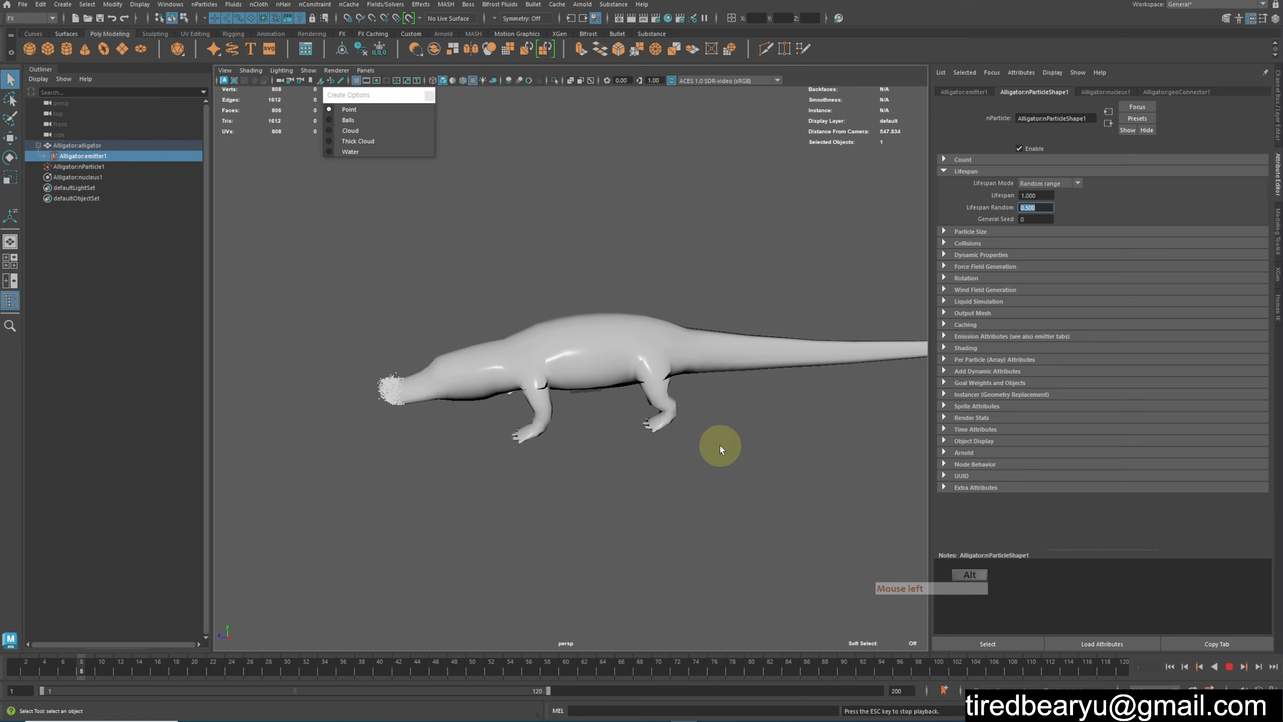
{"action": "left_click_drag", "start_coordinate": [716, 444], "coordinate": [628, 449], "text": "alt"}
{"action": "middle_click_drag", "start_coordinate": [629, 450], "coordinate": [722, 439], "text": "alt"}
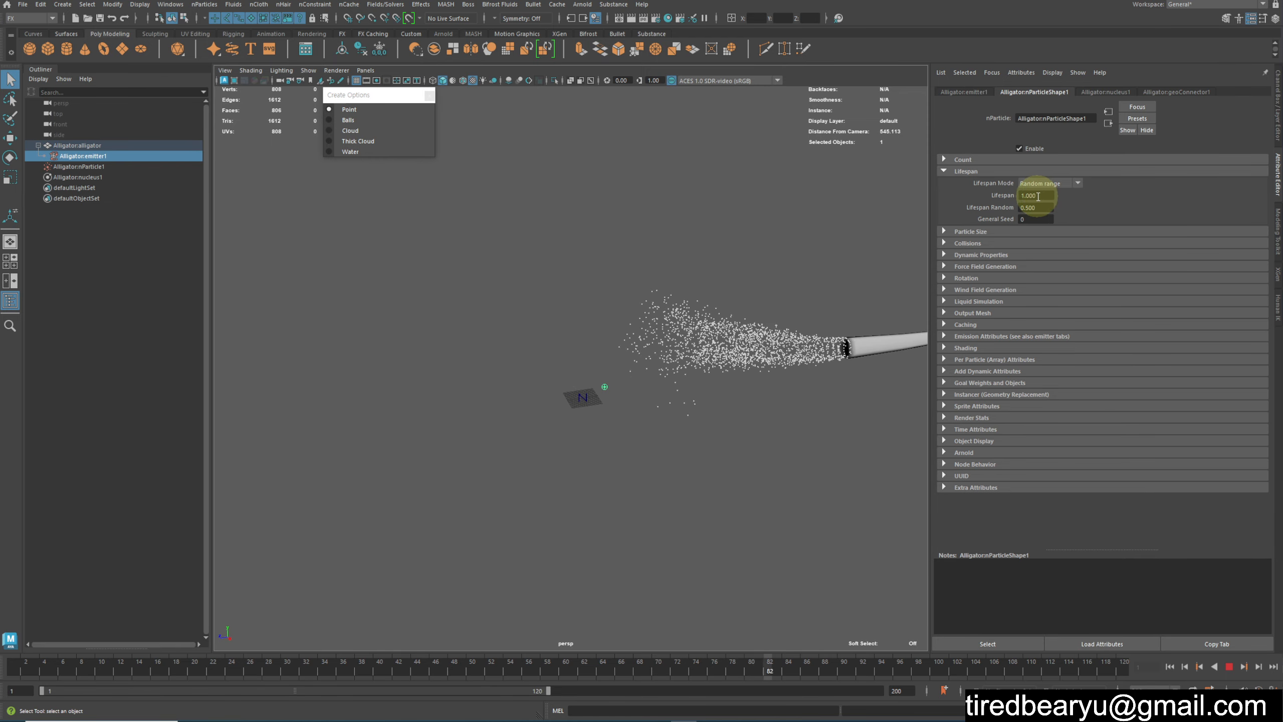
Set the particle lifespan to 2 and lifespan random to 1, check the effect on the playing simulation, and stop playback
{"action": "double_click", "coordinate": [1034, 195]}
{"action": "type", "text": "2"}
{"action": "double_click", "coordinate": [1032, 208]}
{"action": "type", "text": "1"}
{"action": "key", "text": "Return"}
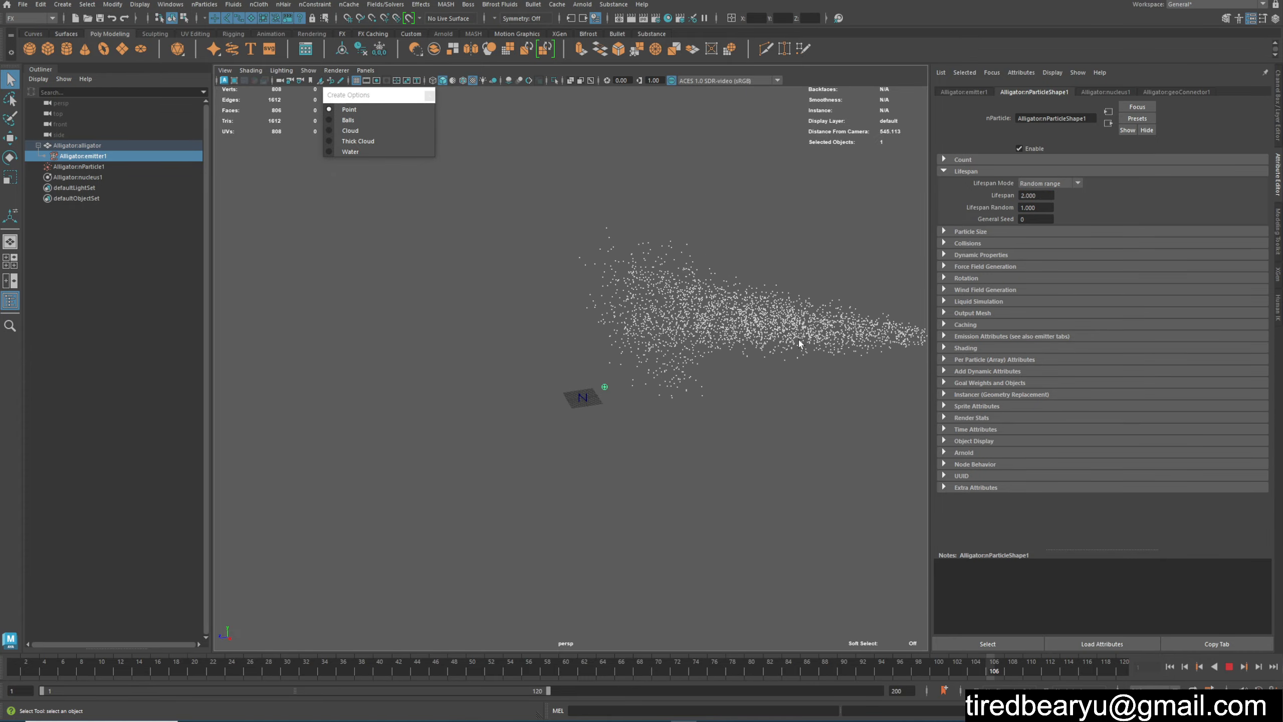
{"action": "left_click_drag", "start_coordinate": [687, 336], "coordinate": [570, 298], "text": "alt"}
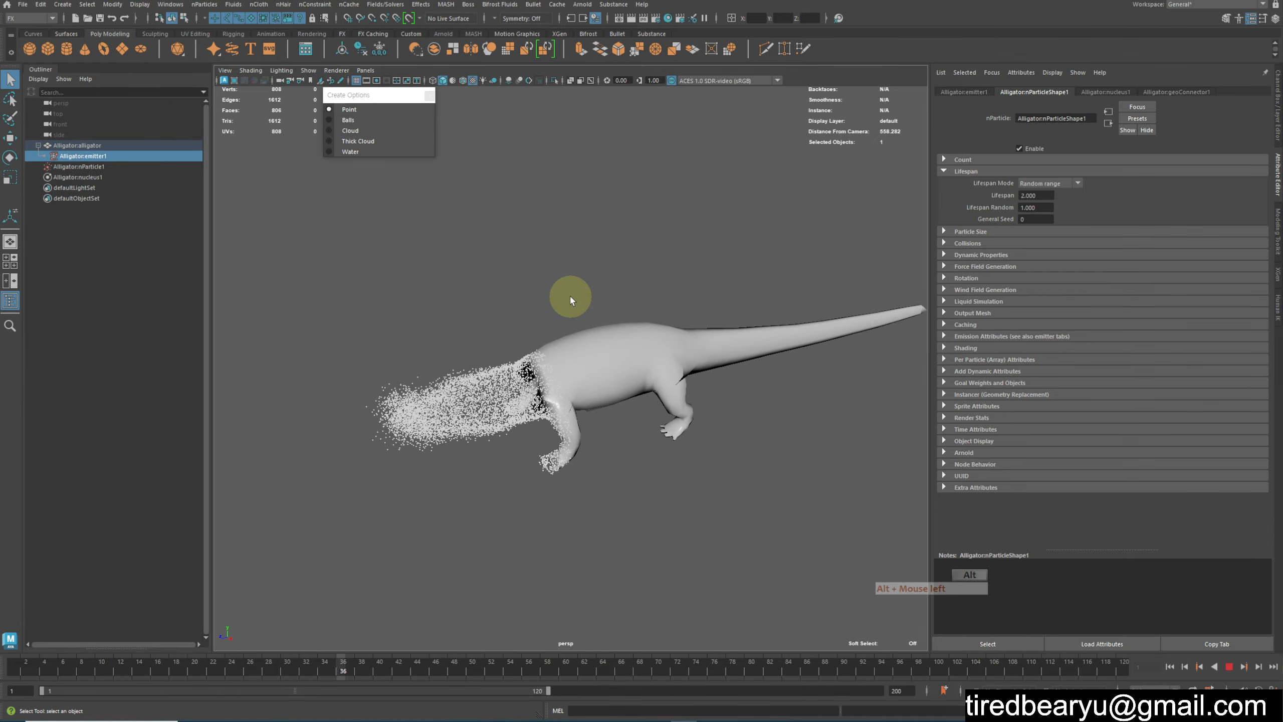
{"action": "mouse_move", "coordinate": [708, 370]}
{"action": "left_mouse_down", "text": "alt"}
{"action": "mouse_move", "coordinate": [685, 359]}
{"action": "mouse_move", "coordinate": [702, 365]}
{"action": "left_mouse_up", "text": "alt"}
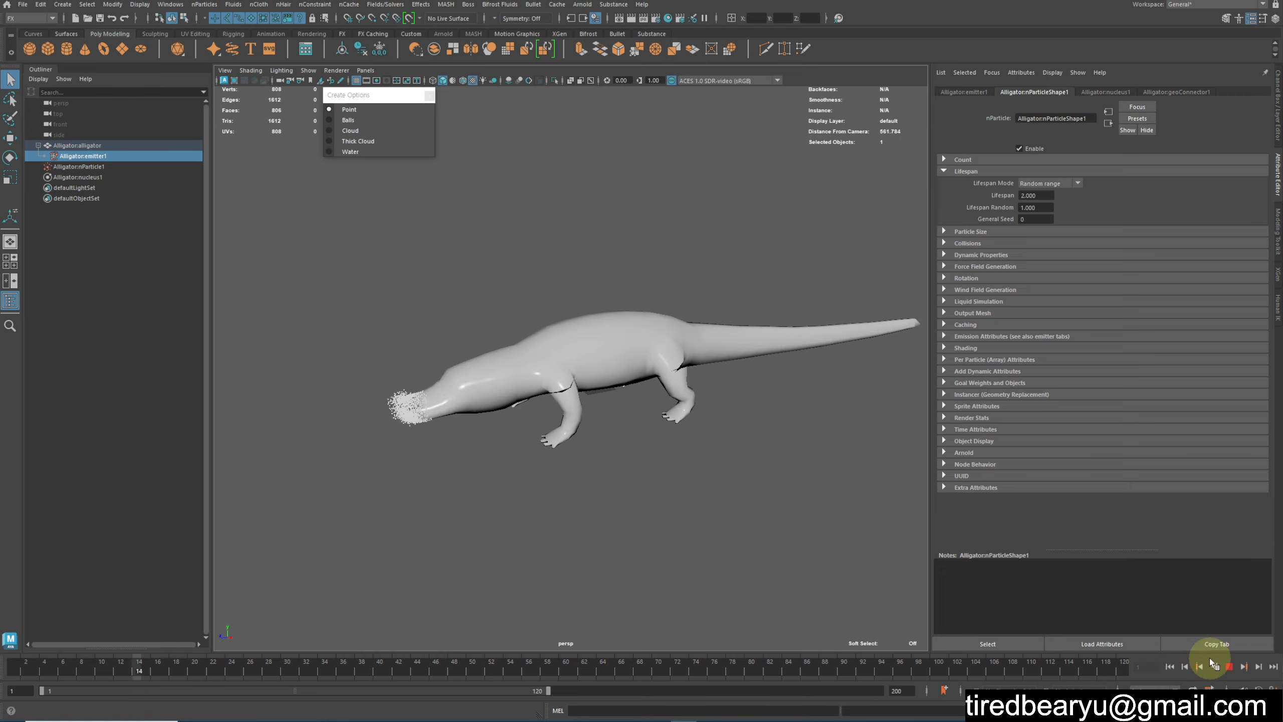
{"action": "left_click", "coordinate": [1230, 667]}
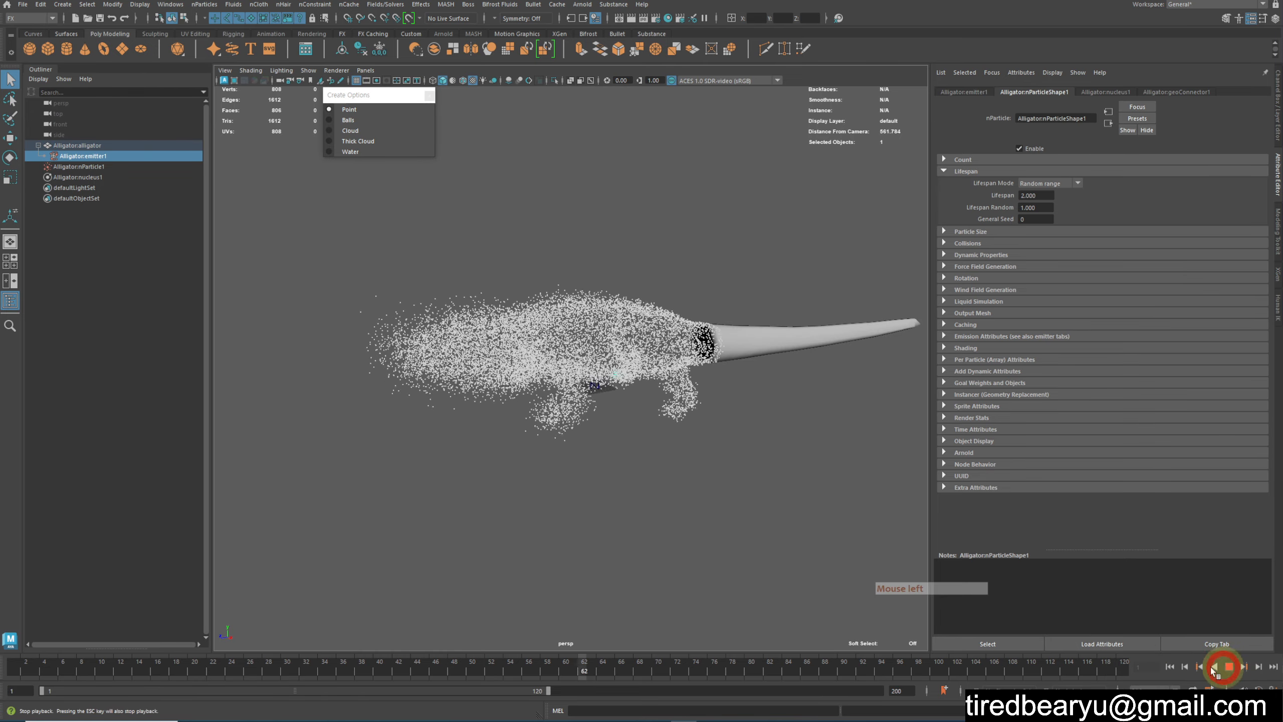
Map a Checker texture to the base color of the alligator's standard surface material
{"action": "left_click", "coordinate": [825, 339]}
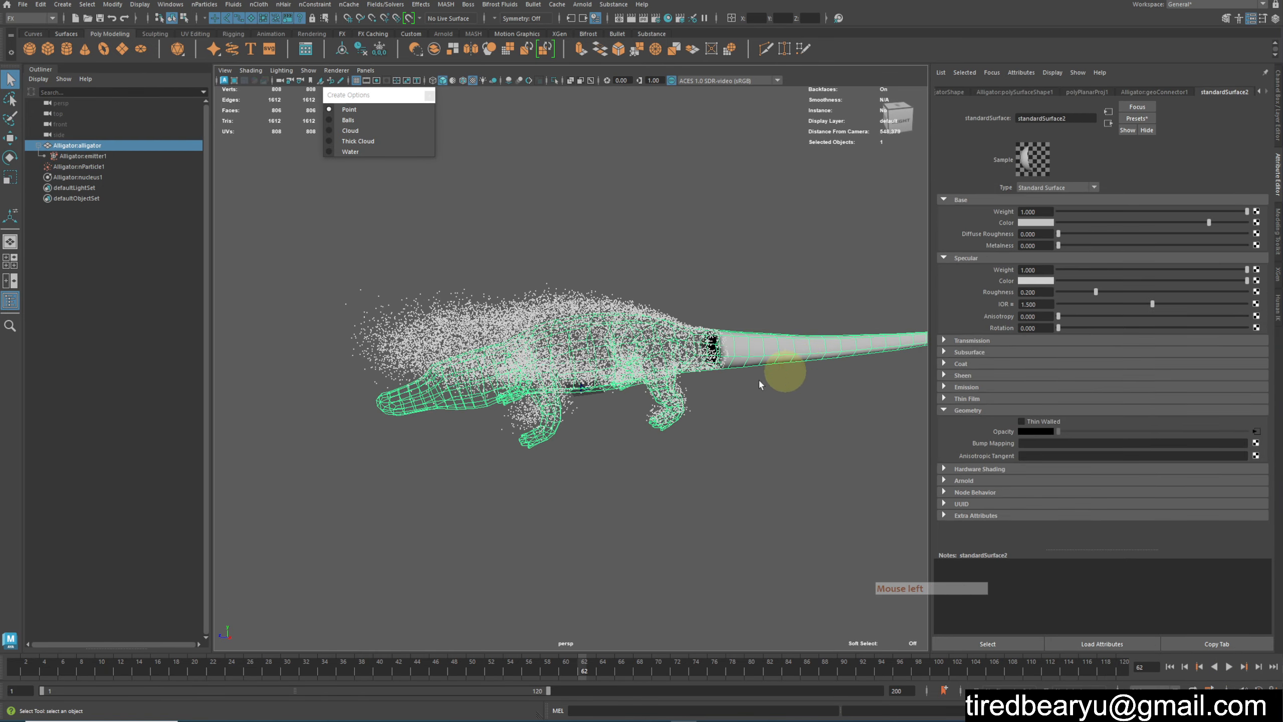
{"action": "left_click_drag", "start_coordinate": [738, 468], "coordinate": [818, 493], "text": "alt"}
{"action": "left_click_drag", "start_coordinate": [781, 492], "coordinate": [774, 490], "text": "alt"}
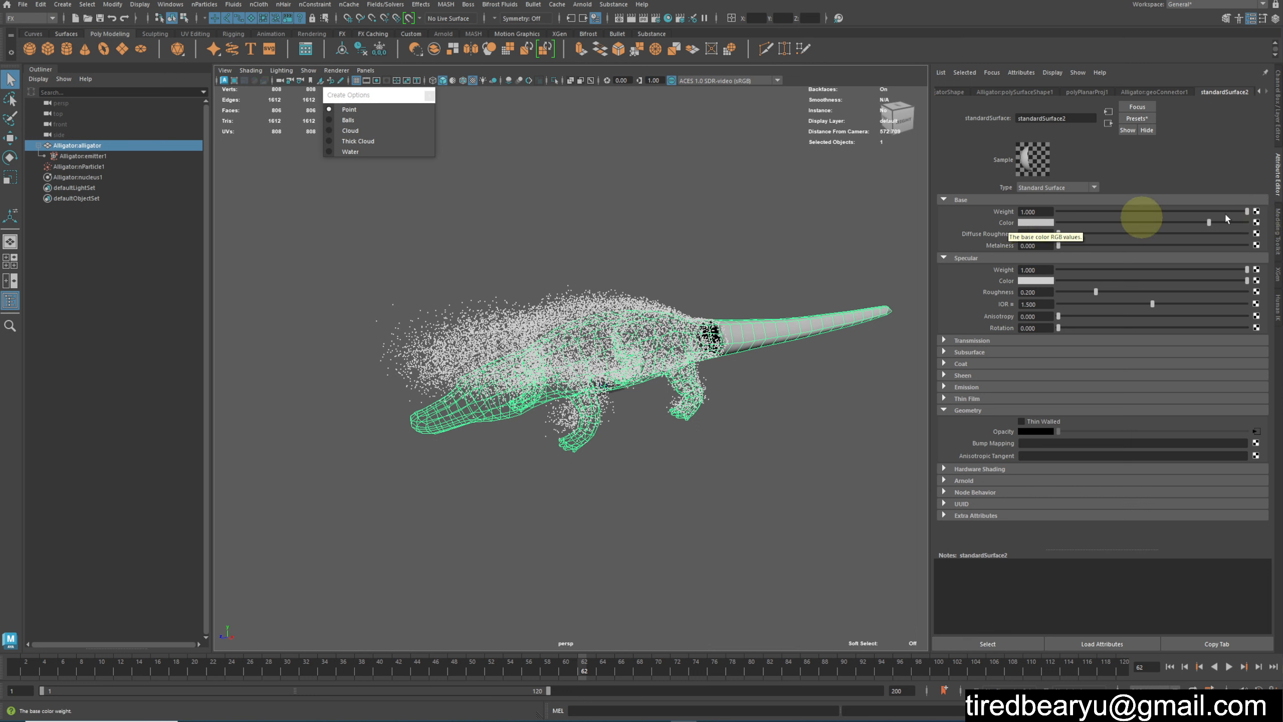
{"action": "left_click", "coordinate": [1257, 223]}
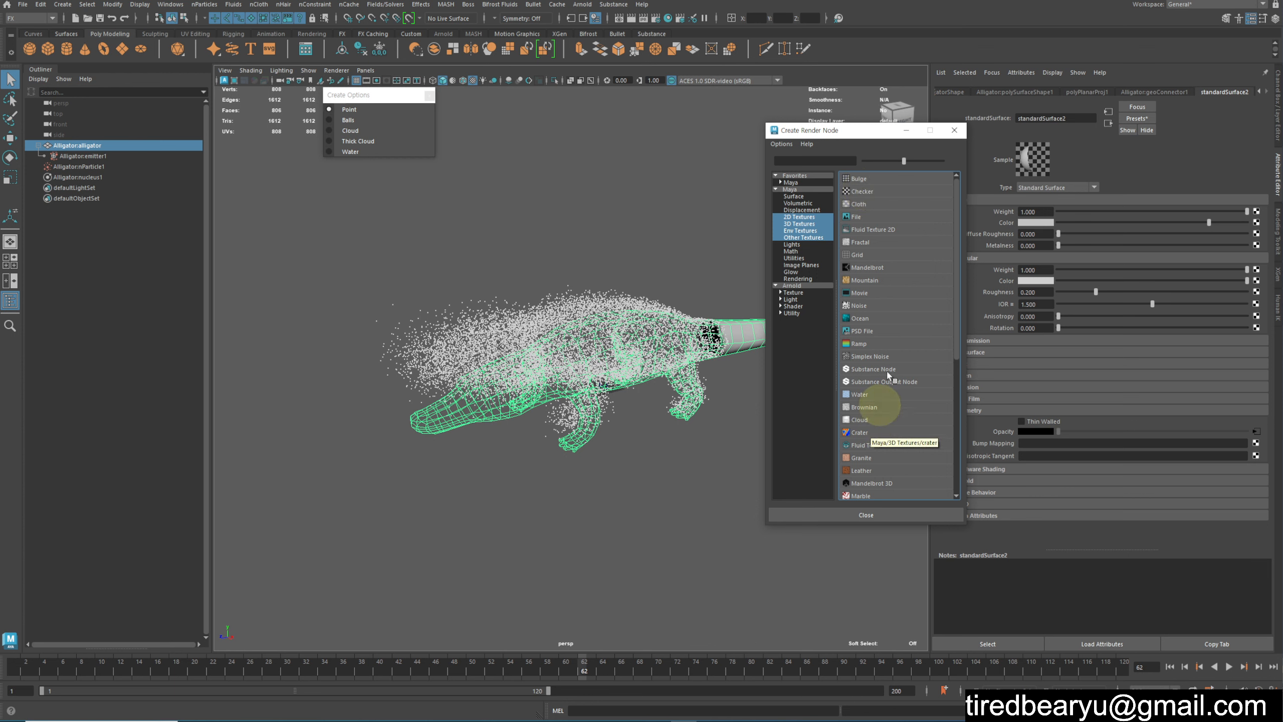
{"action": "left_click", "coordinate": [860, 190]}
Set the checker texture's Color 1 to red and Color 2 to blue
{"action": "left_click_drag", "start_coordinate": [772, 377], "coordinate": [748, 367], "text": "alt"}
{"action": "left_click", "coordinate": [1037, 198]}
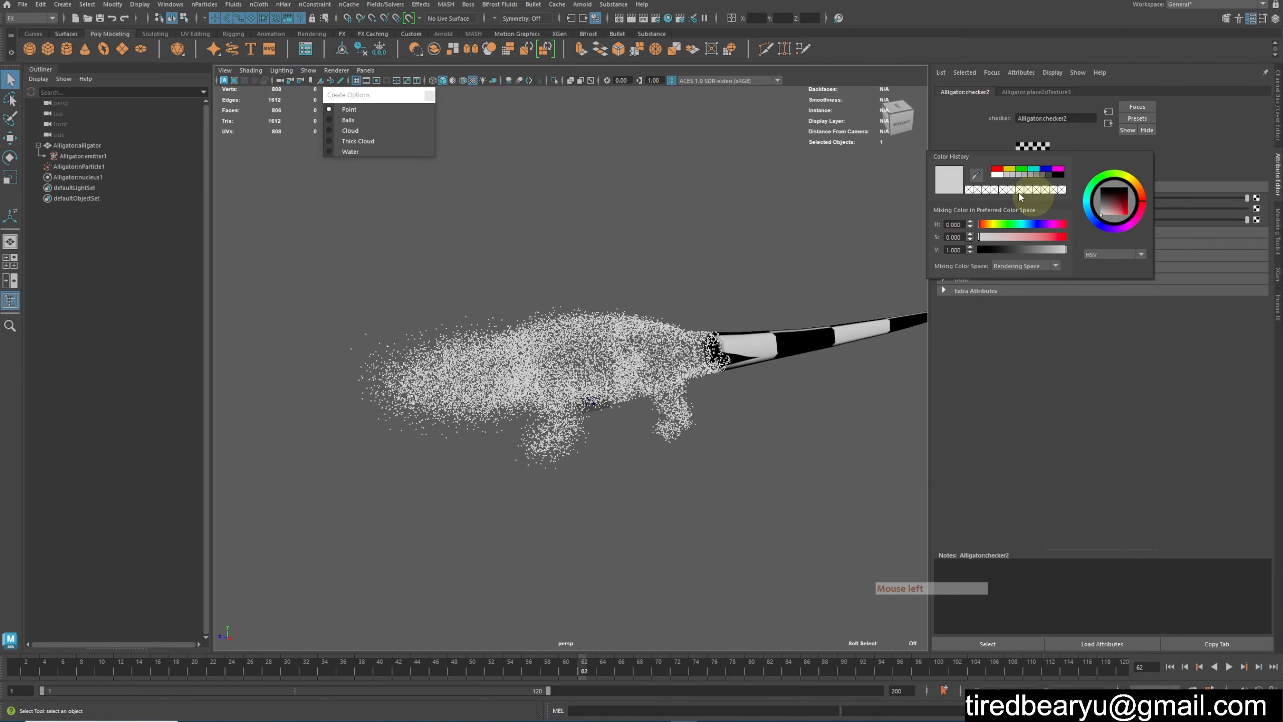
{"action": "left_click", "coordinate": [993, 166]}
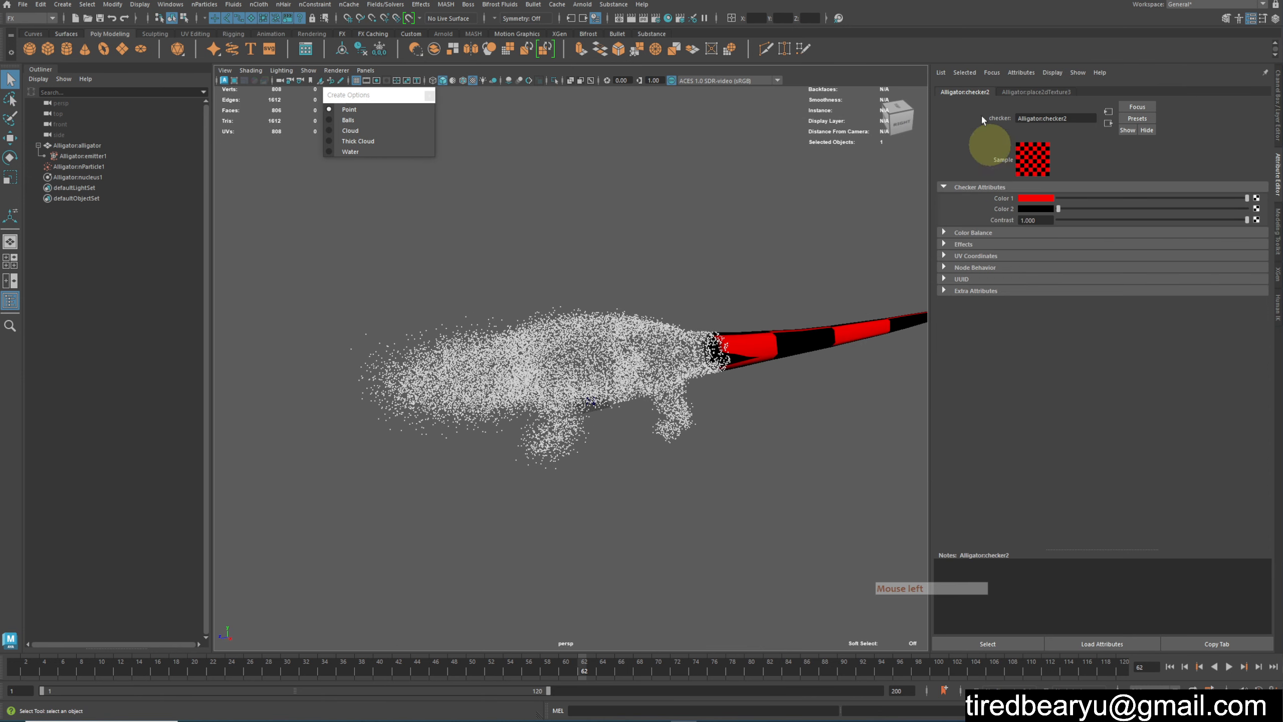
{"action": "left_click", "coordinate": [1035, 209]}
{"action": "left_click", "coordinate": [1025, 172]}
{"action": "left_click_drag", "start_coordinate": [760, 300], "coordinate": [757, 297], "text": "alt"}
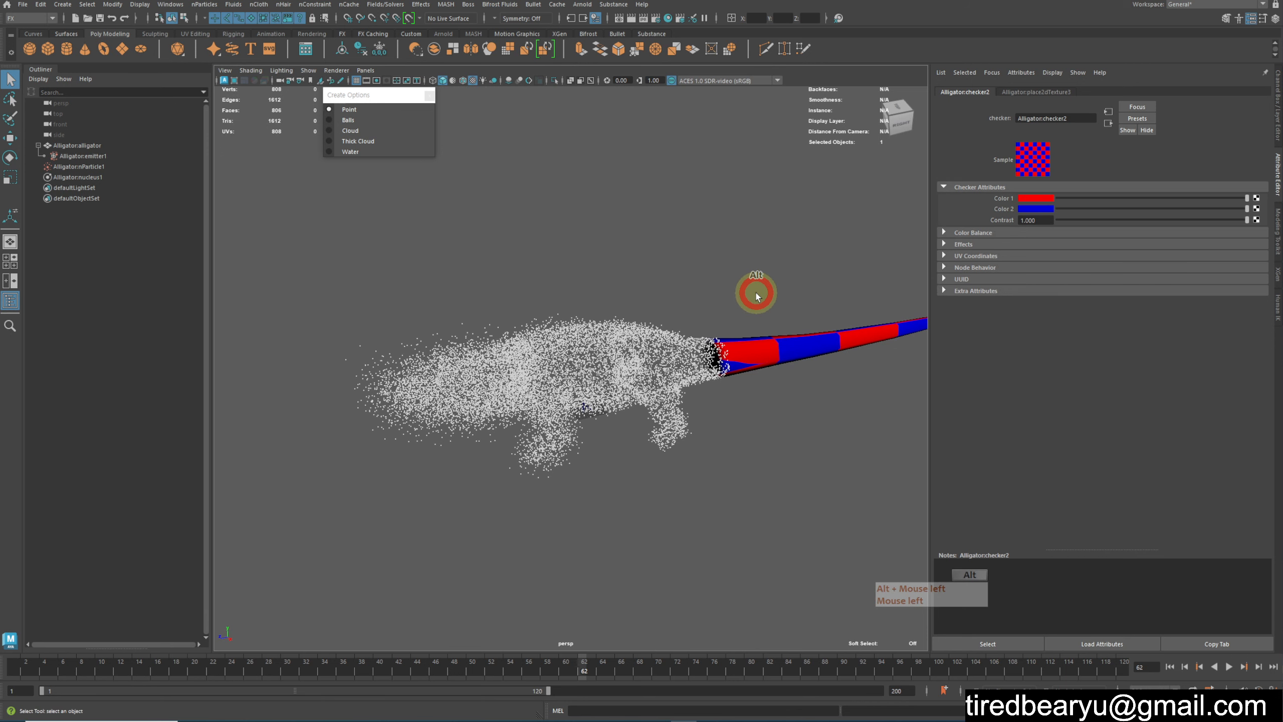
Replay the simulation from the first frame and compare the particle color with the checkered alligator
{"action": "left_click", "coordinate": [1170, 667]}
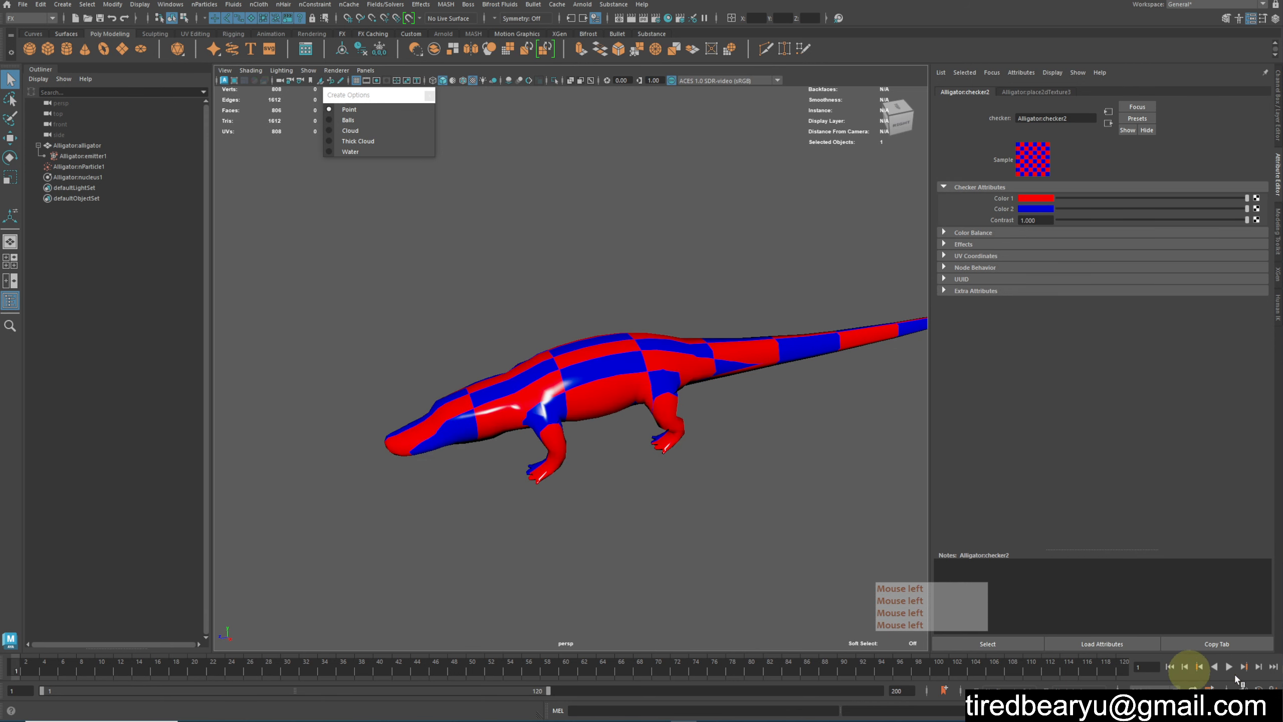
{"action": "left_click", "coordinate": [1230, 667]}
{"action": "mouse_move", "coordinate": [702, 481]}
{"action": "left_mouse_down", "text": "alt"}
{"action": "mouse_move", "coordinate": [710, 487]}
{"action": "mouse_move", "coordinate": [612, 450]}
{"action": "left_mouse_up", "text": "alt"}
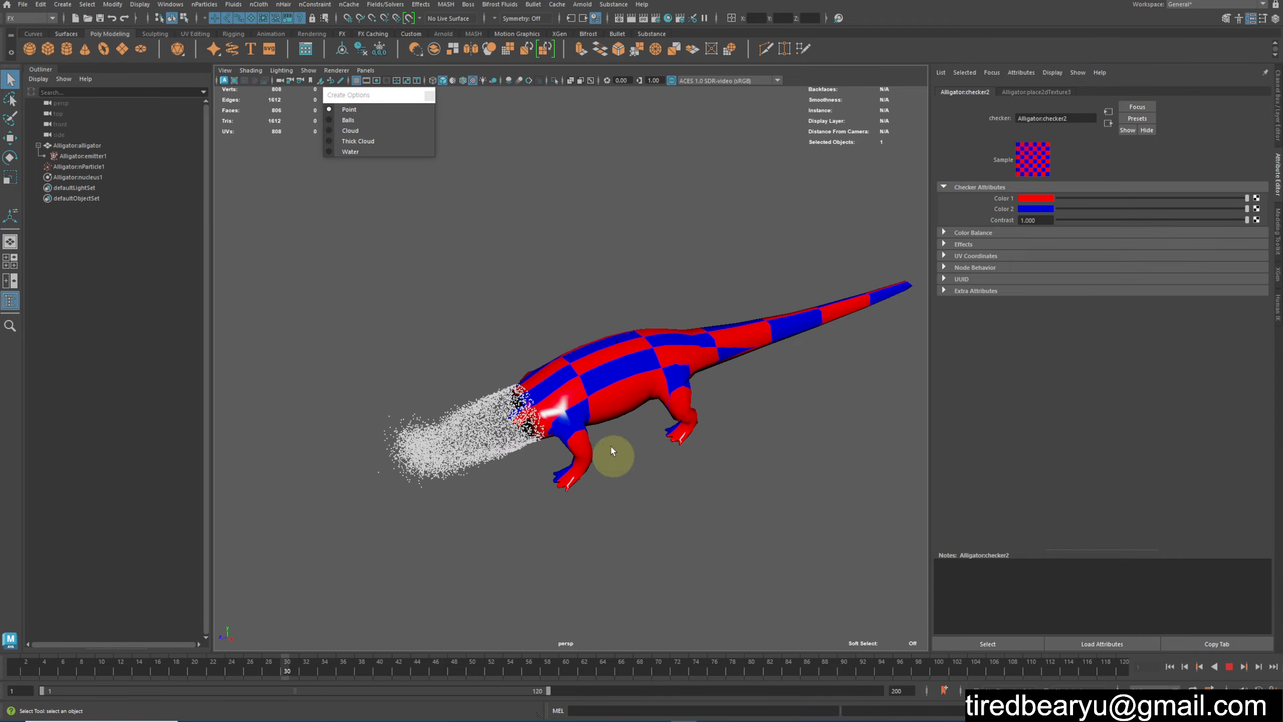
{"action": "left_click", "coordinate": [773, 316]}
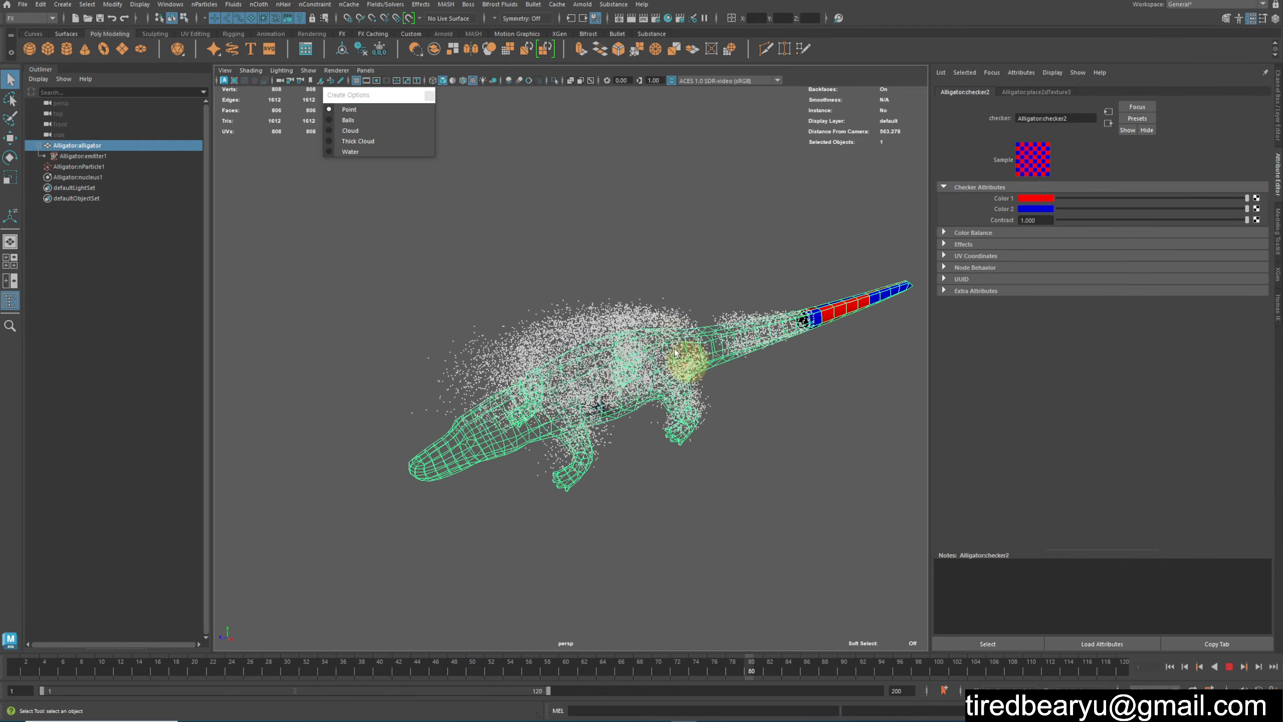
{"action": "left_click", "coordinate": [1172, 666]}
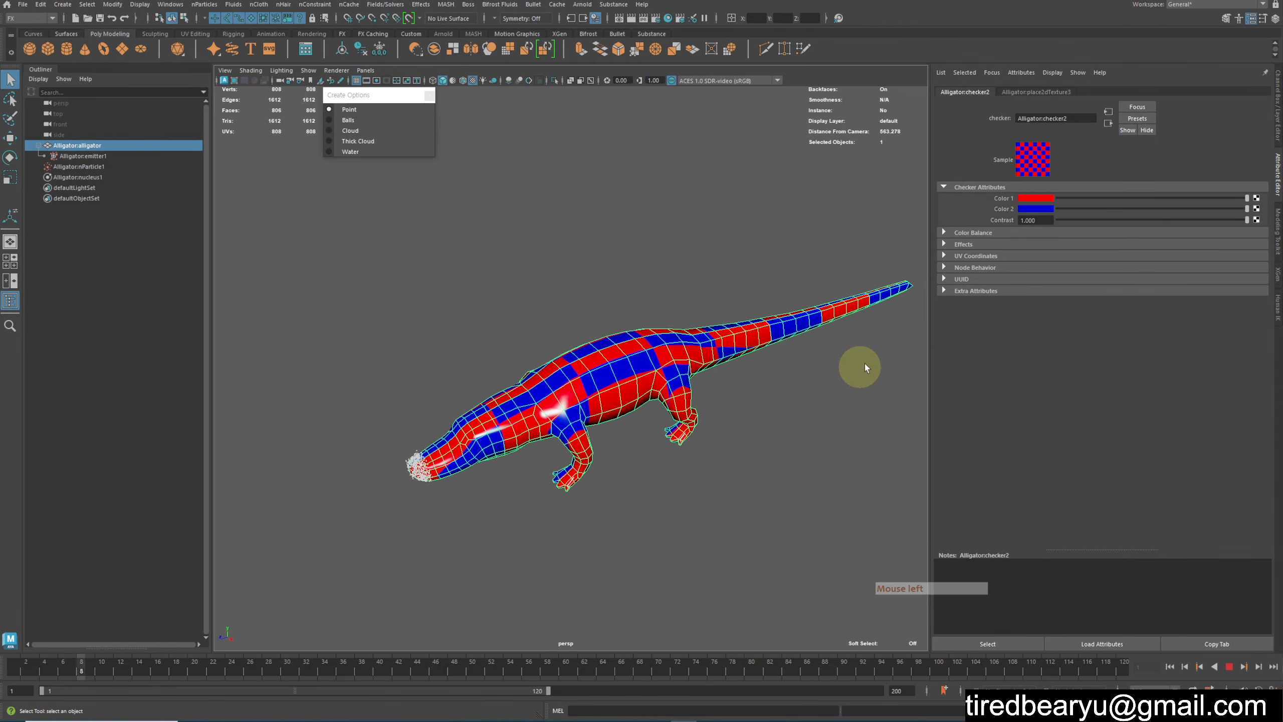
{"action": "key", "text": "Escape"}
Connect the red and blue checker texture from the Hypershade to the alligator emitter's Particle Color
{"action": "left_click", "coordinate": [796, 427]}
{"action": "left_click", "coordinate": [744, 345]}
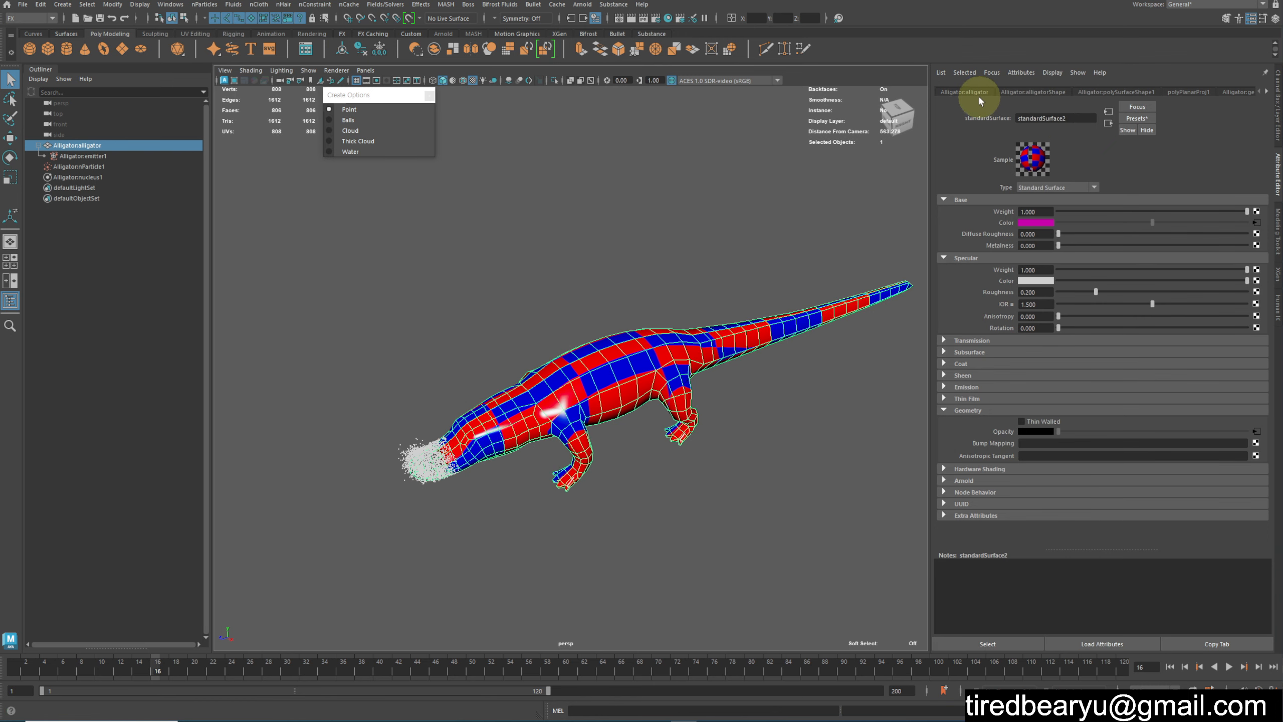
{"action": "left_click", "coordinate": [83, 156]}
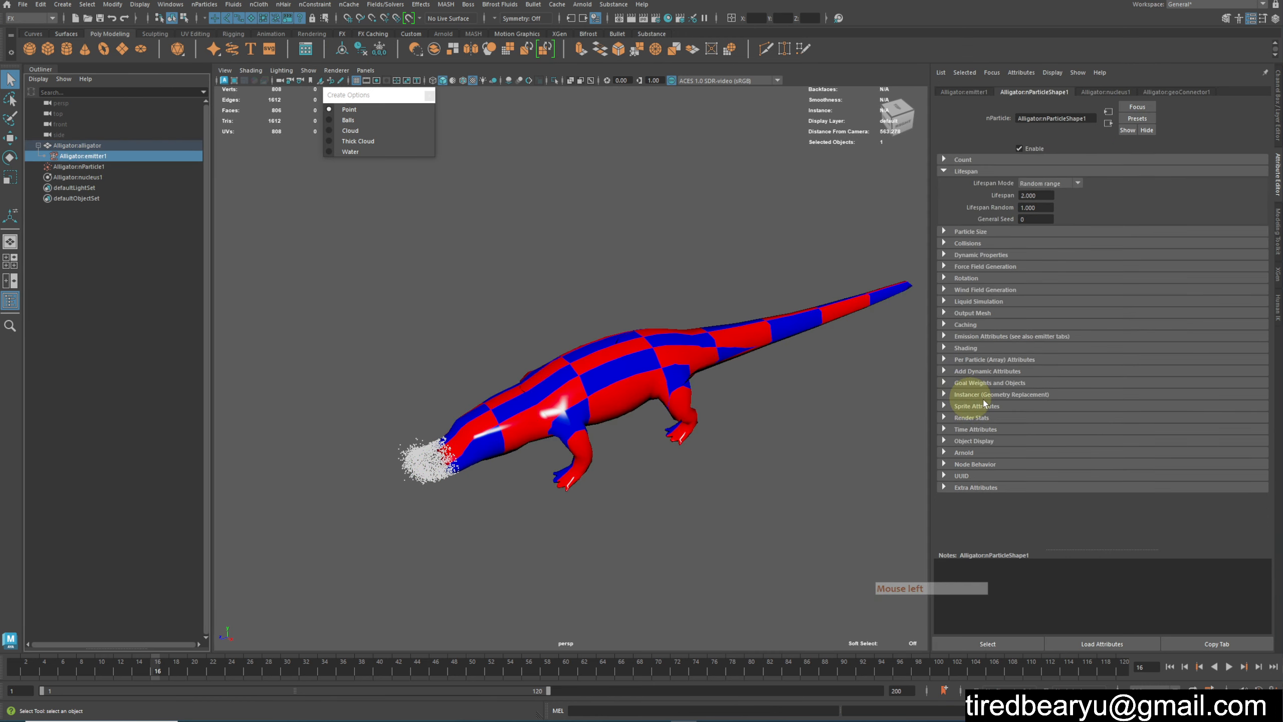
{"action": "left_click", "coordinate": [965, 93]}
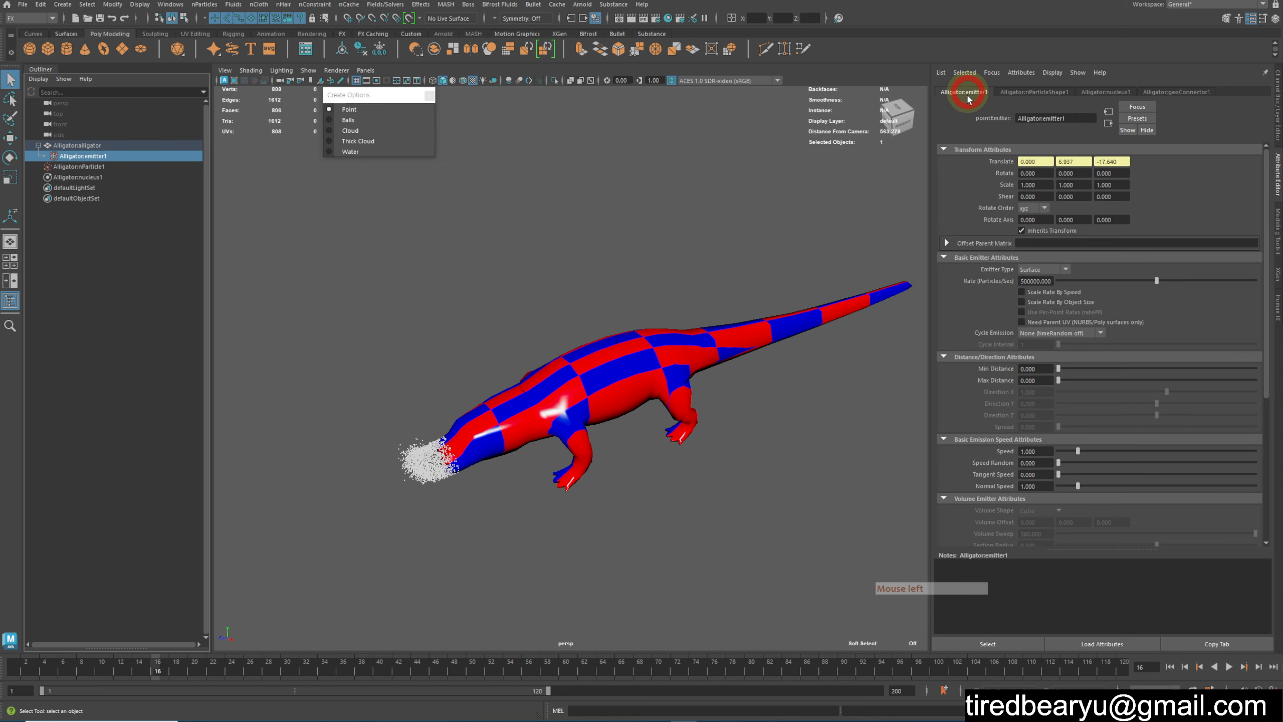
{"action": "scroll", "coordinate": [1041, 471], "scroll_direction": "down", "scroll_amount": 10}
{"action": "left_click", "coordinate": [1022, 504]}
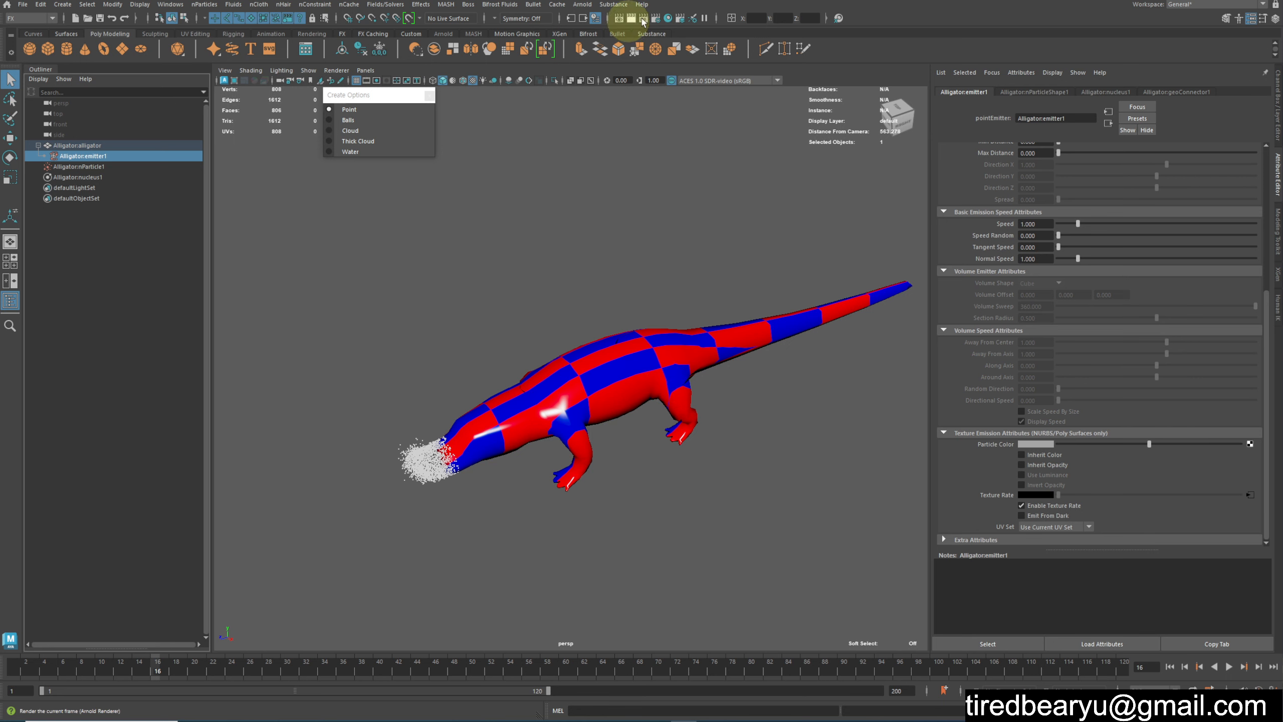
{"action": "left_click", "coordinate": [668, 18]}
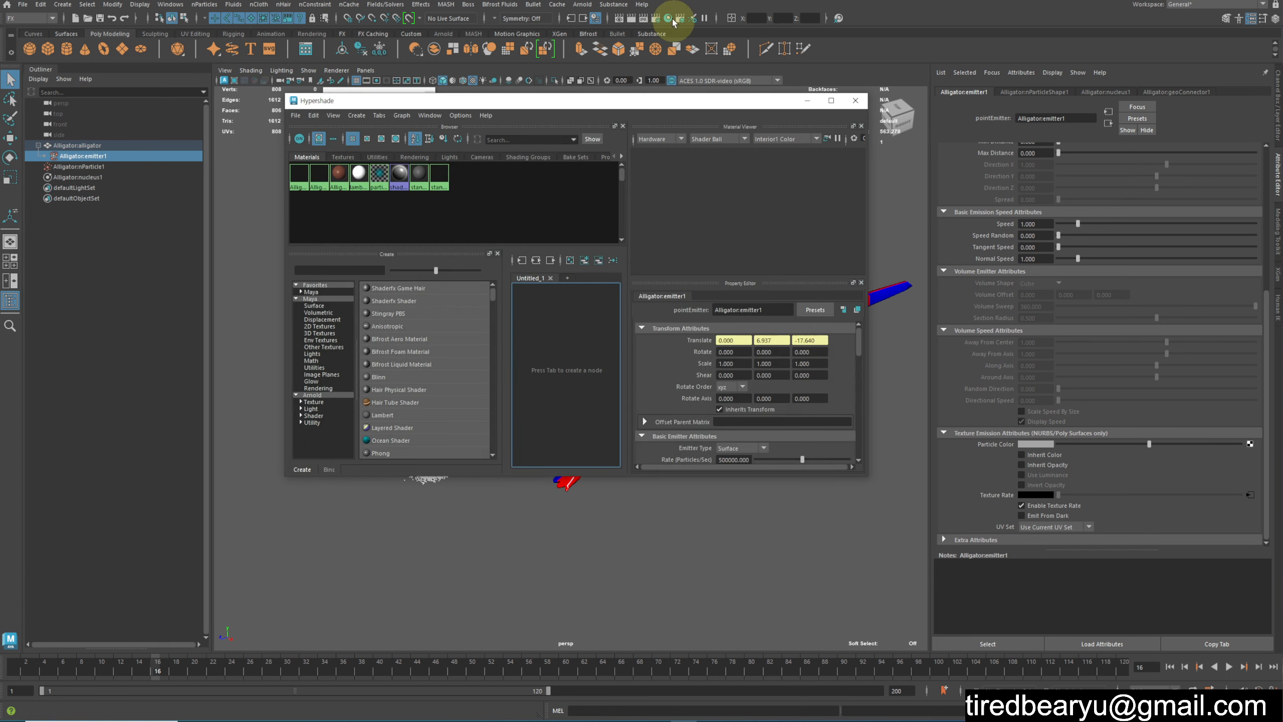
{"action": "left_click", "coordinate": [343, 157]}
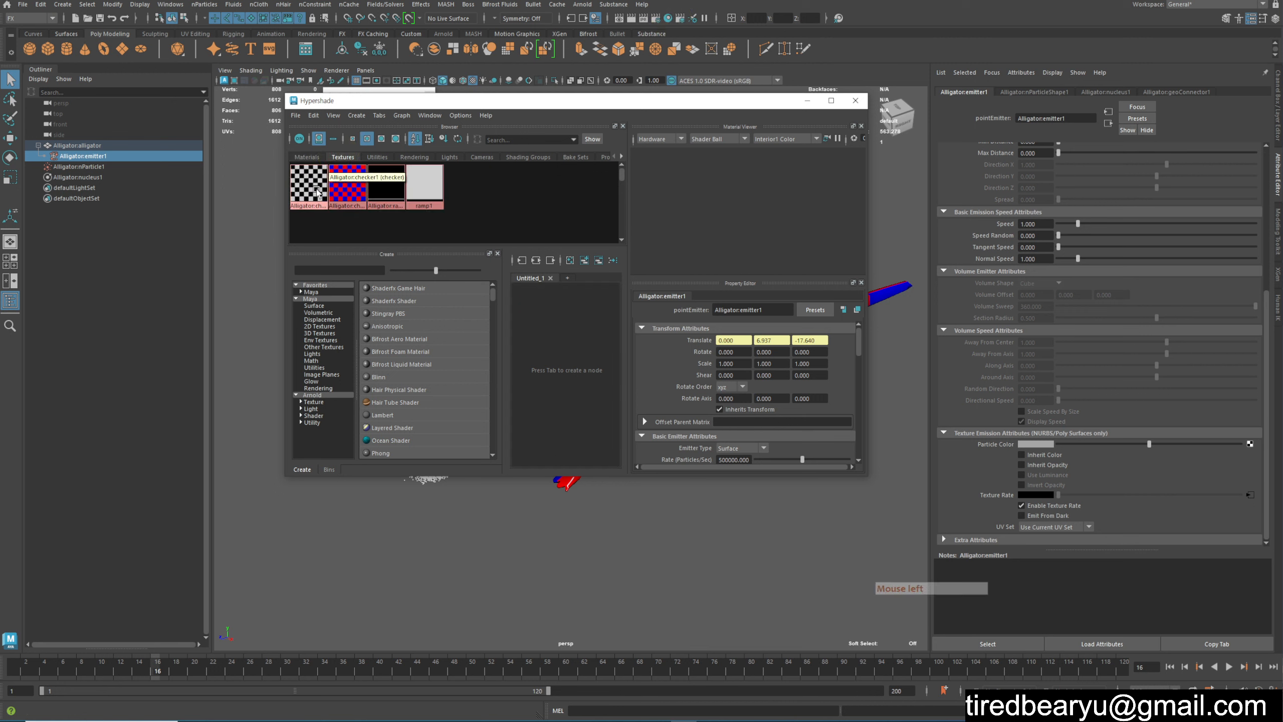
{"action": "middle_click_drag", "start_coordinate": [352, 189], "coordinate": [994, 450]}
{"action": "left_click", "coordinate": [813, 103]}
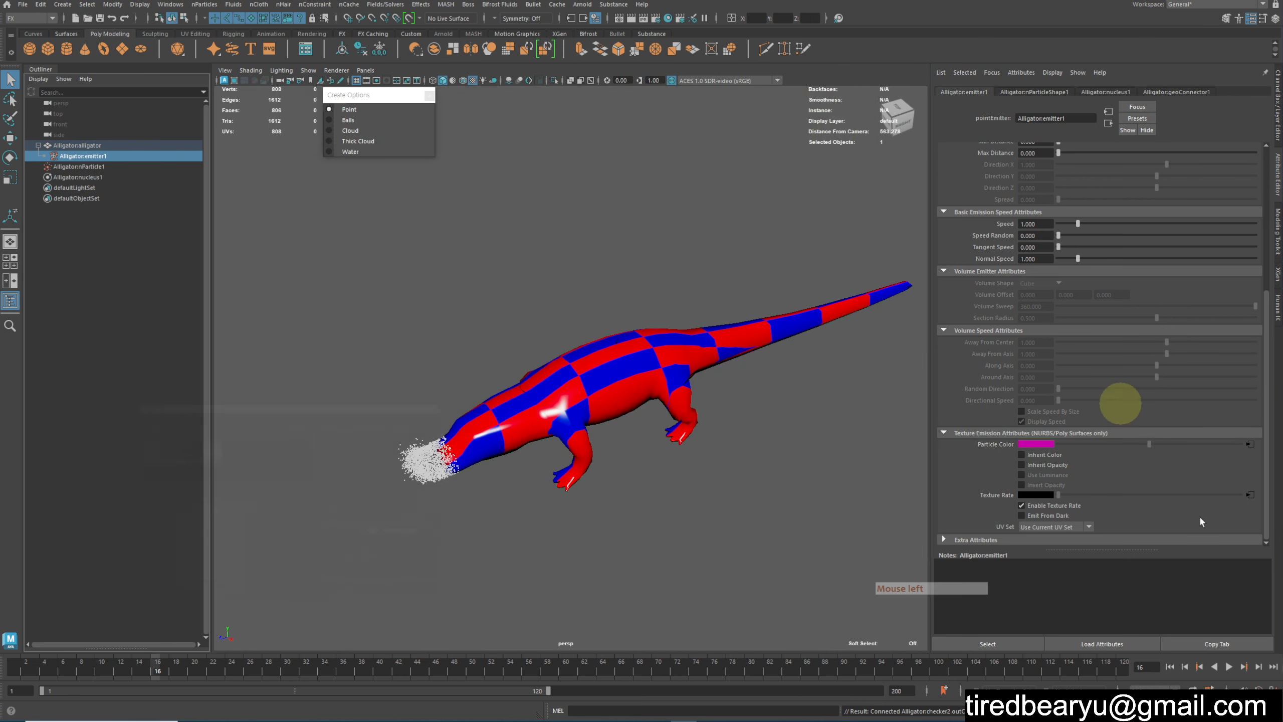
Replay the simulation briefly and enable Inherit Color in the emitter's texture emission attributes
{"action": "left_click", "coordinate": [1171, 667]}
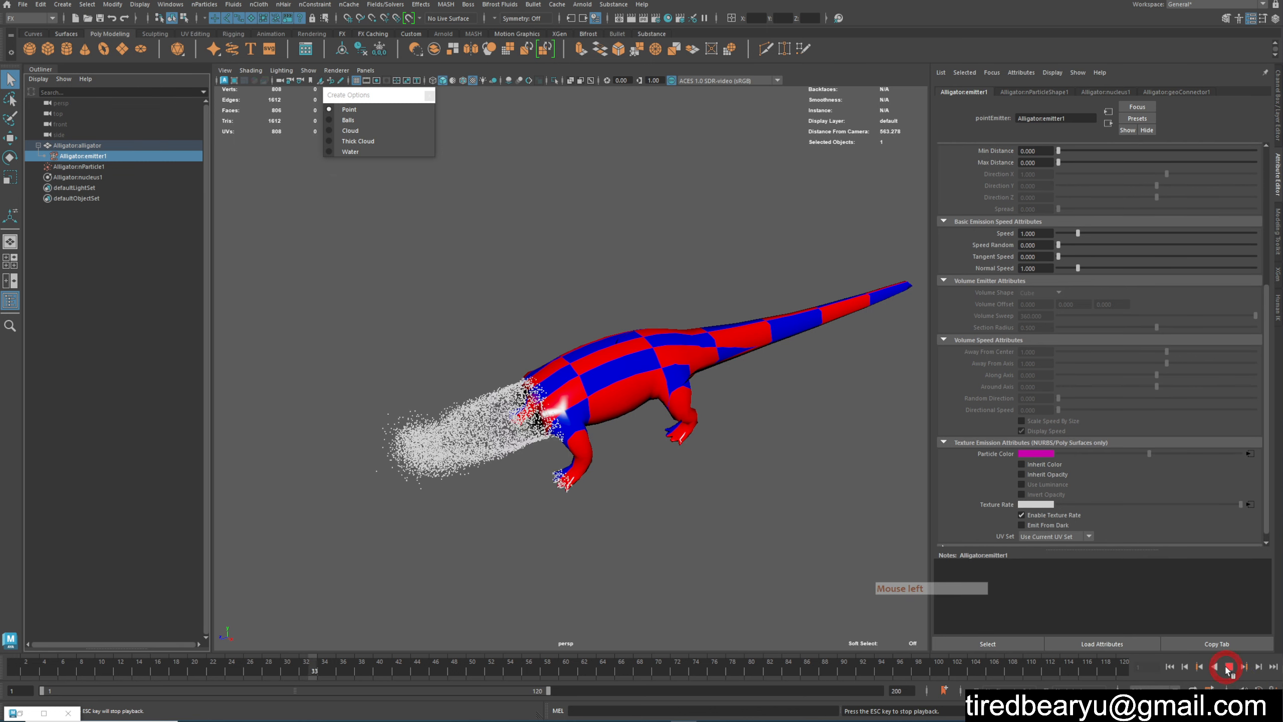
{"action": "left_click", "coordinate": [1031, 504]}
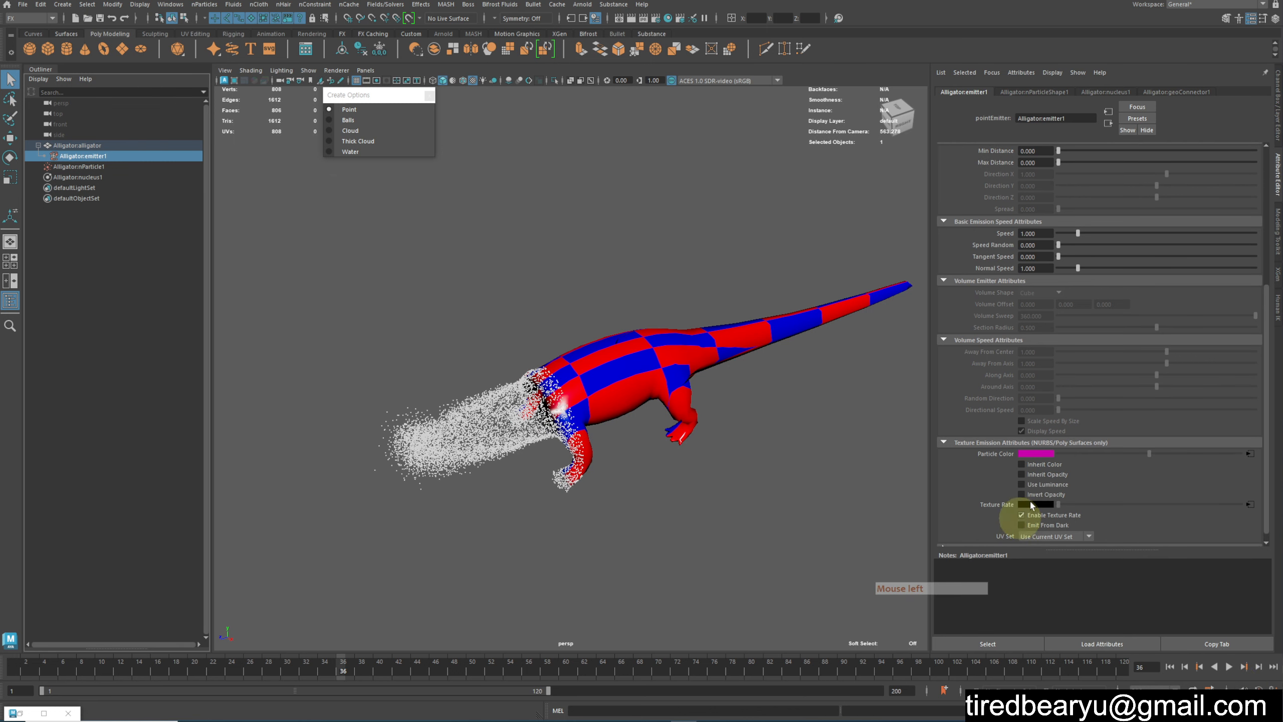
{"action": "left_click", "coordinate": [1021, 464]}
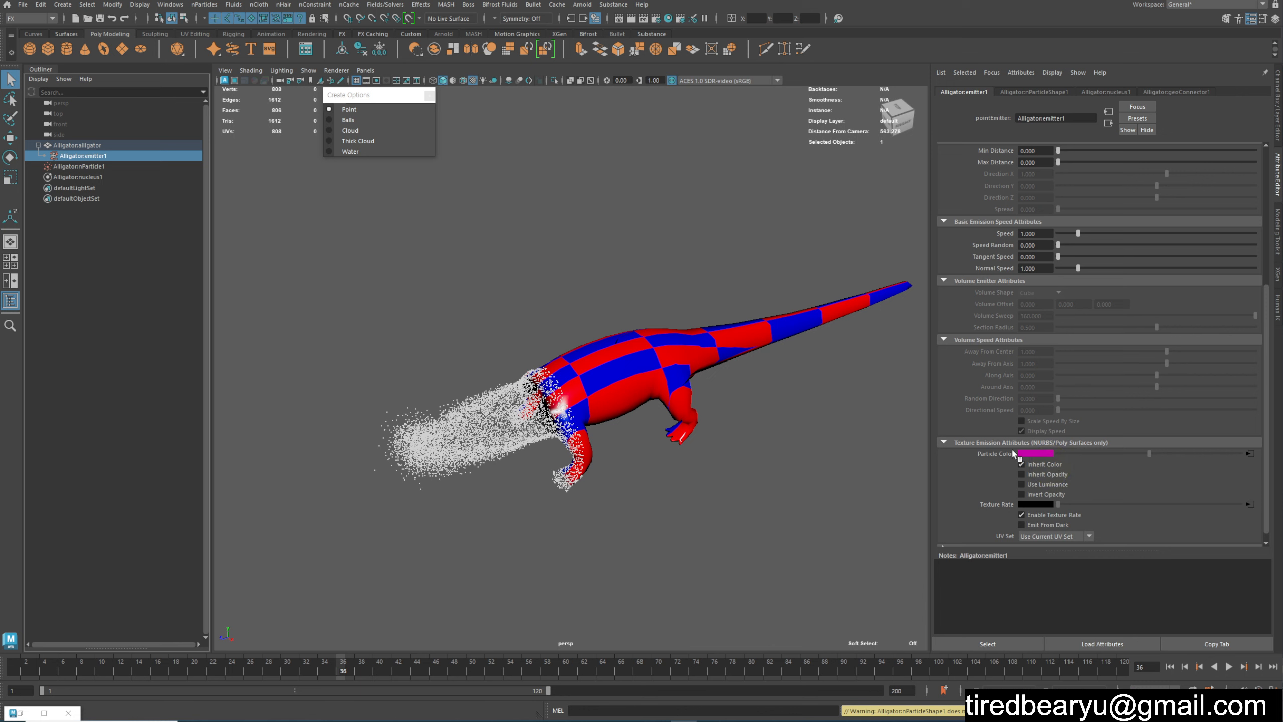
Replay the simulation in textured shaded display and examine the color of the emitted particles up close
{"action": "left_click", "coordinate": [1170, 666]}
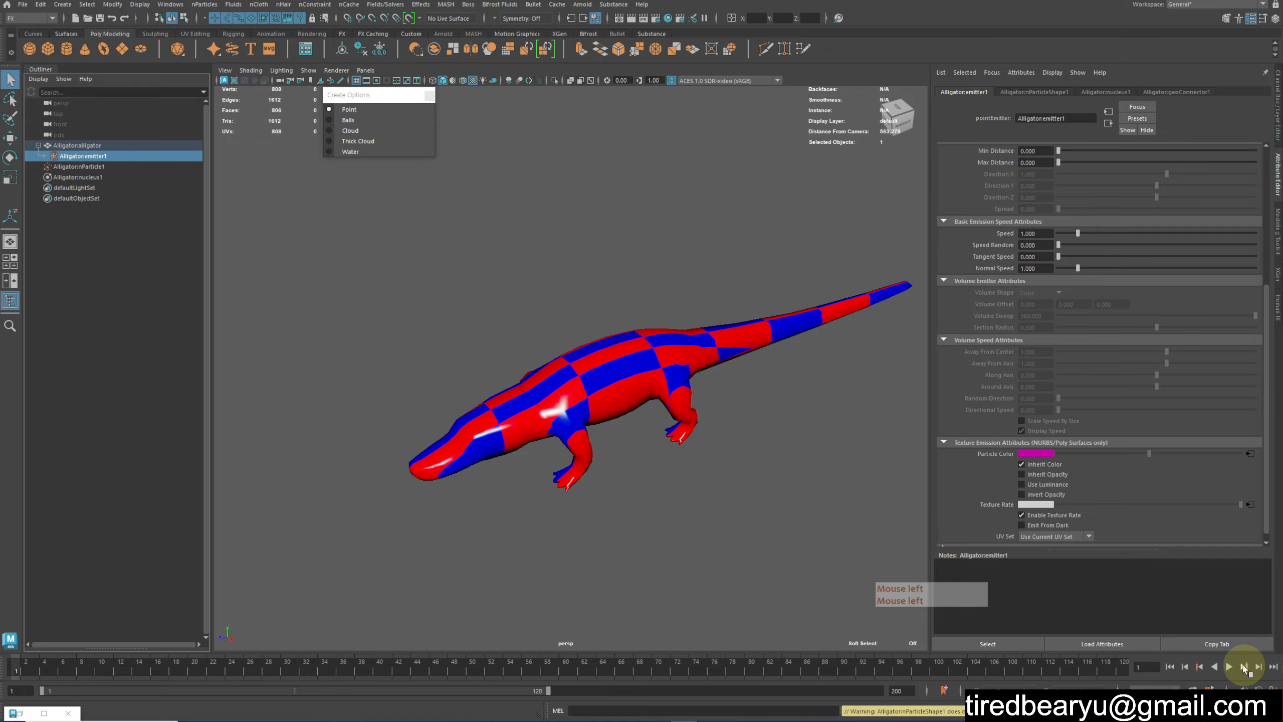
{"action": "left_click", "coordinate": [1230, 666]}
{"action": "left_click_drag", "start_coordinate": [622, 484], "coordinate": [607, 477], "text": "alt"}
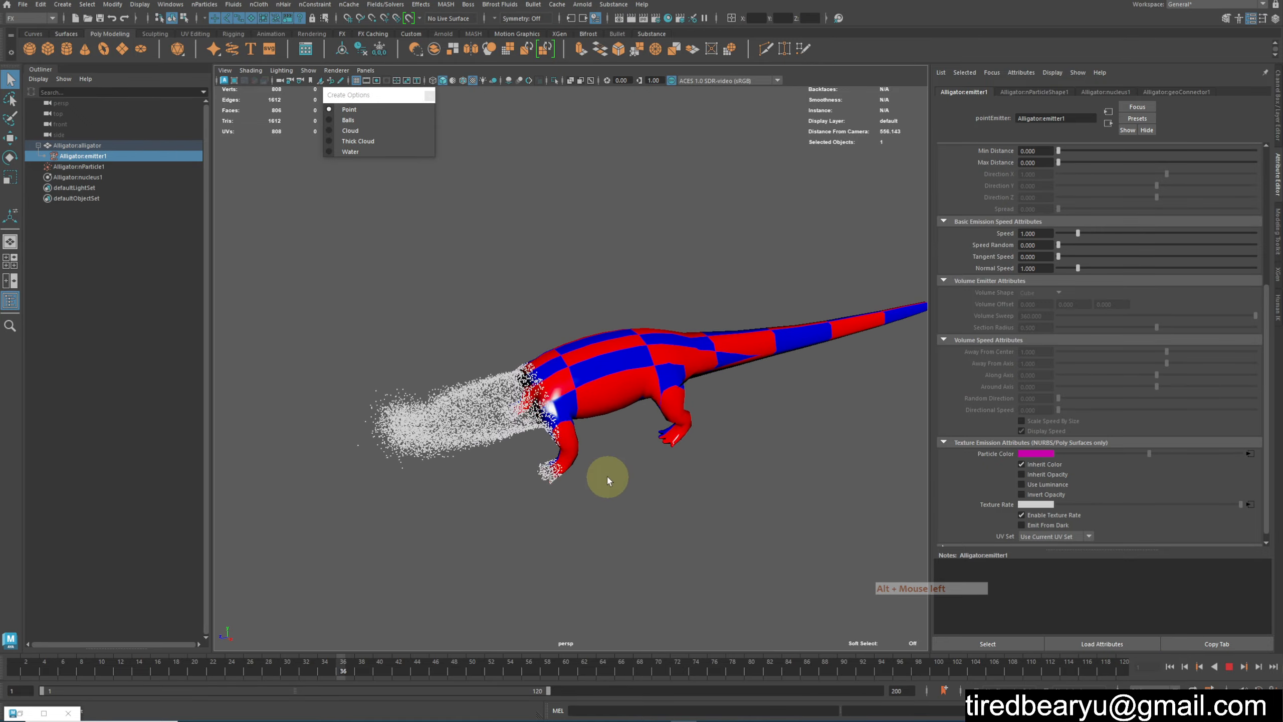
{"action": "key", "text": "5"}
{"action": "key", "text": "6"}
{"action": "right_click_drag", "start_coordinate": [702, 523], "coordinate": [803, 525], "text": "alt"}
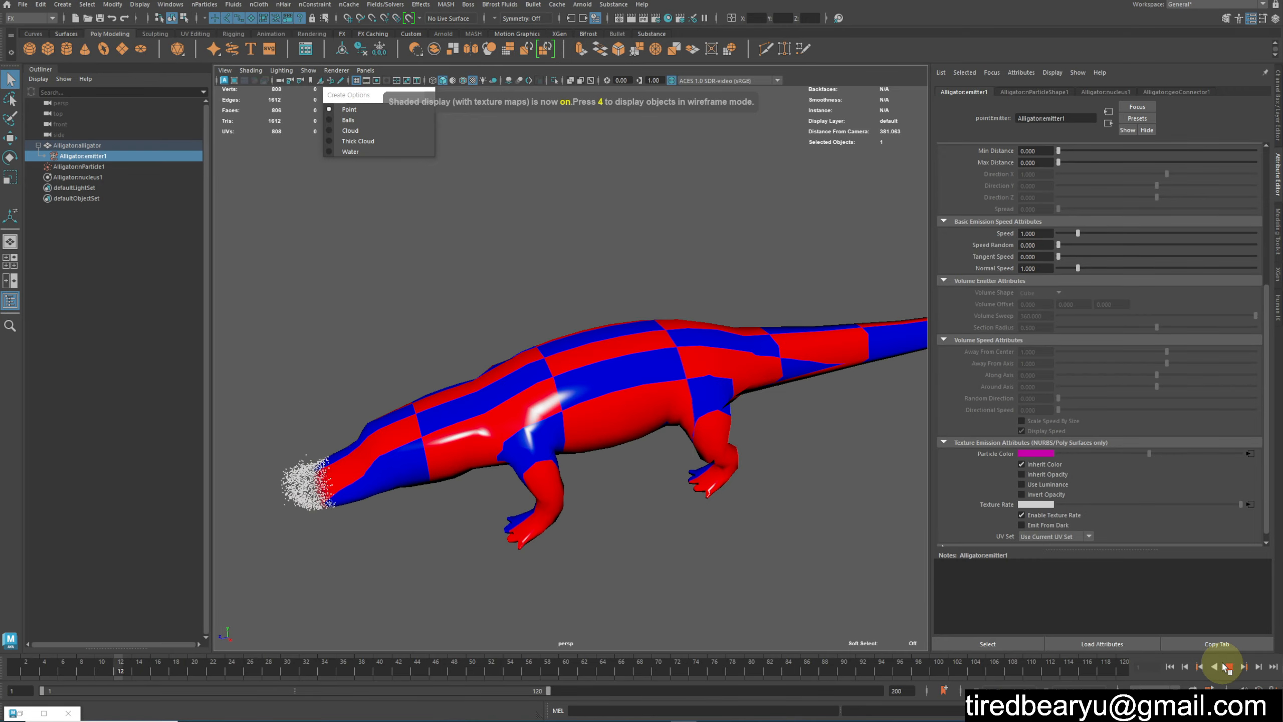
Stop playback and add a per-particle Color dynamic attribute to the alligator's nParticle object
{"action": "left_click", "coordinate": [1229, 667]}
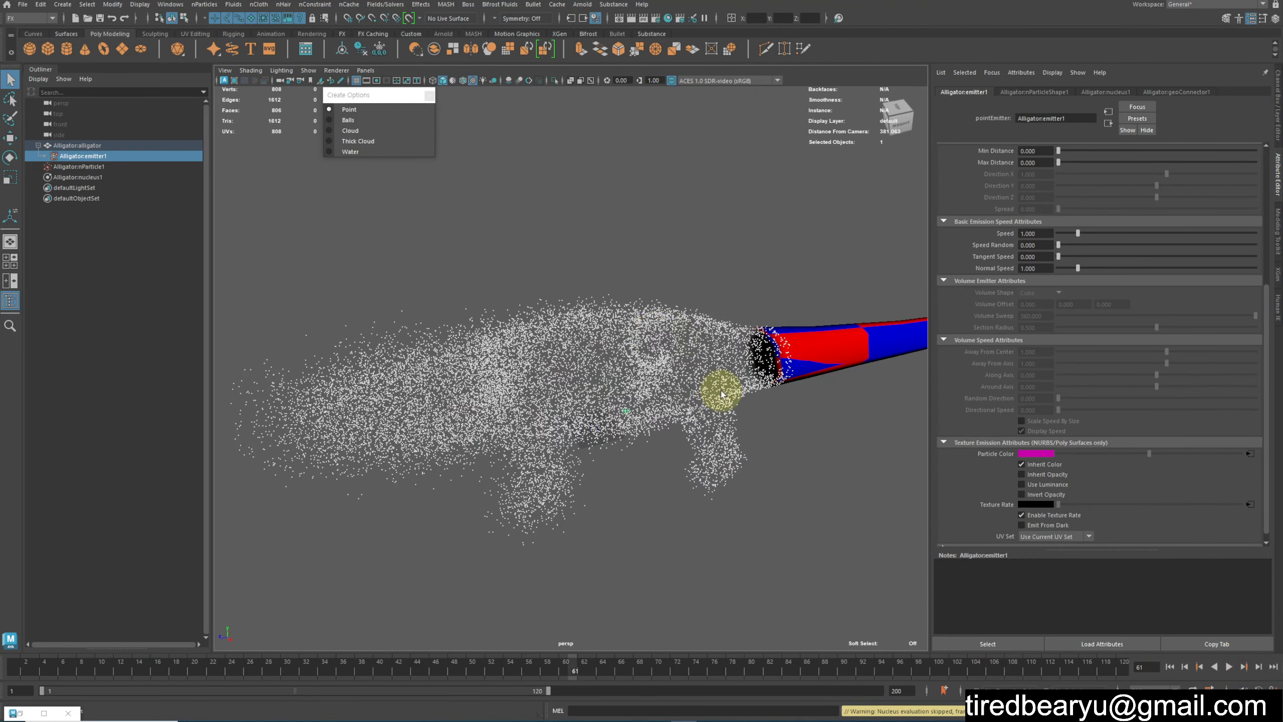
{"action": "left_click", "coordinate": [739, 453]}
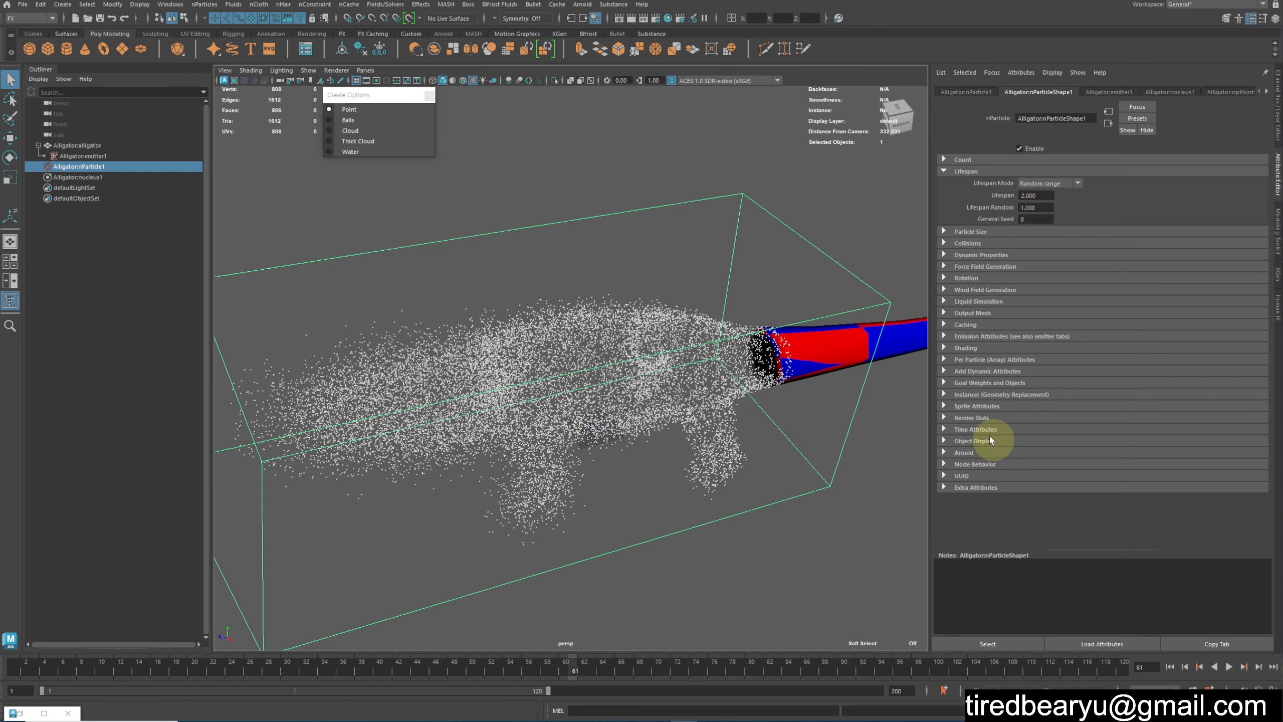
{"action": "left_click", "coordinate": [967, 360]}
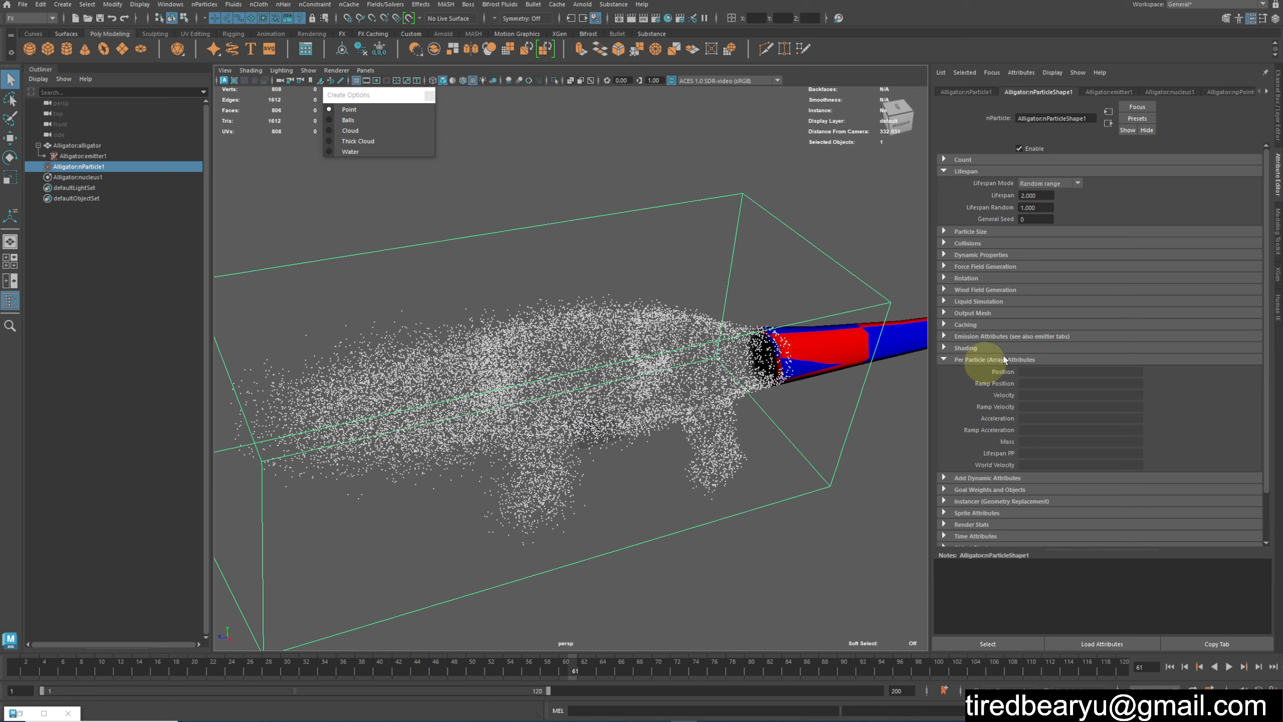
{"action": "left_click", "coordinate": [977, 477]}
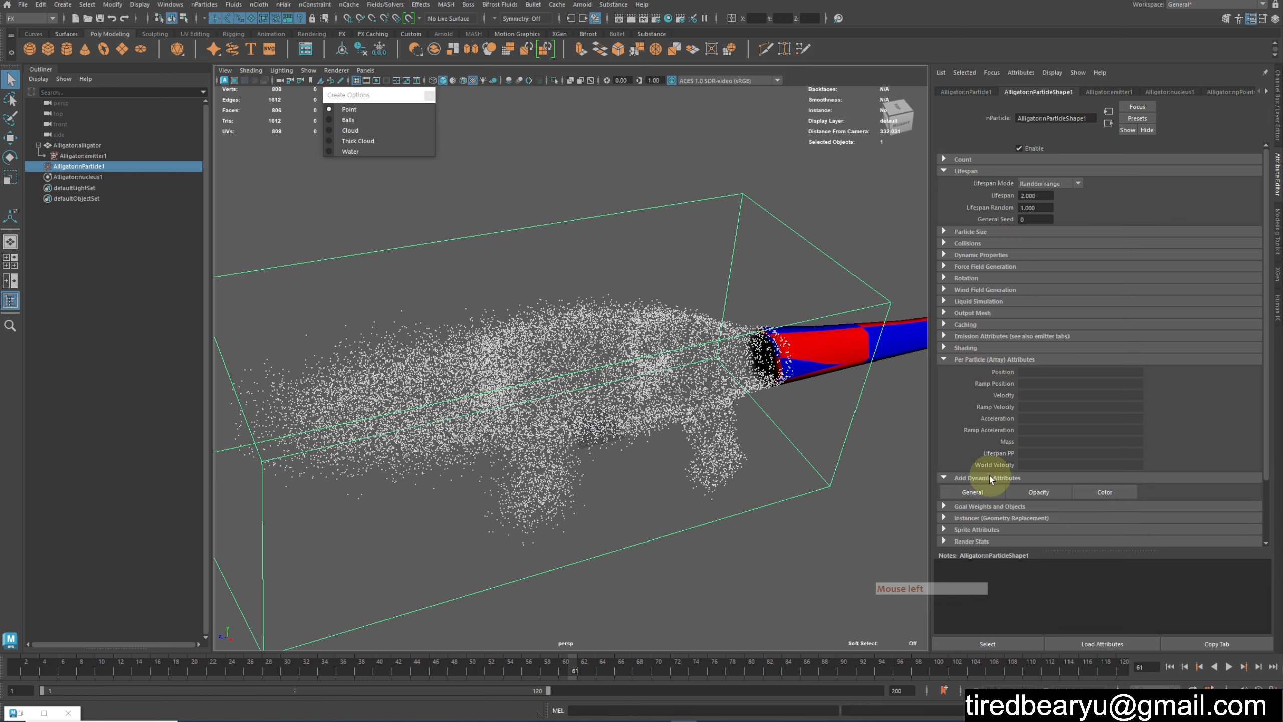
{"action": "left_click", "coordinate": [1103, 492]}
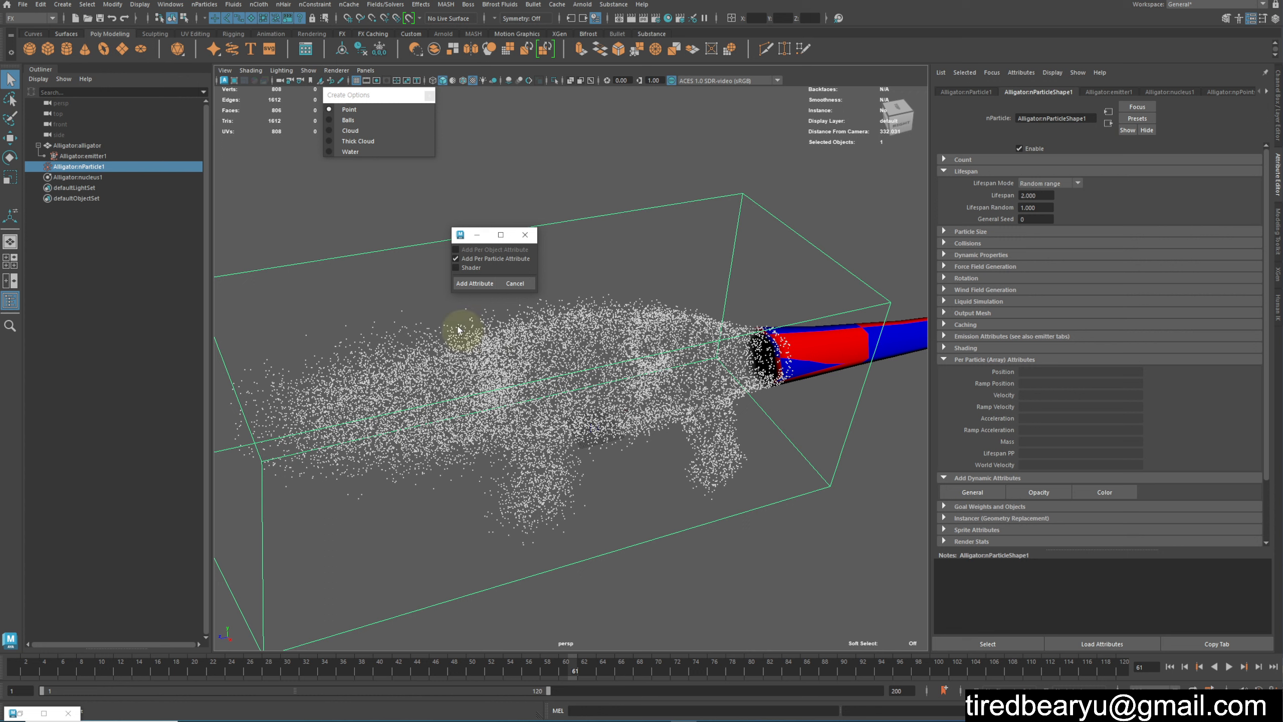
{"action": "left_click", "coordinate": [460, 283]}
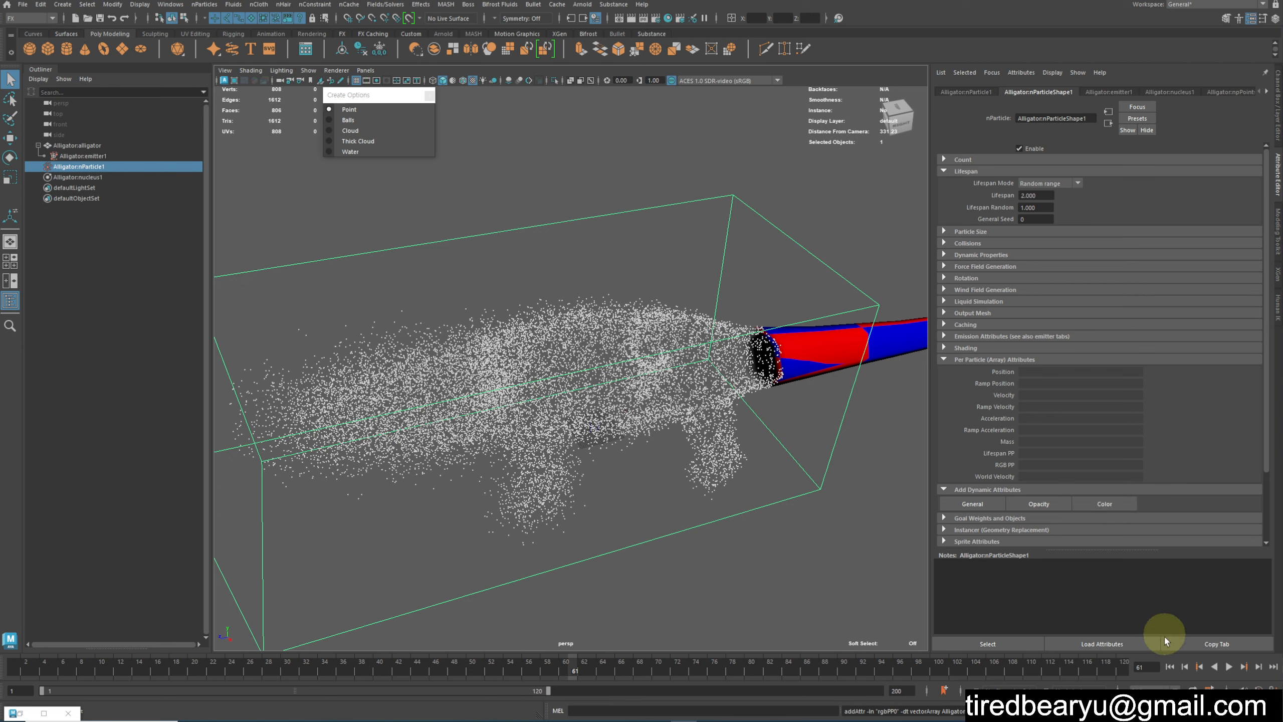
Replay the simulation from the first frame and examine the color of the emitted particles from several angles
{"action": "left_click", "coordinate": [1170, 666]}
{"action": "left_click", "coordinate": [1229, 666]}
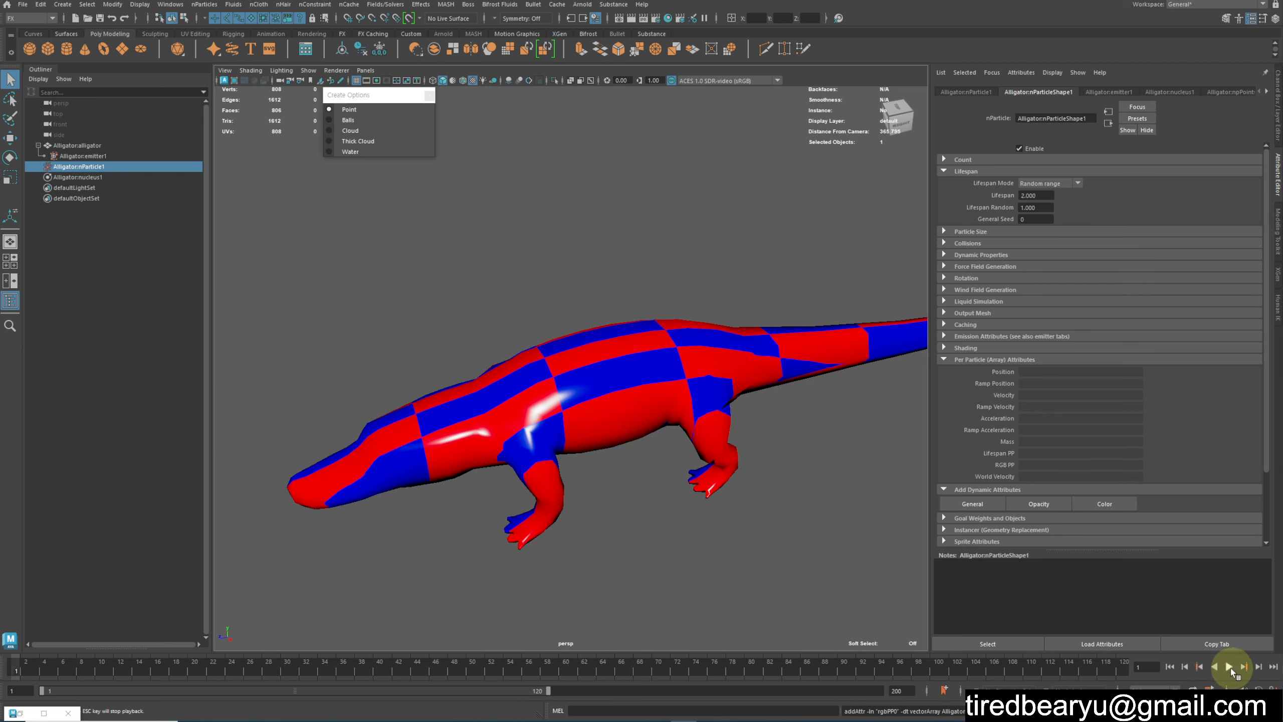
{"action": "middle_click_drag", "start_coordinate": [718, 493], "coordinate": [811, 454], "text": "alt"}
{"action": "left_click_drag", "start_coordinate": [565, 476], "coordinate": [582, 456], "text": "alt"}
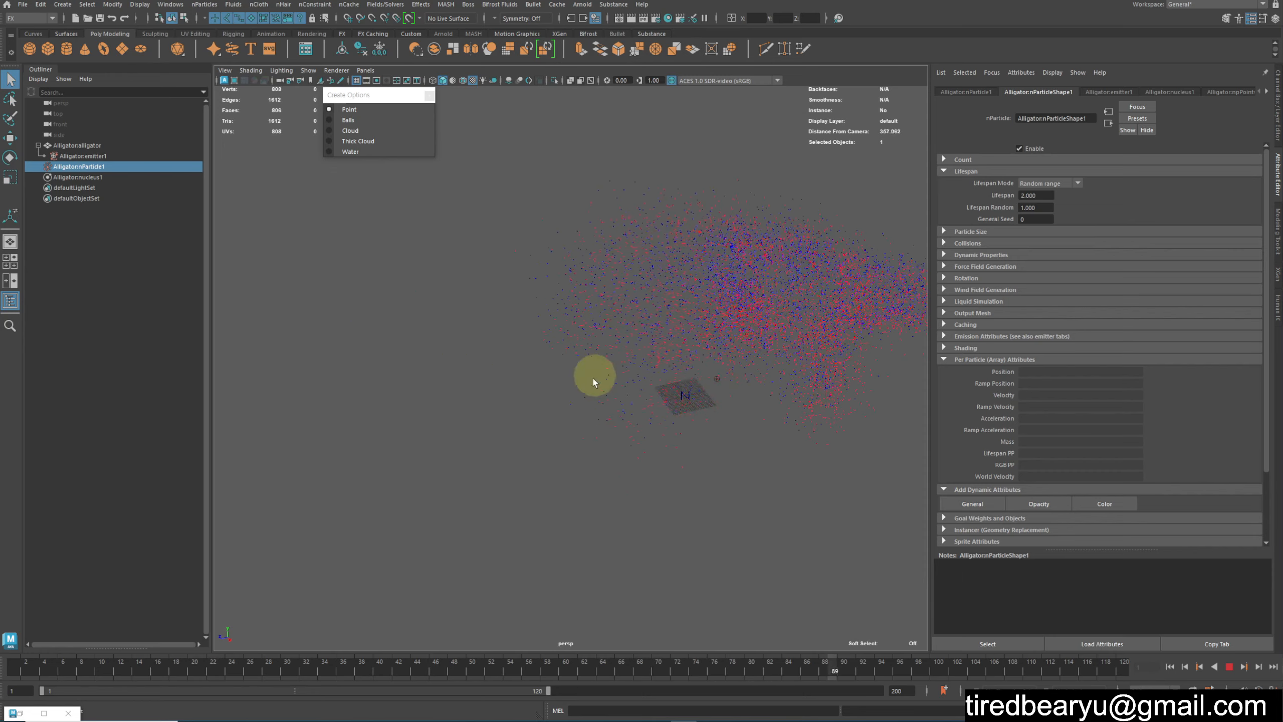
{"action": "left_click_drag", "start_coordinate": [807, 460], "coordinate": [629, 378], "text": "alt"}
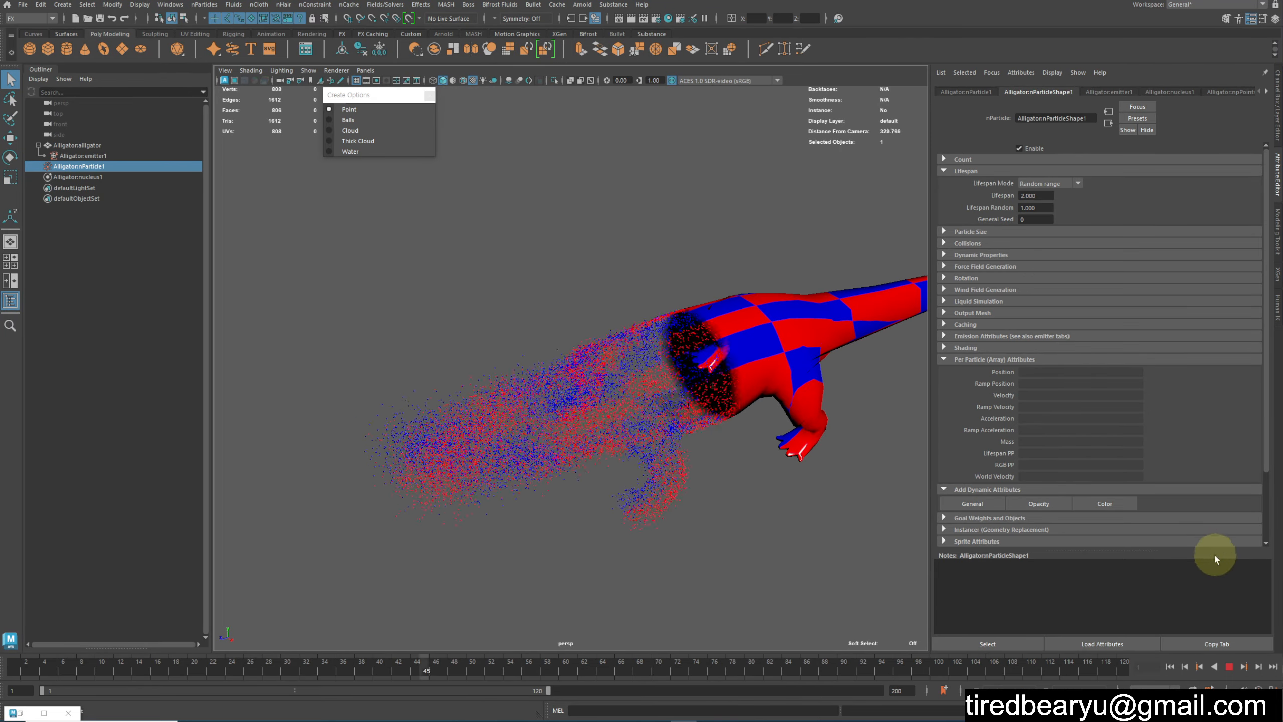
{"action": "left_click", "coordinate": [1229, 666]}
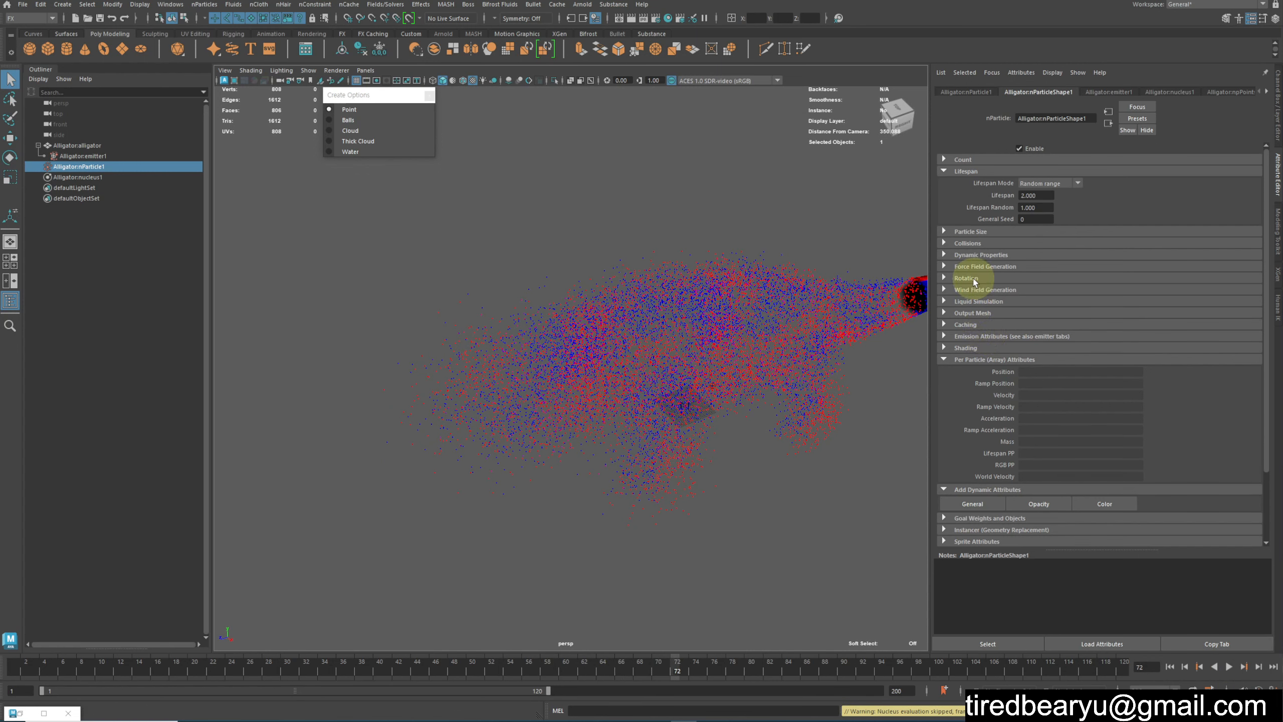
Set the nParticles' Point Size to 4 in their shading attributes and replay the simulation from the first frame
{"action": "left_click", "coordinate": [944, 360]}
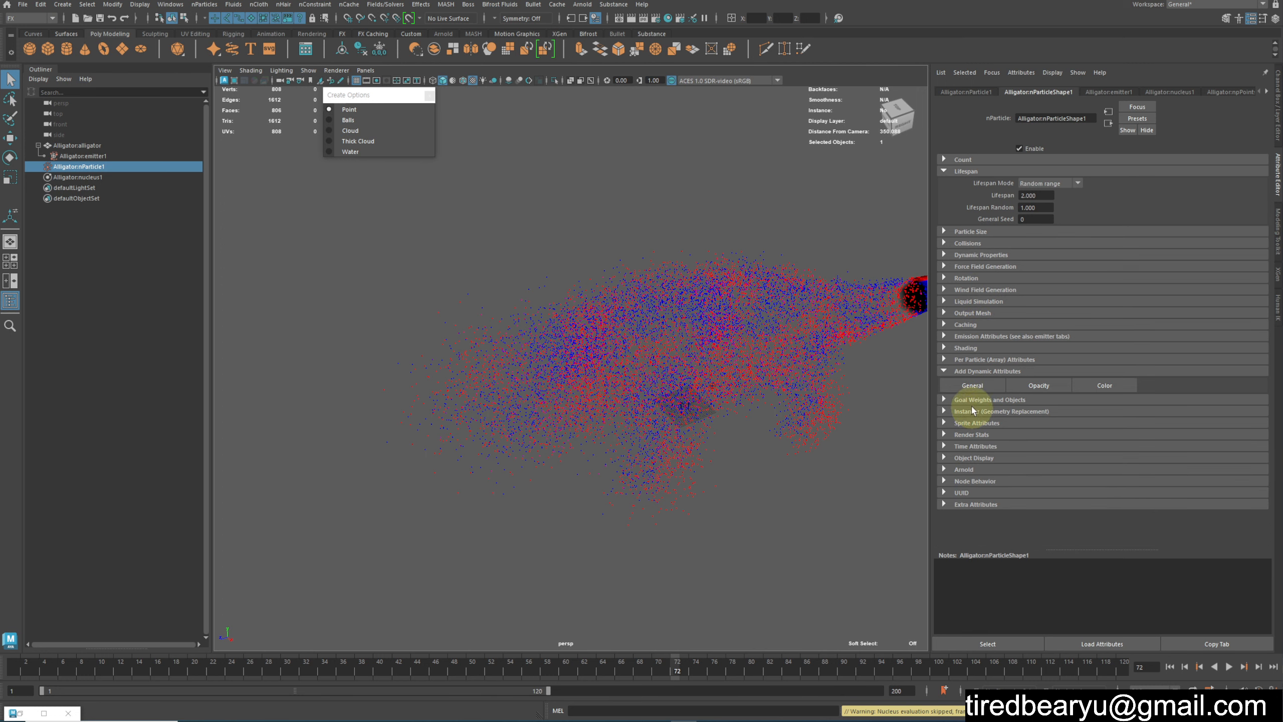
{"action": "left_click", "coordinate": [965, 348]}
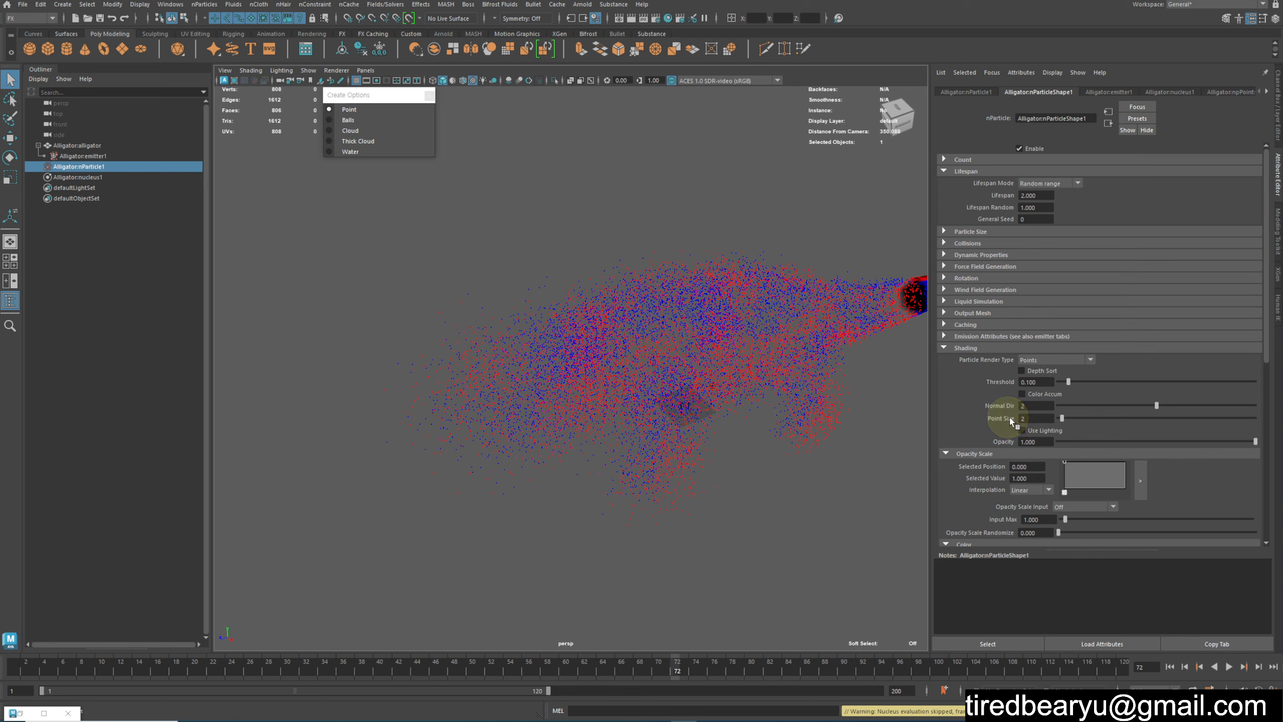
{"action": "mouse_move", "coordinate": [1072, 418]}
{"action": "left_mouse_down"}
{"action": "mouse_move", "coordinate": [1081, 419]}
{"action": "mouse_move", "coordinate": [1070, 417]}
{"action": "left_mouse_up"}
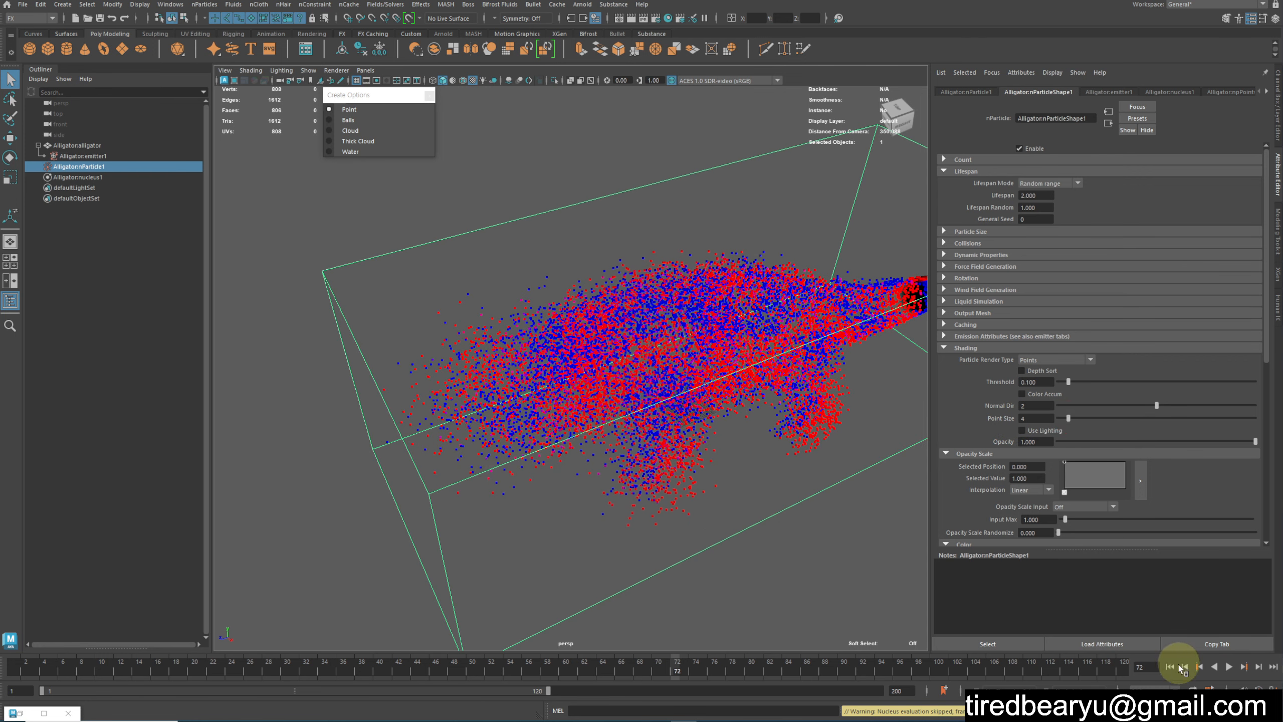
{"action": "left_click", "coordinate": [1171, 668]}
{"action": "left_click", "coordinate": [1229, 667]}
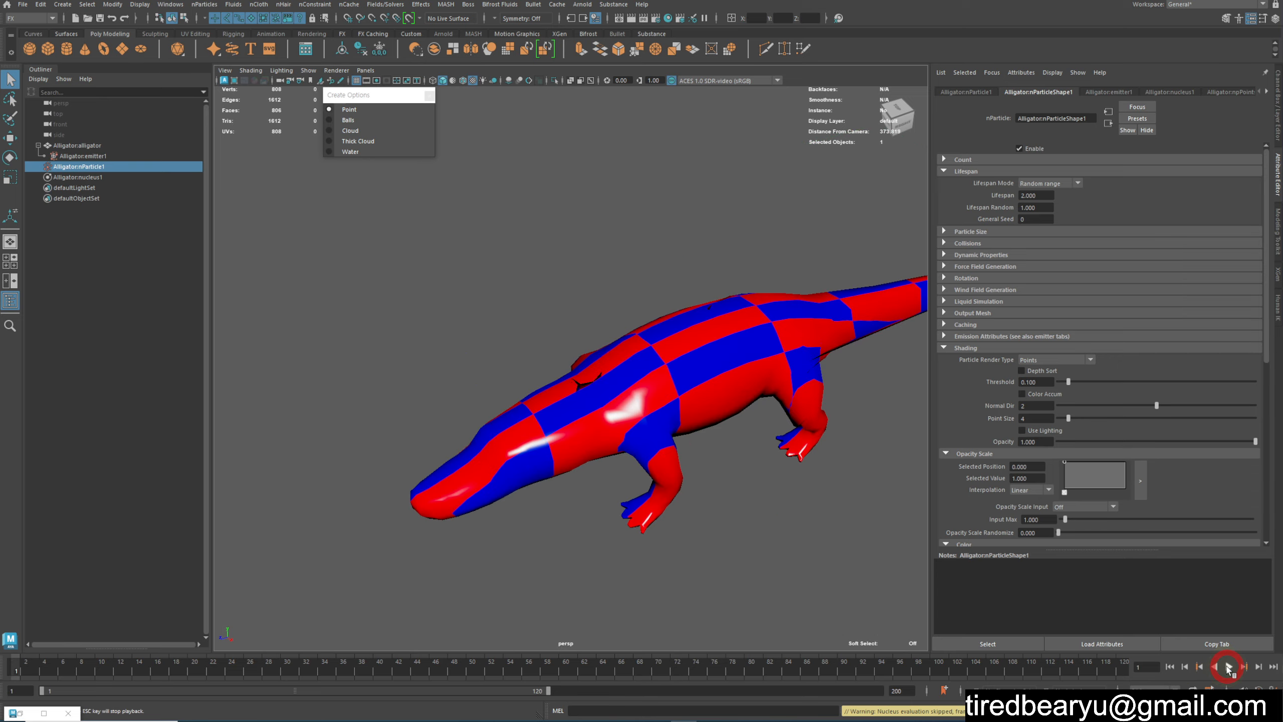
{"action": "left_click_drag", "start_coordinate": [780, 541], "coordinate": [757, 536], "text": "alt"}
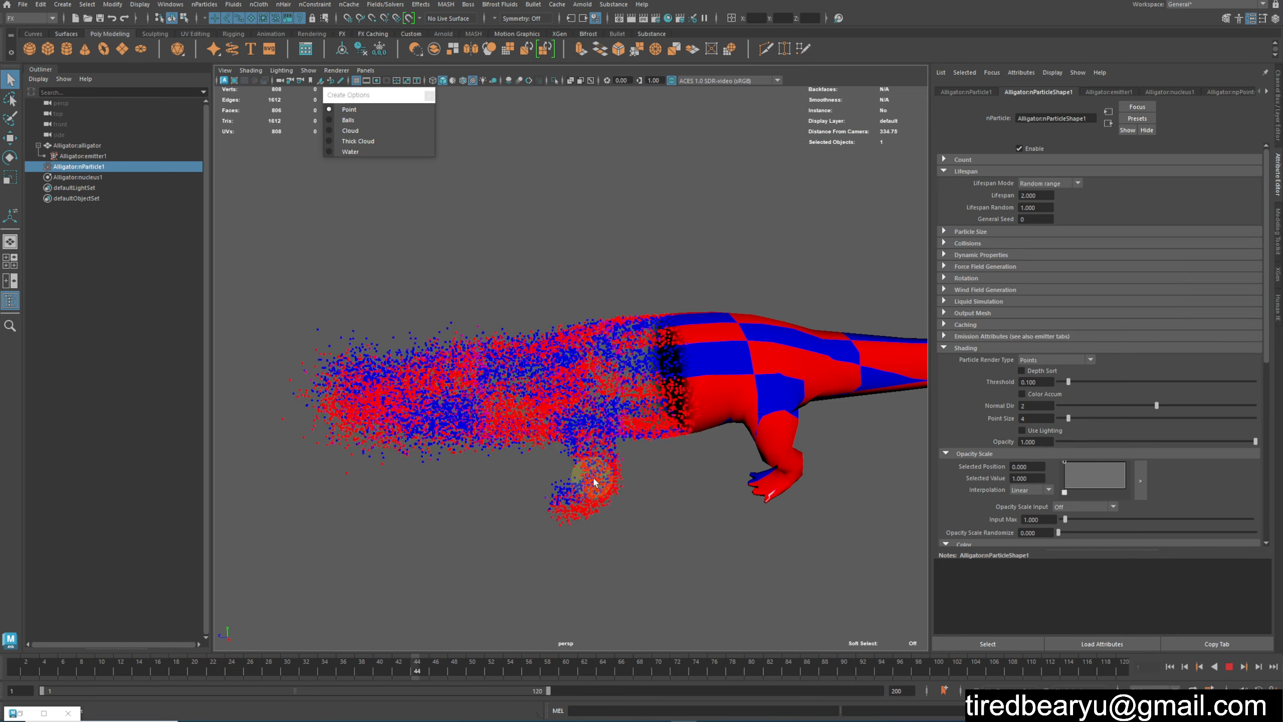
{"action": "left_click_drag", "start_coordinate": [651, 482], "coordinate": [721, 489], "text": "alt"}
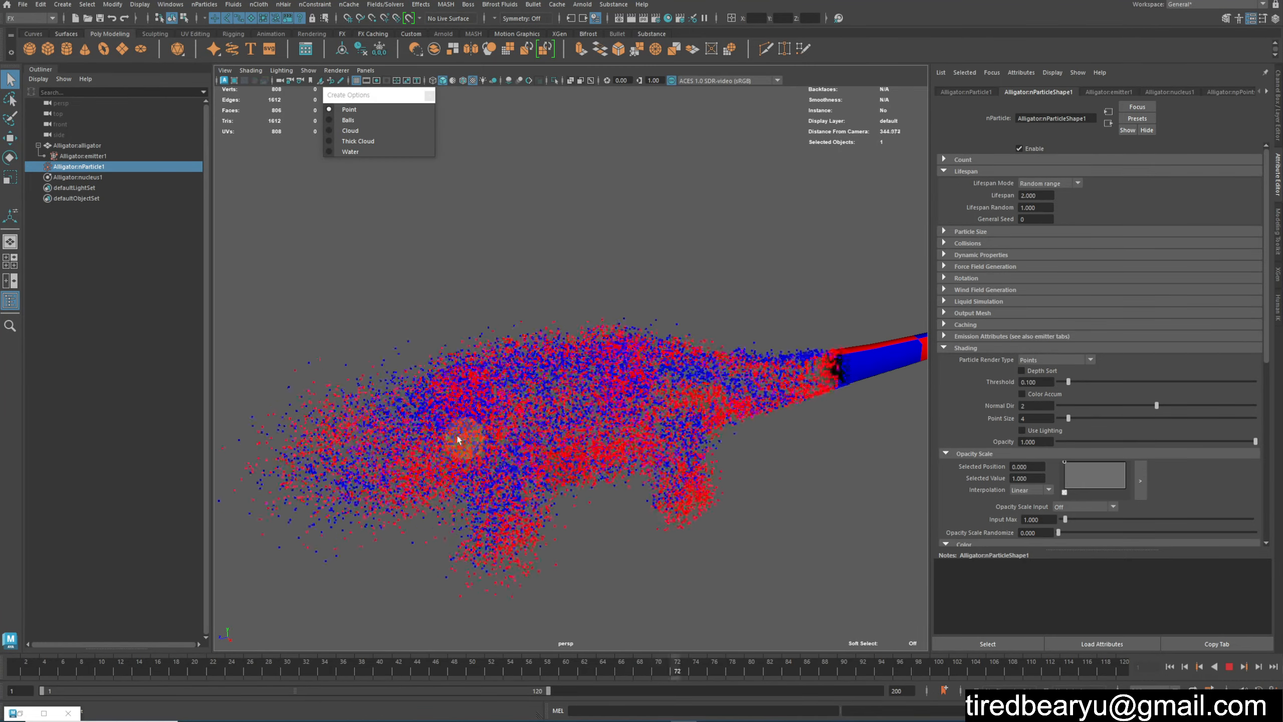
Set the Particle Render Type to Streak and examine the particles up close while the simulation plays
{"action": "left_click", "coordinate": [1045, 359]}
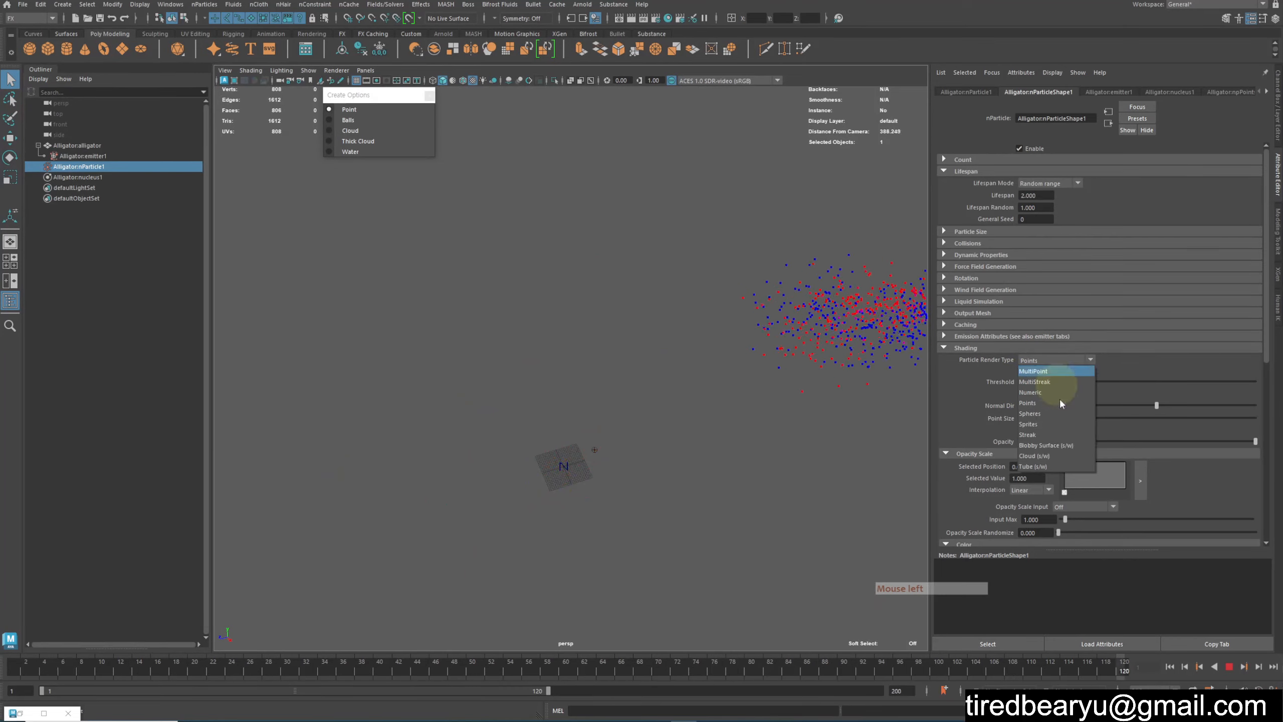
{"action": "left_click", "coordinate": [1057, 434]}
{"action": "middle_click_drag", "start_coordinate": [712, 439], "coordinate": [749, 410], "text": "alt"}
{"action": "right_click_drag", "start_coordinate": [748, 411], "coordinate": [764, 412], "text": "alt"}
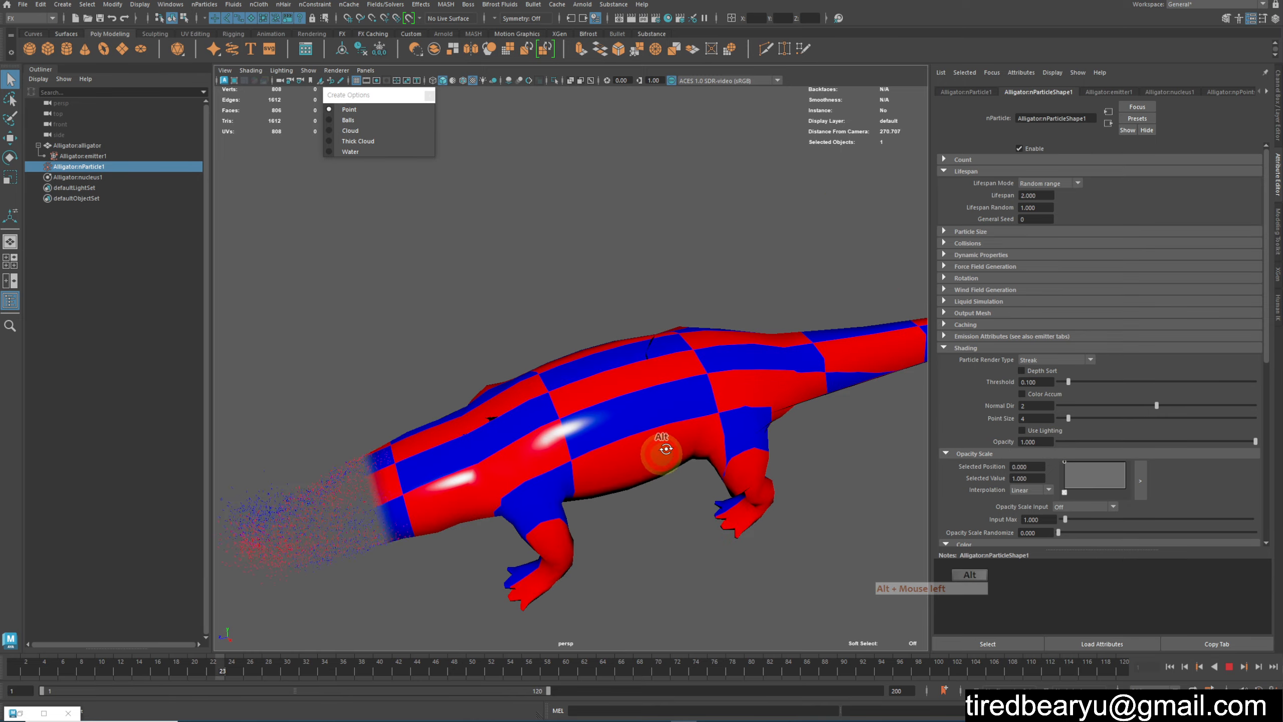
{"action": "left_click_drag", "start_coordinate": [659, 453], "coordinate": [586, 461], "text": "alt"}
{"action": "middle_click_drag", "start_coordinate": [585, 461], "coordinate": [667, 402], "text": "alt"}
{"action": "right_click_drag", "start_coordinate": [667, 401], "coordinate": [847, 385], "text": "alt"}
{"action": "right_click_drag", "start_coordinate": [769, 402], "coordinate": [783, 372], "text": "alt"}
{"action": "middle_click_drag", "start_coordinate": [783, 373], "coordinate": [717, 495], "text": "alt"}
{"action": "left_click_drag", "start_coordinate": [796, 470], "coordinate": [773, 468], "text": "alt"}
{"action": "middle_click_drag", "start_coordinate": [773, 468], "coordinate": [793, 419], "text": "alt"}
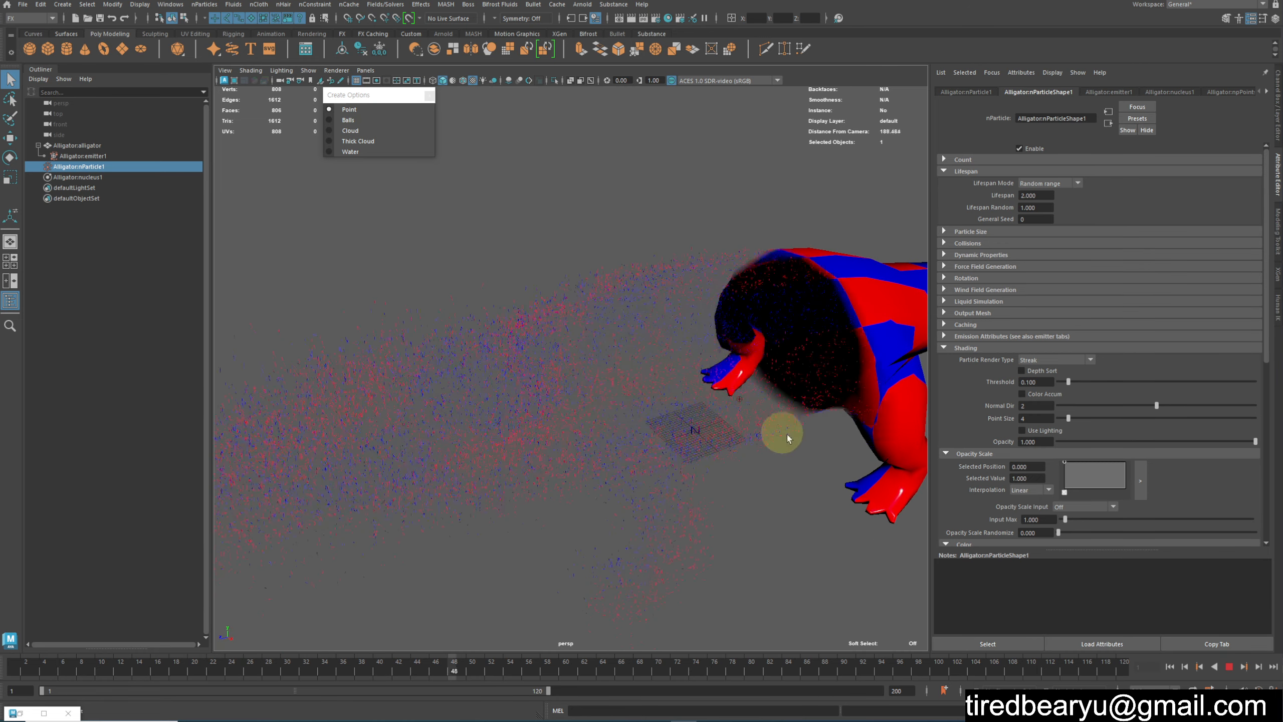
Try a Point Size of 10 on the streak particles, reduce it to 1 and reopen the shading attributes
{"action": "left_click", "coordinate": [1089, 419]}
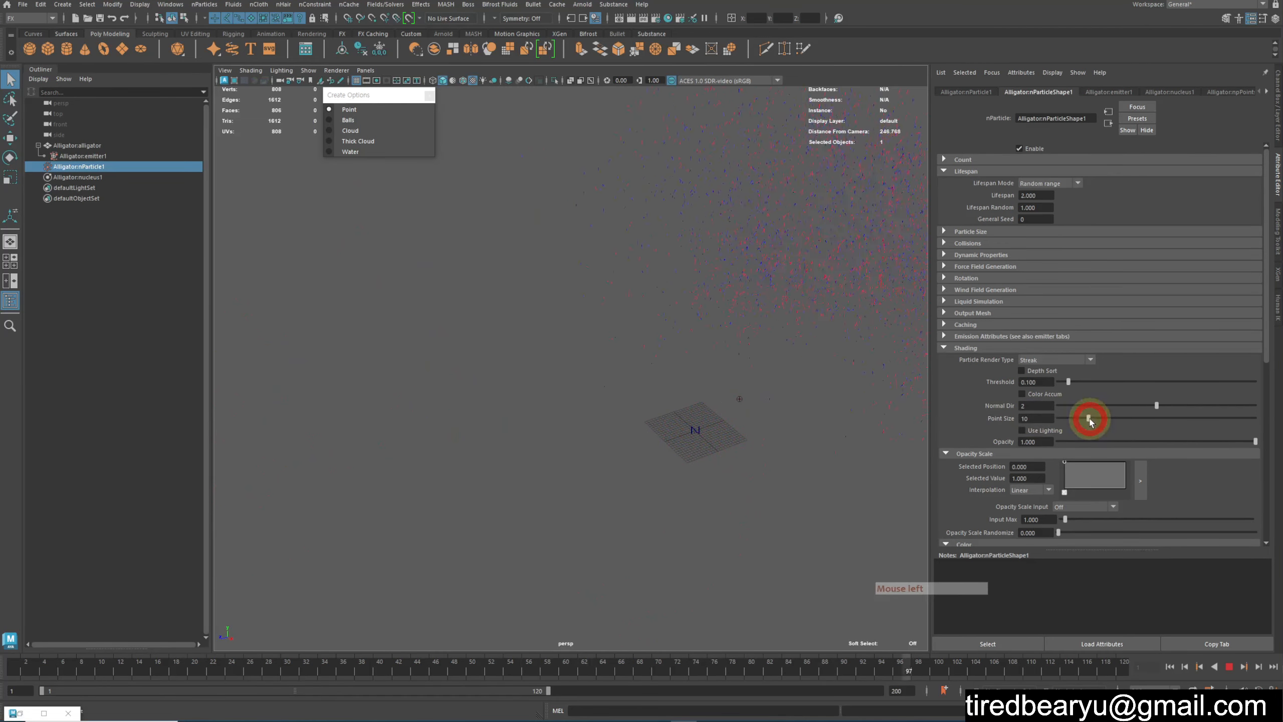
{"action": "left_click", "coordinate": [1046, 349]}
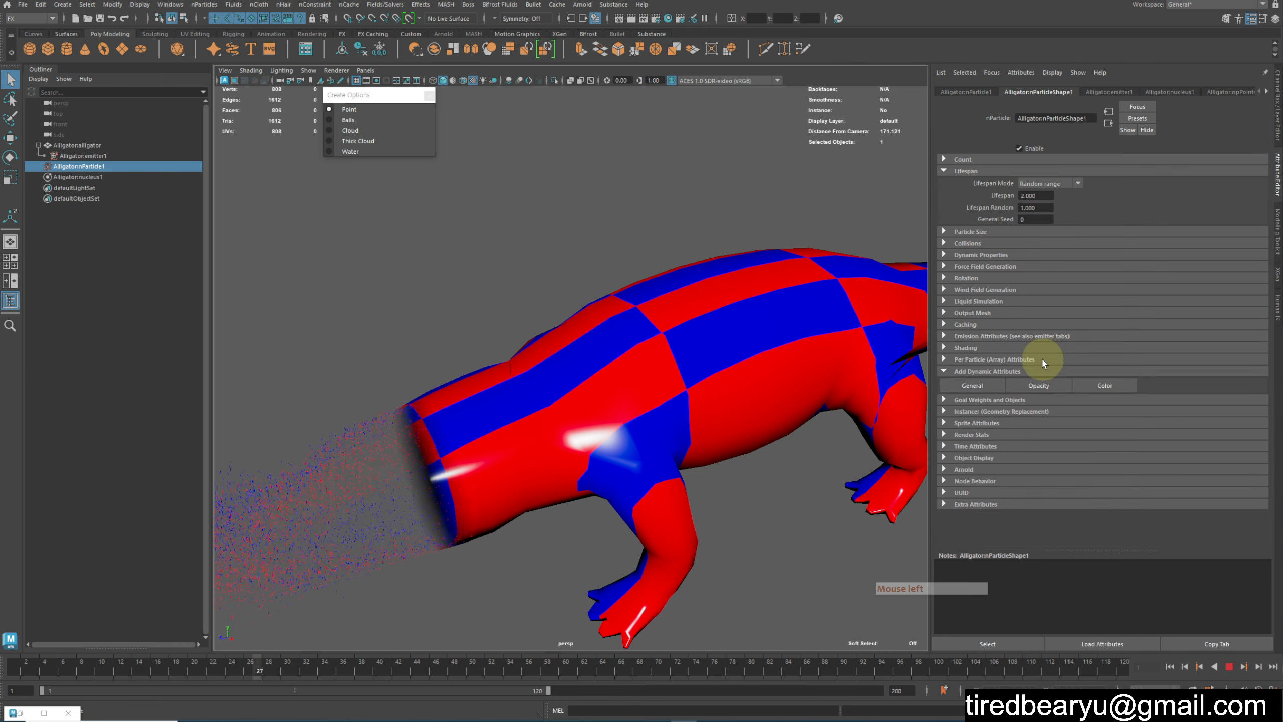
{"action": "left_click", "coordinate": [1049, 350]}
{"action": "left_click", "coordinate": [1049, 350]}
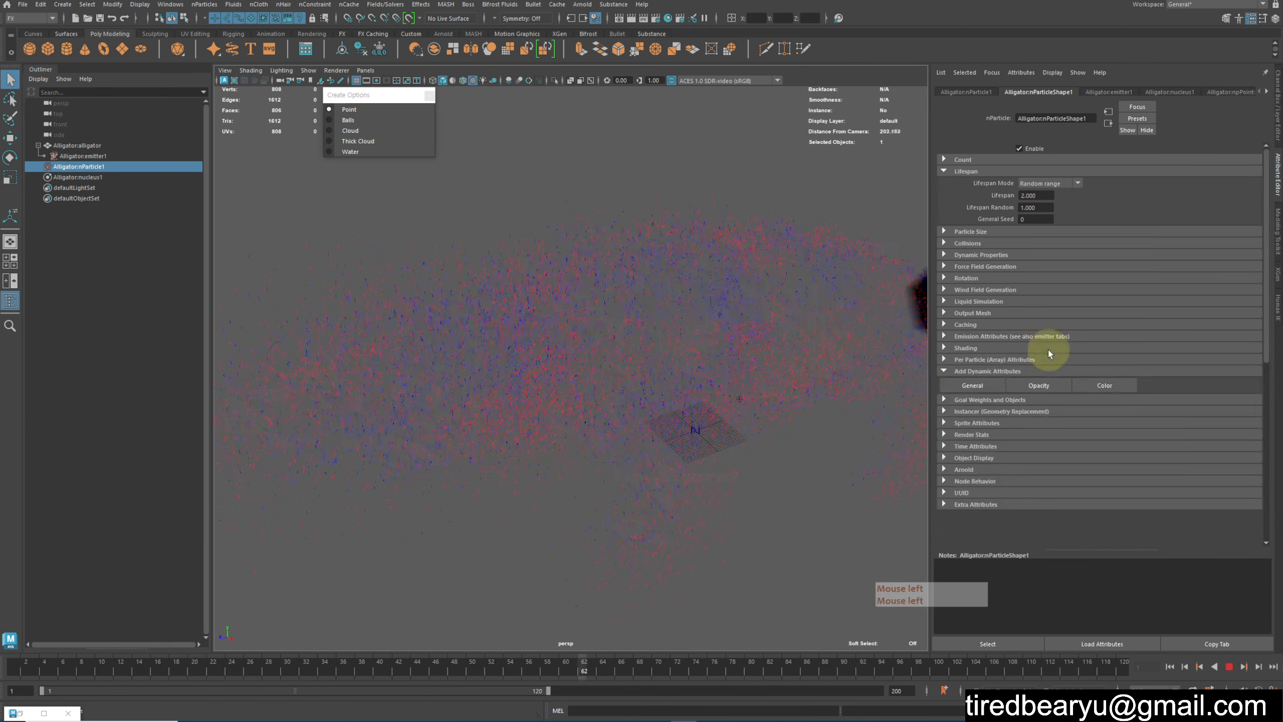
{"action": "left_click", "coordinate": [1008, 353]}
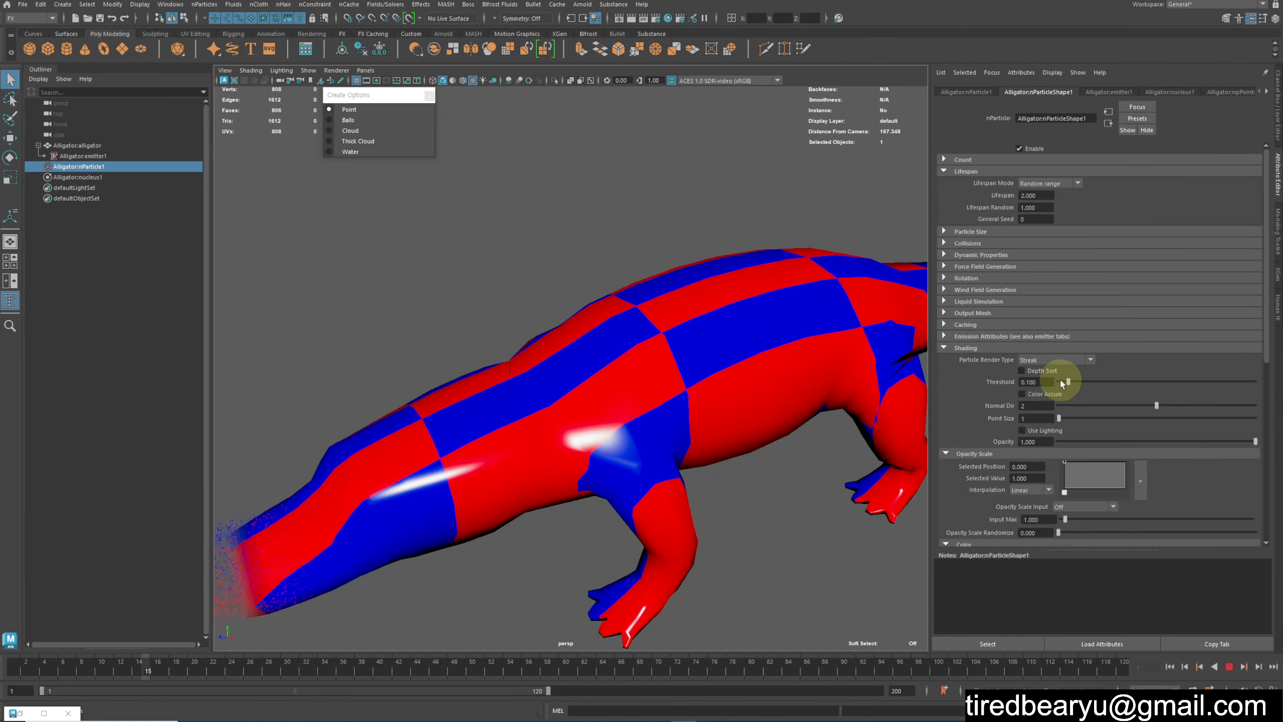
Stop playback, set the streak particles' Line Width to 4 and replay the simulation from the first frame
{"action": "left_click", "coordinate": [1230, 668]}
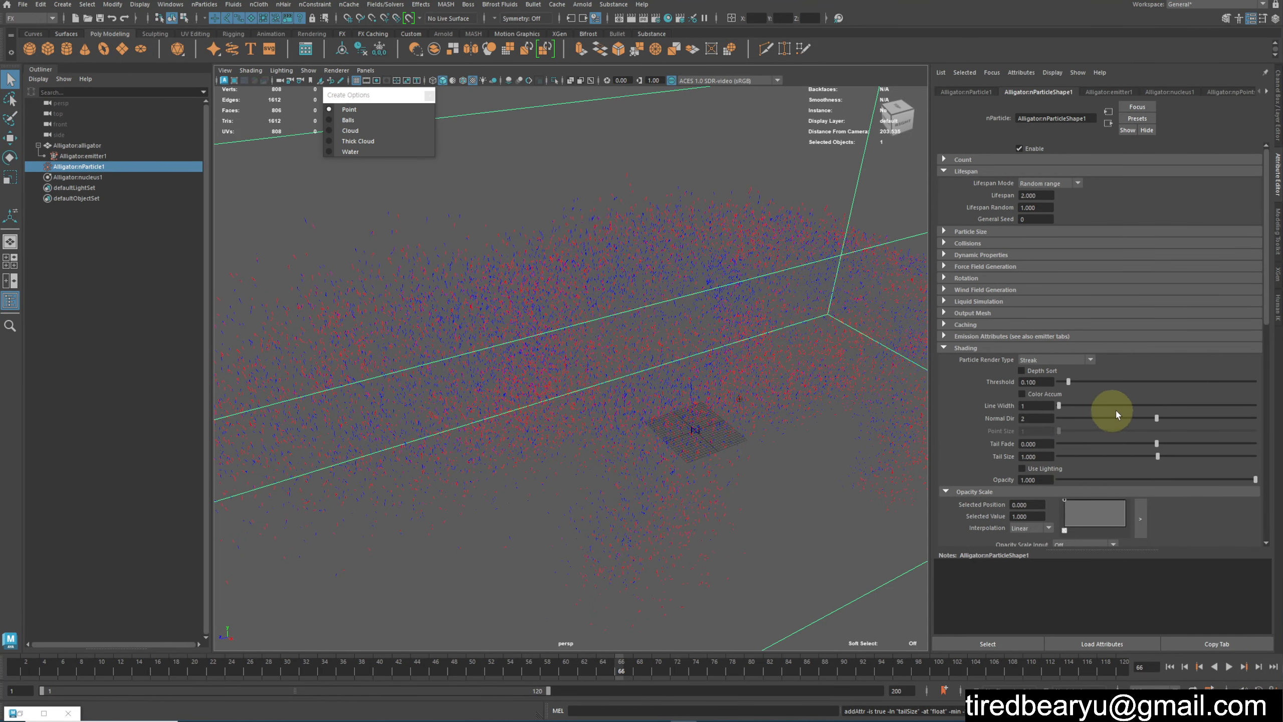
{"action": "left_click_drag", "start_coordinate": [1071, 405], "coordinate": [1081, 407]}
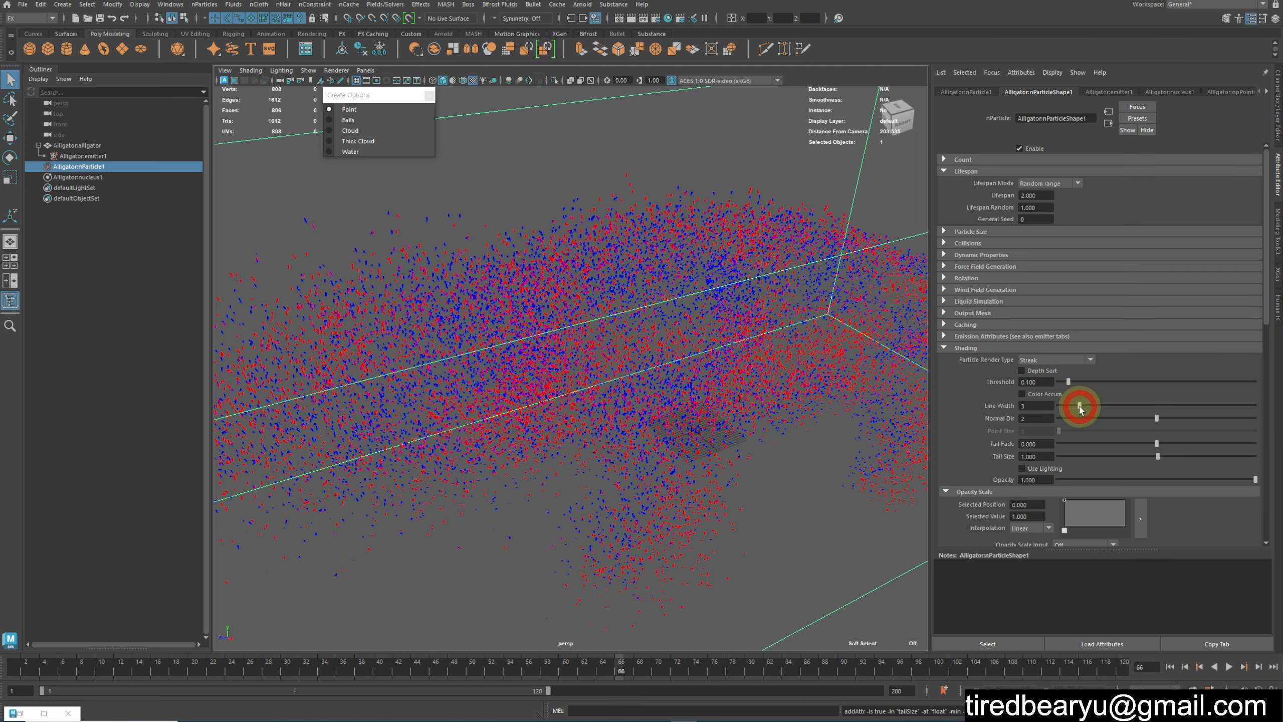
{"action": "left_click", "coordinate": [1170, 666]}
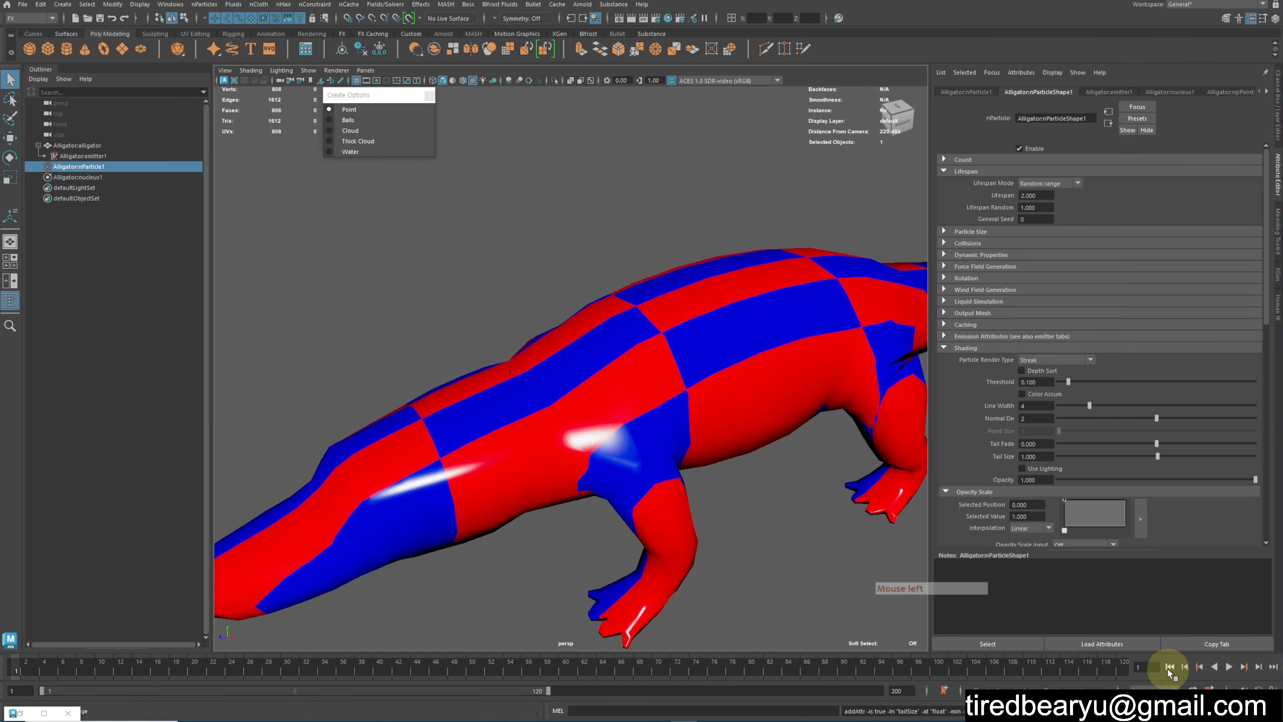
{"action": "left_click", "coordinate": [1228, 667]}
Examine the thicker colored streaks from close up and from a distance while the alligator disintegrates
{"action": "middle_click_drag", "start_coordinate": [623, 449], "coordinate": [696, 401], "text": "alt"}
{"action": "middle_click_drag", "start_coordinate": [580, 516], "coordinate": [621, 394], "text": "alt"}
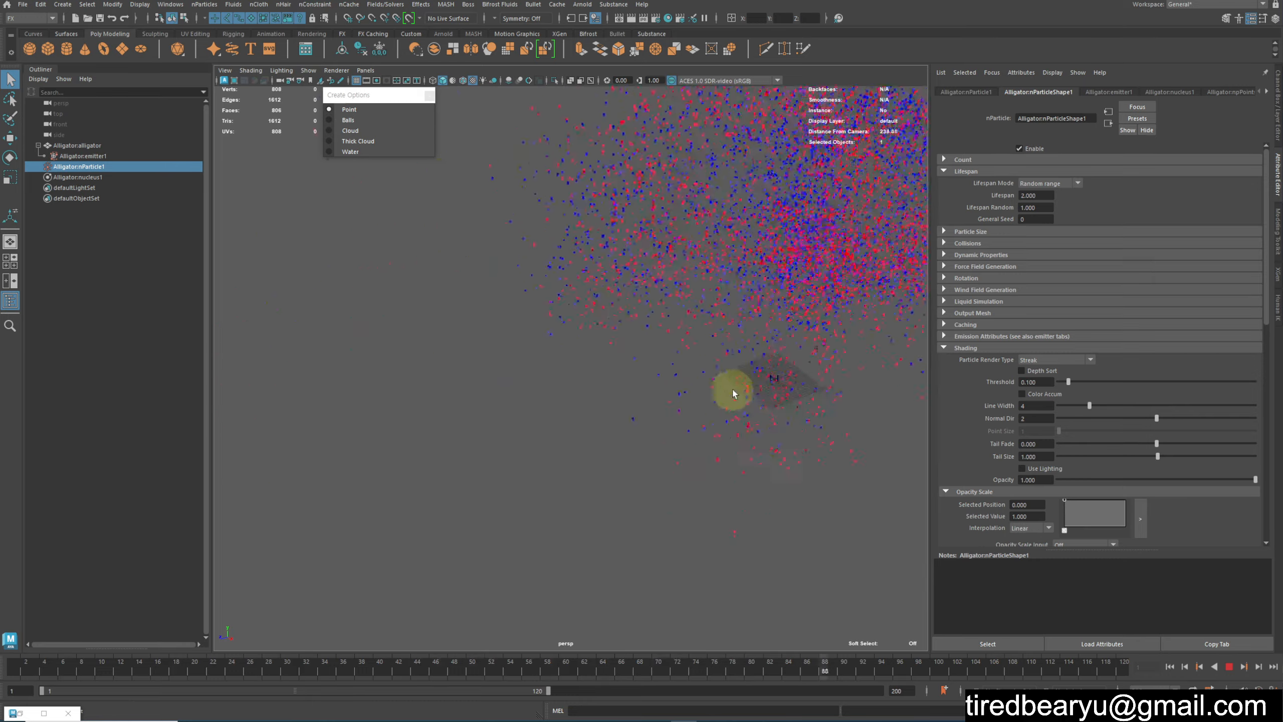
{"action": "middle_click_drag", "start_coordinate": [796, 396], "coordinate": [787, 407], "text": "alt"}
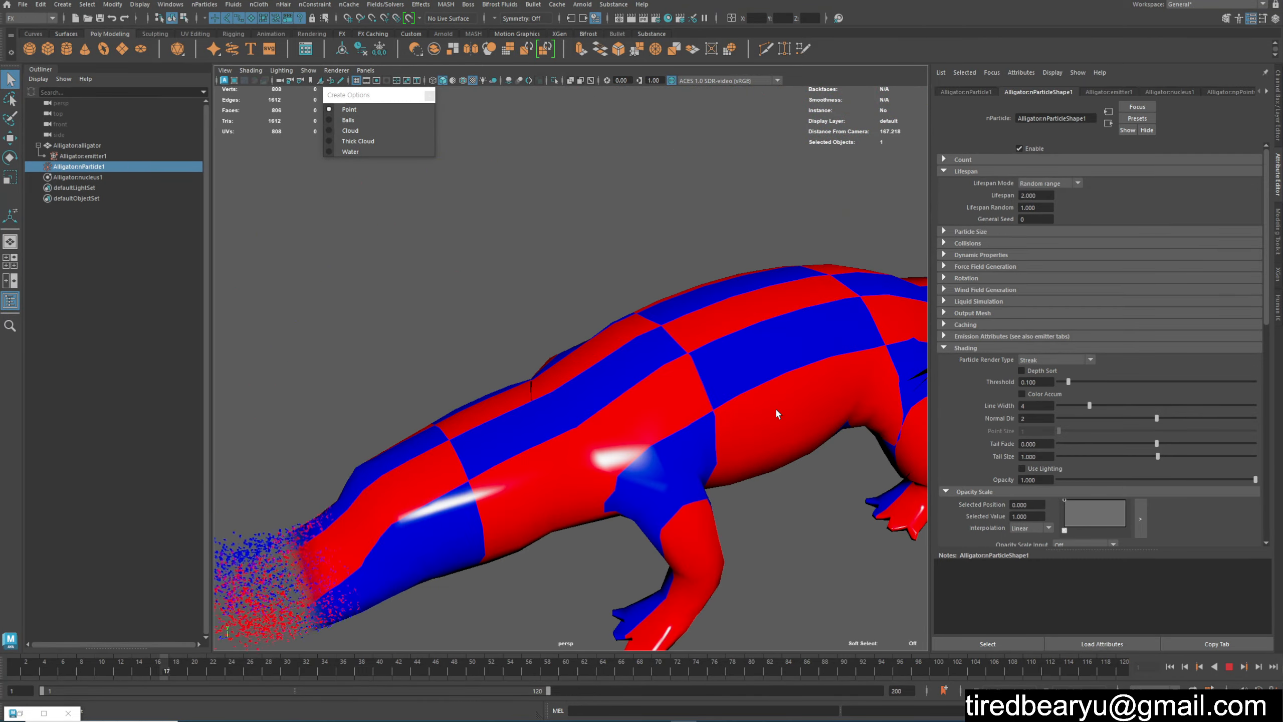
{"action": "left_click", "coordinate": [796, 407]}
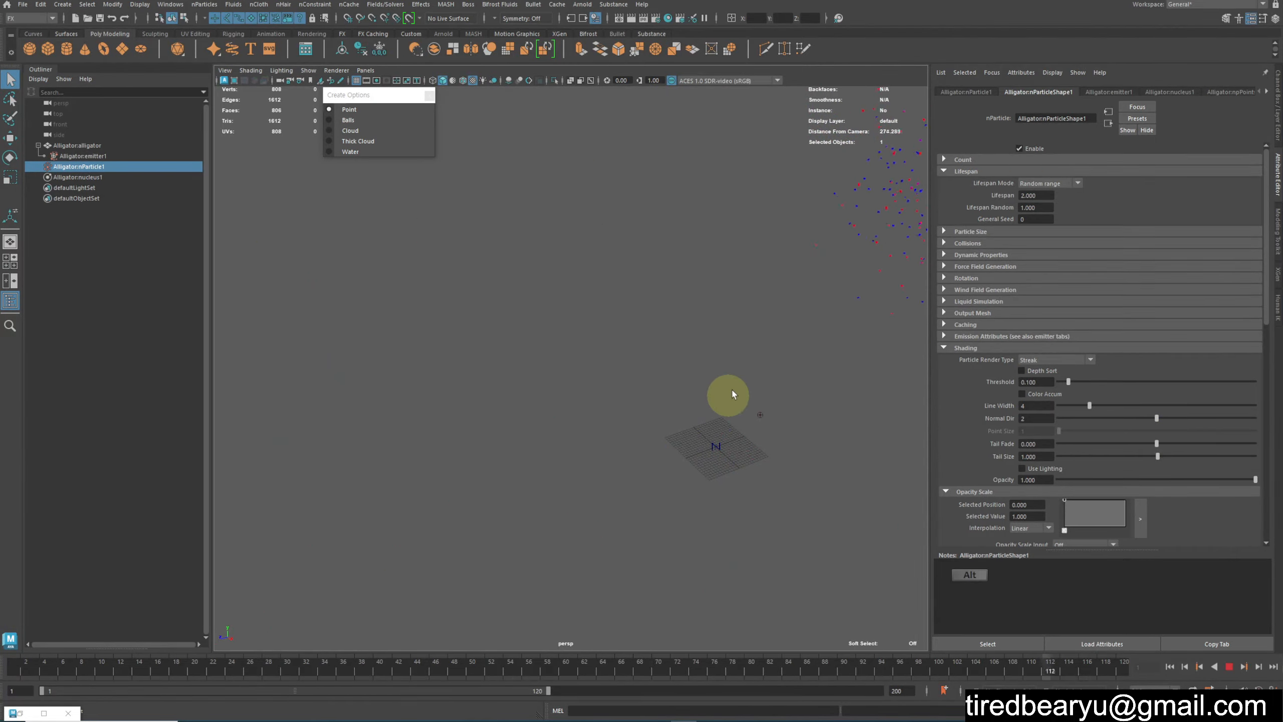
{"action": "right_click_drag", "start_coordinate": [729, 397], "coordinate": [676, 353], "text": "alt"}
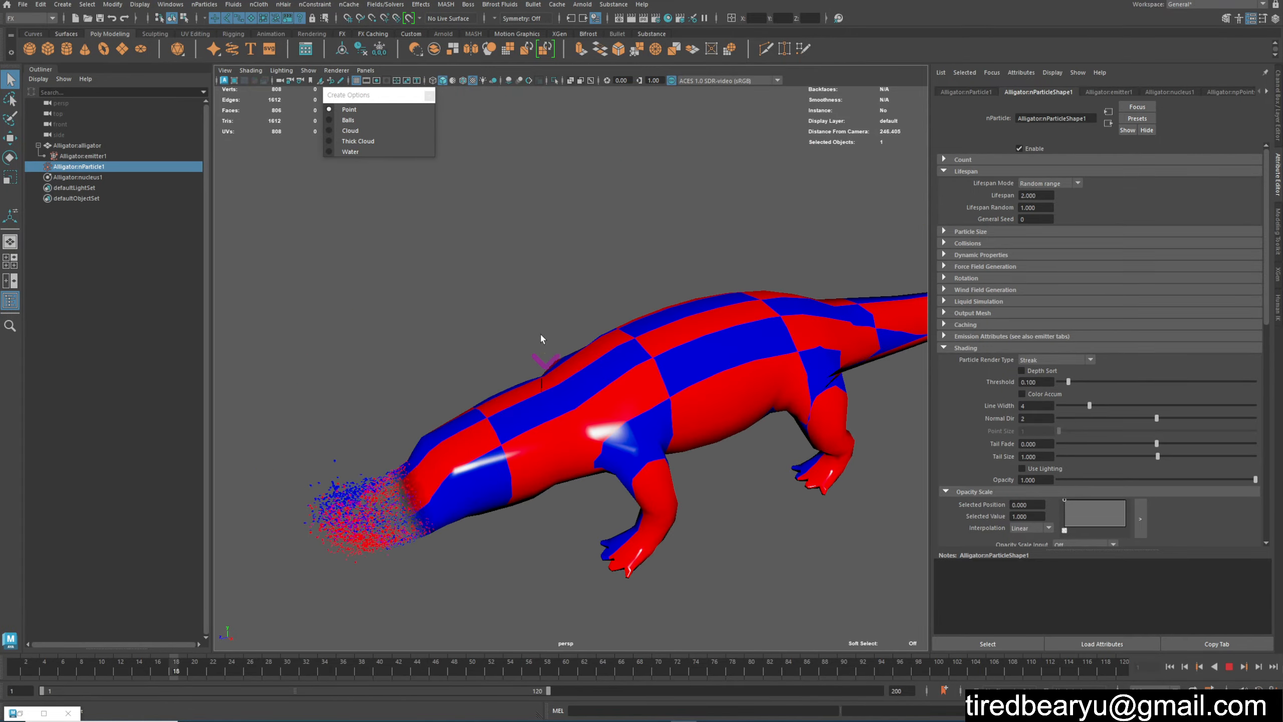
{"action": "scroll", "coordinate": [539, 334], "scroll_direction": "down", "scroll_amount": 1}
{"action": "left_click_drag", "start_coordinate": [661, 406], "coordinate": [669, 413], "text": "alt"}
{"action": "scroll", "coordinate": [758, 482], "scroll_direction": "down", "scroll_amount": 2}
{"action": "left_click_drag", "start_coordinate": [758, 483], "coordinate": [762, 479], "text": "alt"}
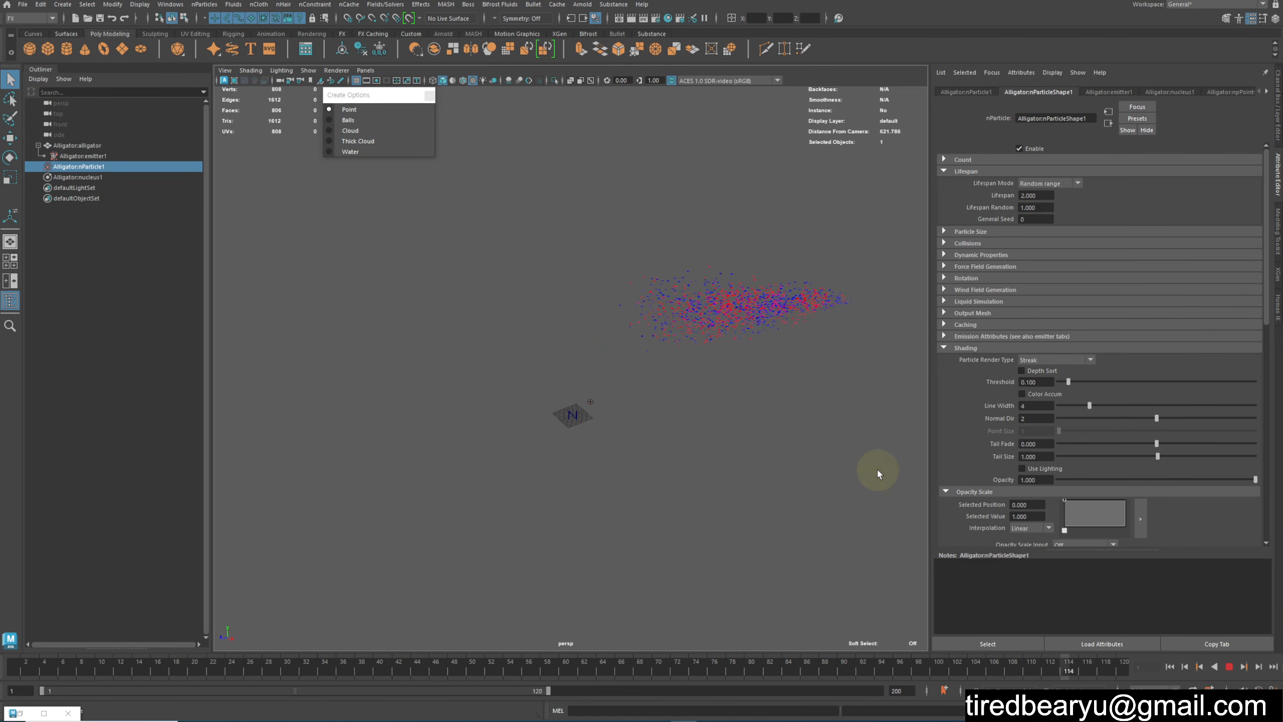